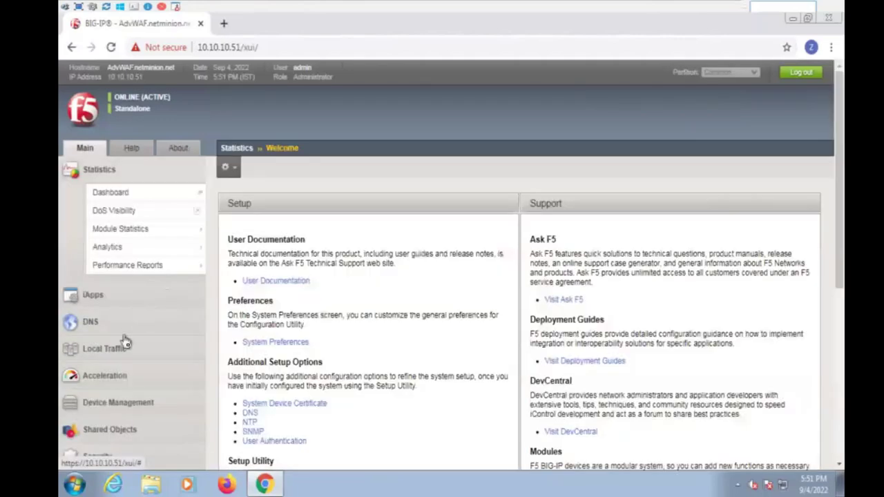
Open the local traffic virtual server list and highlight the destination address of VS_PHP
{"action": "left_click", "coordinate": [104, 348]}
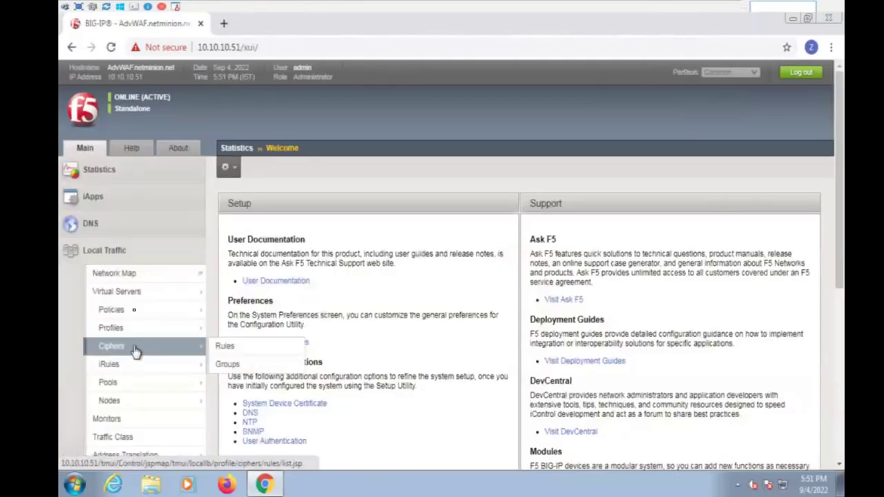
{"action": "left_click", "coordinate": [136, 293]}
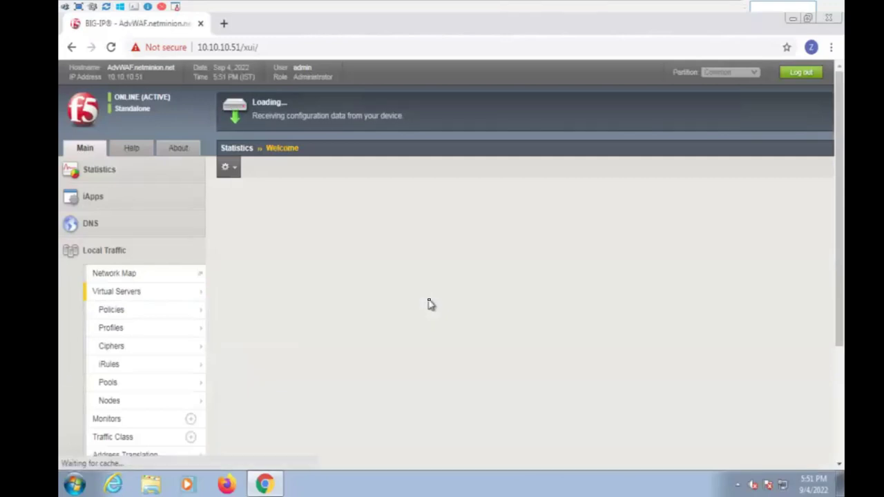
{"action": "double_click", "coordinate": [607, 257]}
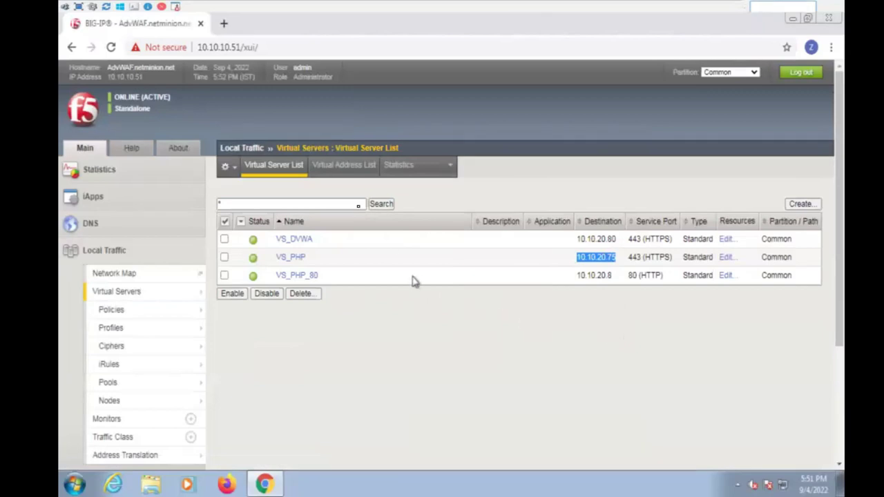
{"action": "left_click", "coordinate": [224, 23]}
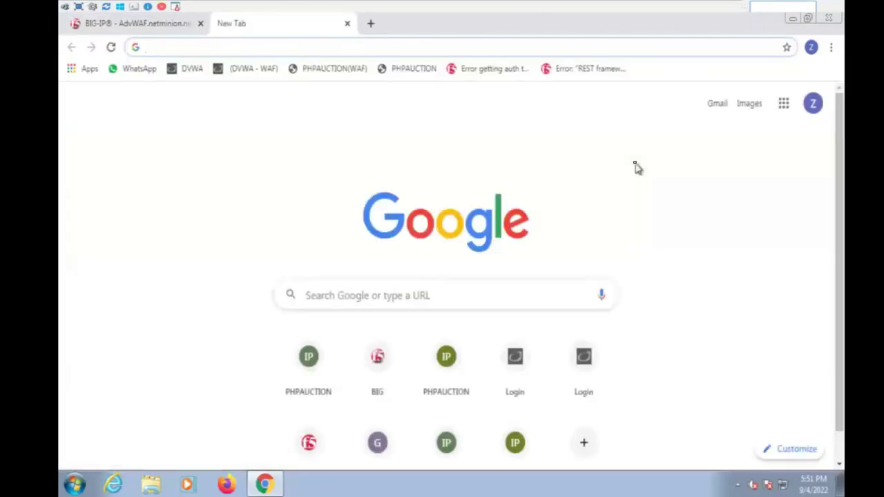
{"action": "type", "text": "https://"}
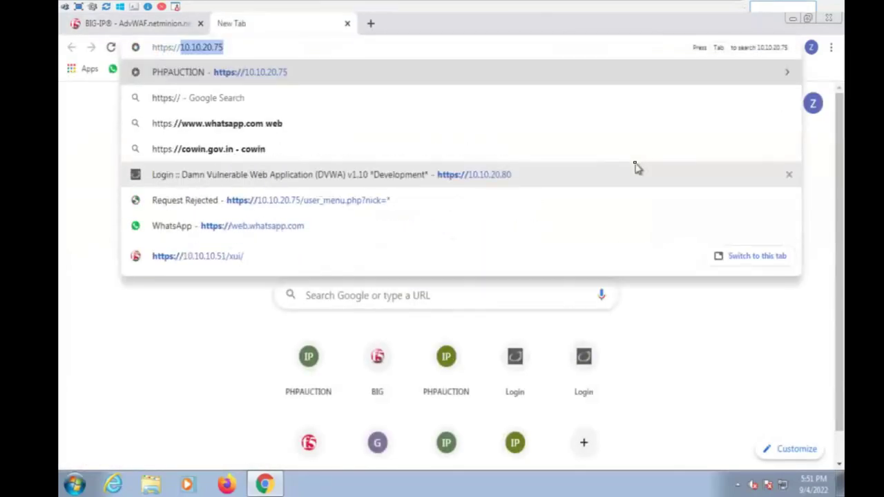
{"action": "key", "text": "Return"}
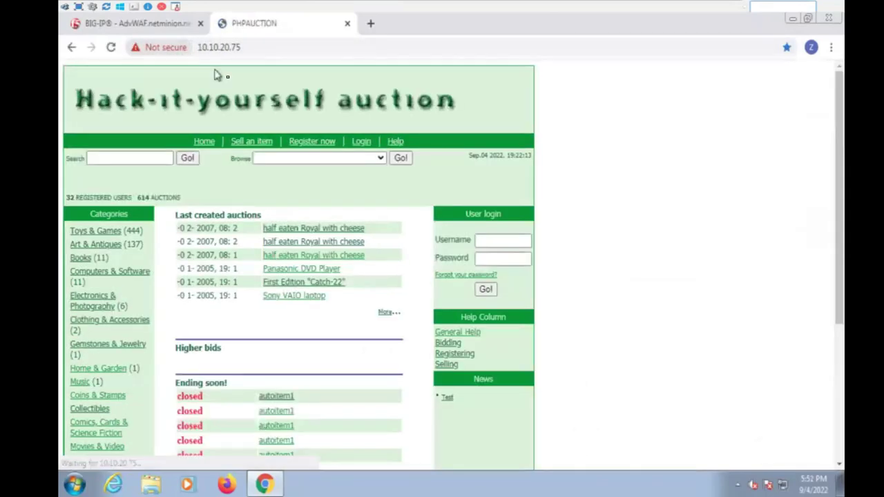
{"action": "scroll", "coordinate": [438, 238], "scroll_direction": "down", "scroll_amount": 3}
{"action": "scroll", "coordinate": [450, 253], "scroll_direction": "up", "scroll_amount": 3}
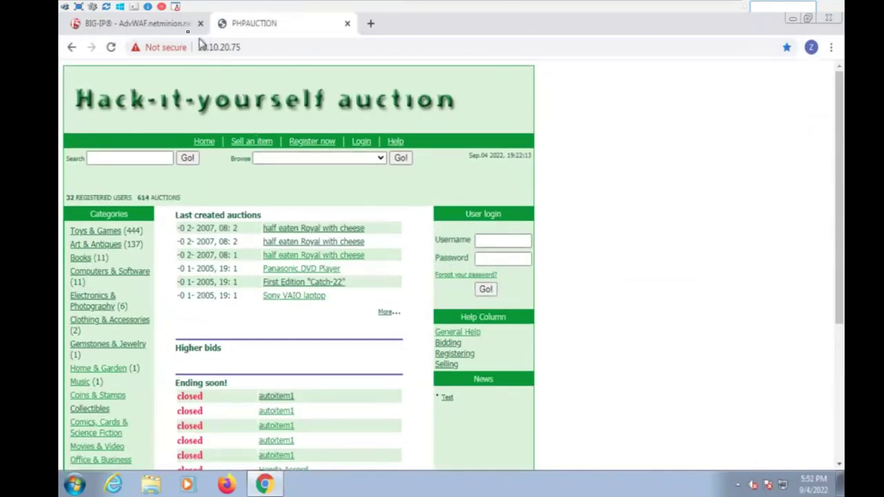
Return to the BIG-IP configuration utility and open the list of application security policies
{"action": "left_click", "coordinate": [160, 28]}
{"action": "scroll", "coordinate": [203, 329], "scroll_direction": "down", "scroll_amount": 3}
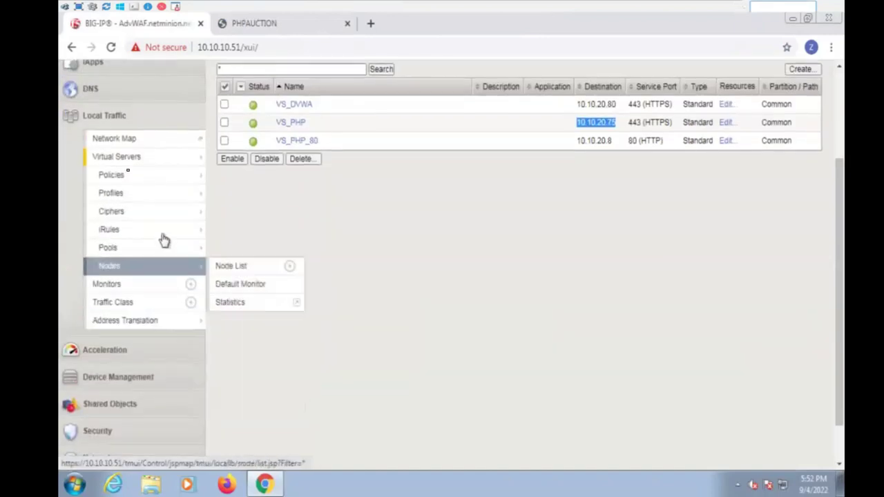
{"action": "left_click", "coordinate": [121, 121]}
{"action": "left_click", "coordinate": [108, 245]}
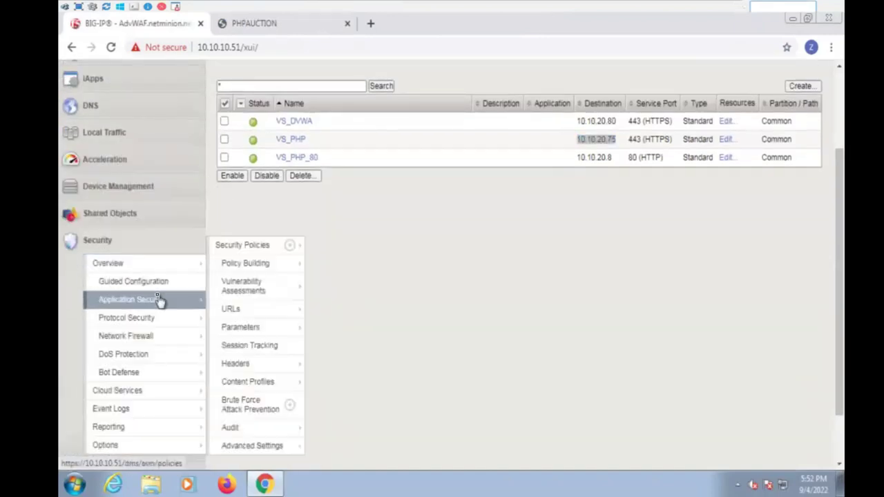
{"action": "left_click", "coordinate": [158, 299]}
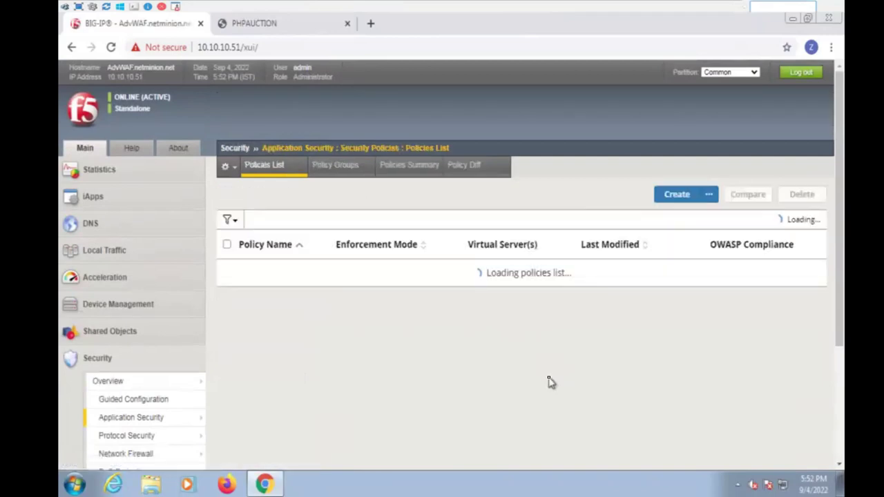
Start a new security policy and name it Demonstration_Lab
{"action": "left_click", "coordinate": [678, 195]}
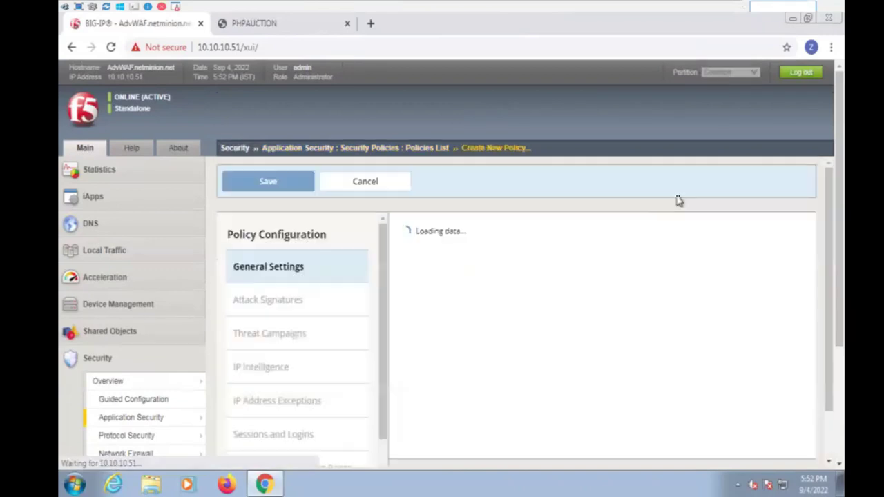
{"action": "left_click", "coordinate": [612, 267]}
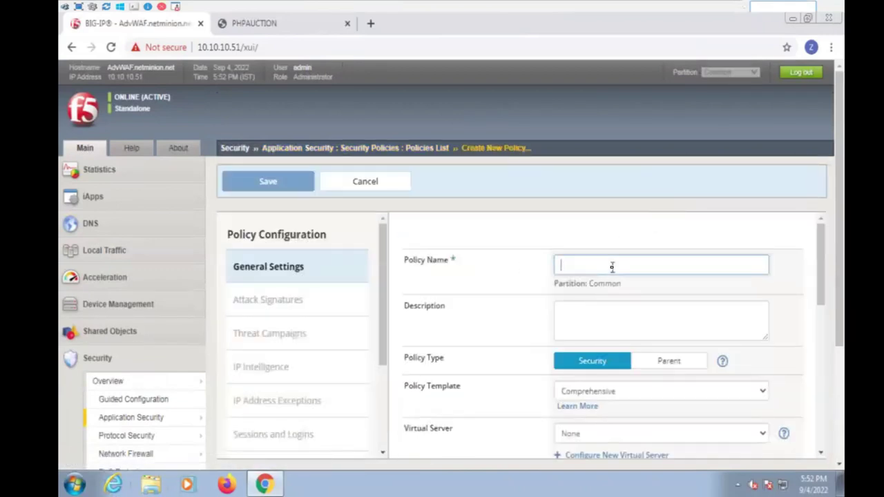
{"action": "type", "text": "Demonstration_Lab"}
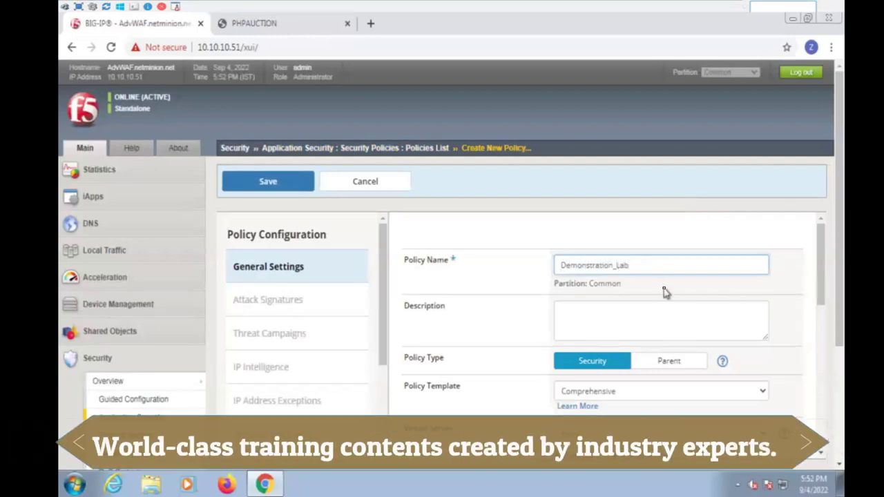
Assign the policy to virtual server VS_PHP (HTTPS) and set its application language to Unicode (utf-8)
{"action": "scroll", "coordinate": [663, 292], "scroll_direction": "down", "scroll_amount": 5}
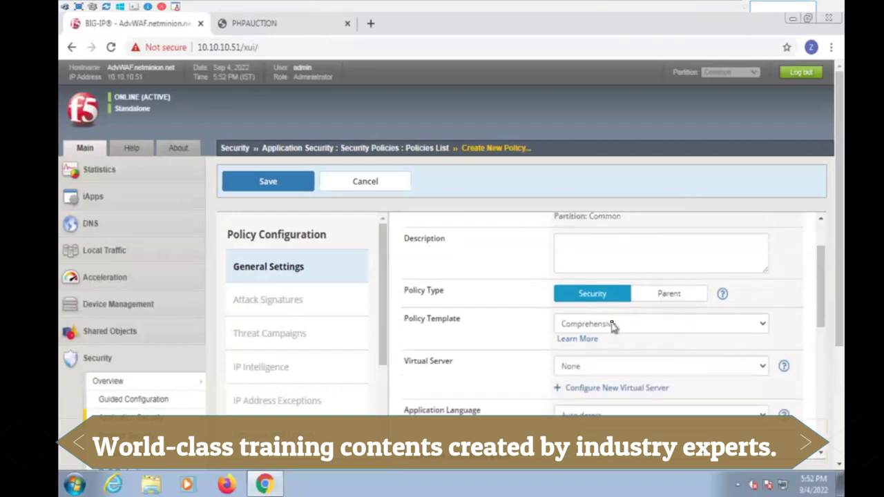
{"action": "left_click", "coordinate": [595, 235]}
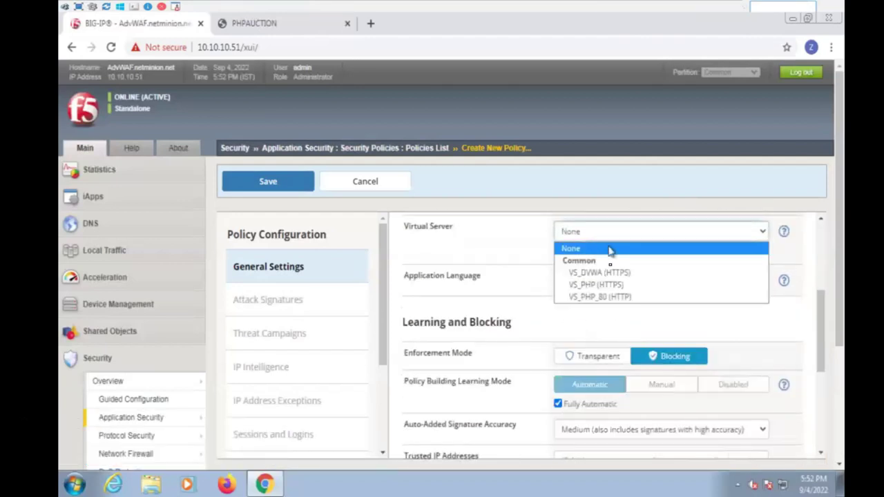
{"action": "left_click", "coordinate": [641, 285]}
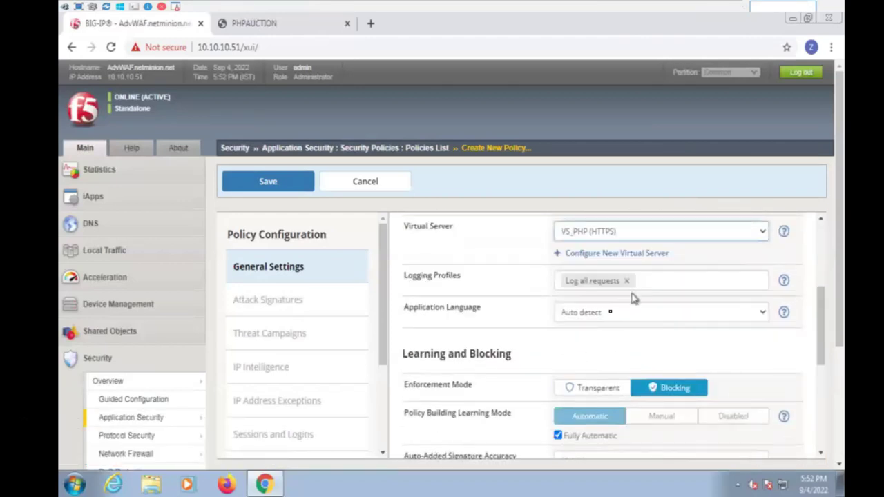
{"action": "left_click", "coordinate": [622, 312]}
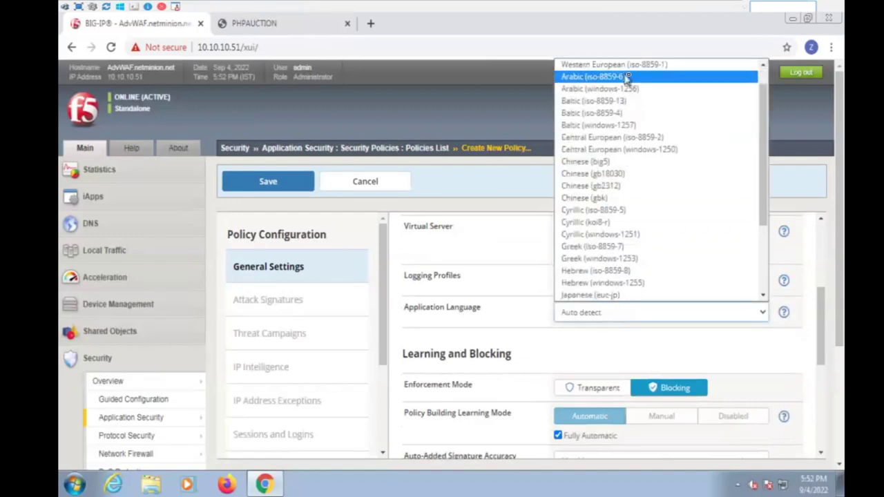
{"action": "left_click", "coordinate": [617, 77]}
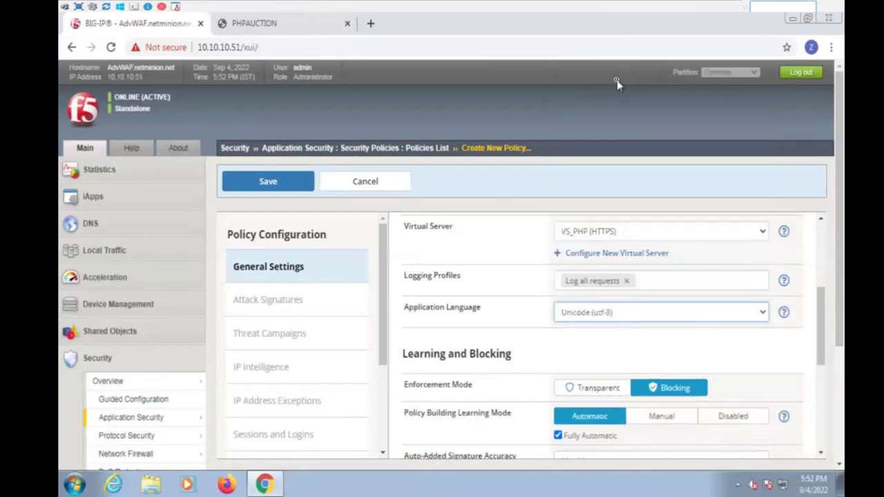
Disable signature staging in the policy's learning and blocking settings and save the new policy
{"action": "scroll", "coordinate": [582, 358], "scroll_direction": "down", "scroll_amount": 1}
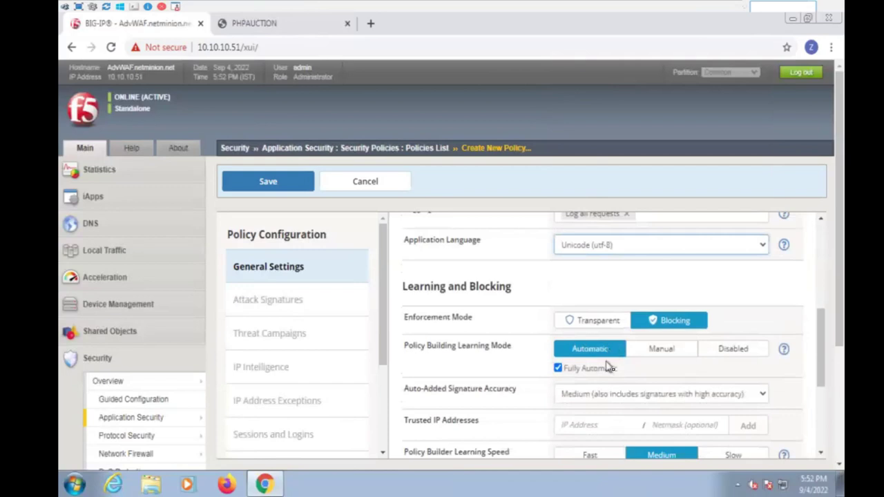
{"action": "scroll", "coordinate": [622, 370], "scroll_direction": "down", "scroll_amount": 1}
{"action": "scroll", "coordinate": [606, 375], "scroll_direction": "down", "scroll_amount": 2}
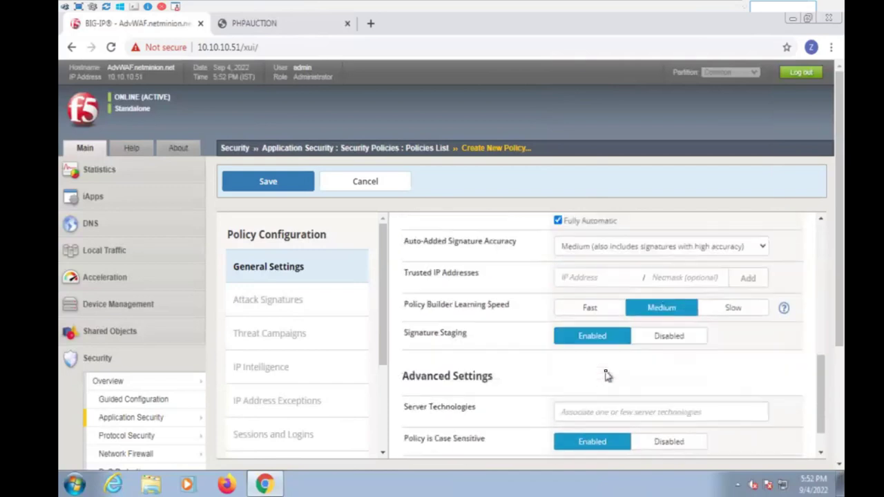
{"action": "left_click", "coordinate": [652, 299]}
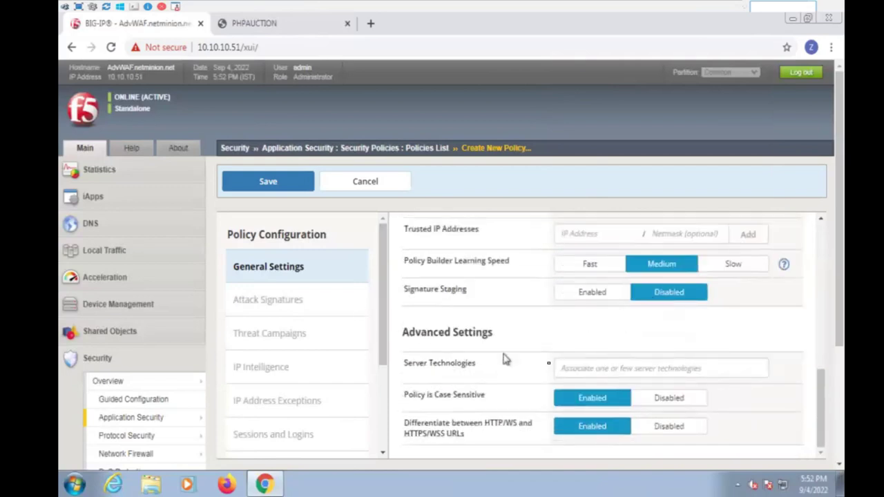
{"action": "scroll", "coordinate": [512, 363], "scroll_direction": "down", "scroll_amount": 1}
{"action": "scroll", "coordinate": [369, 213], "scroll_direction": "up", "scroll_amount": 2}
{"action": "scroll", "coordinate": [338, 202], "scroll_direction": "up", "scroll_amount": 1}
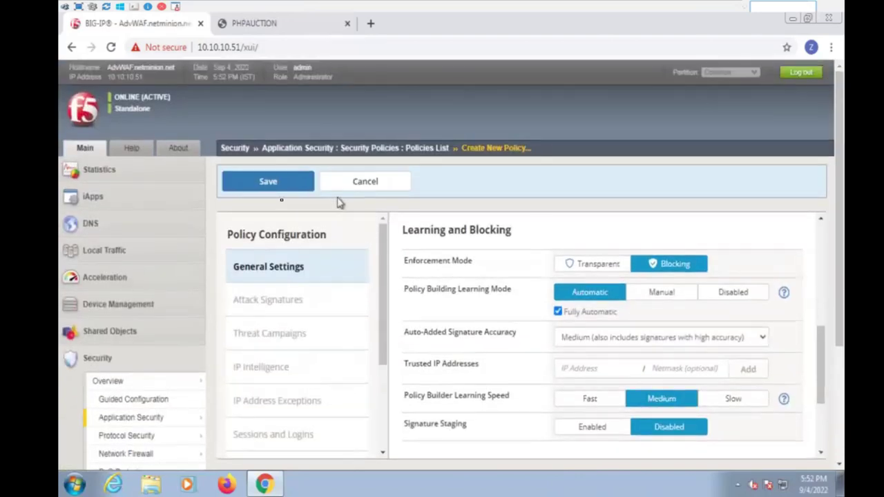
{"action": "left_click", "coordinate": [275, 185]}
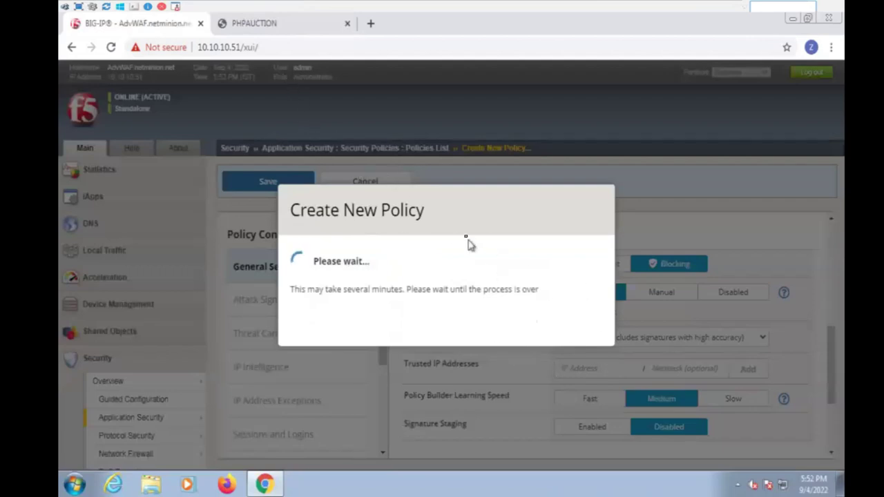
Check the PHPAUCTION site, and return to BIG-IP to open the application request event log
{"action": "left_click", "coordinate": [275, 24]}
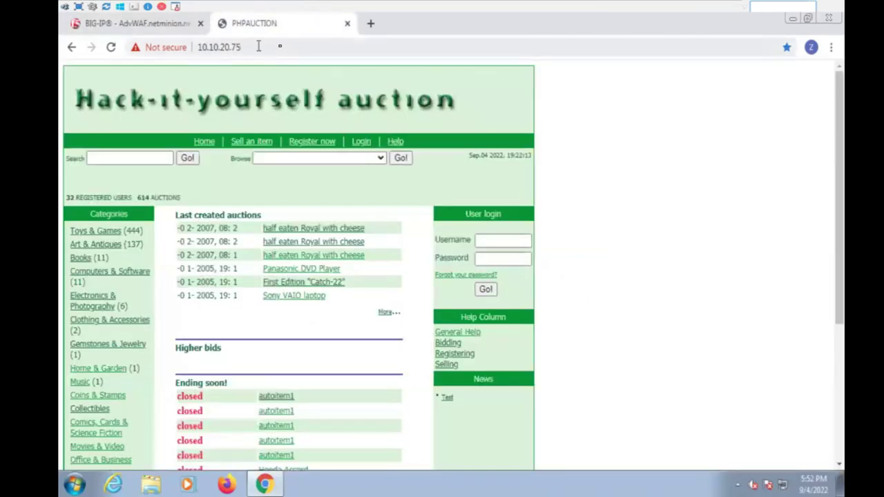
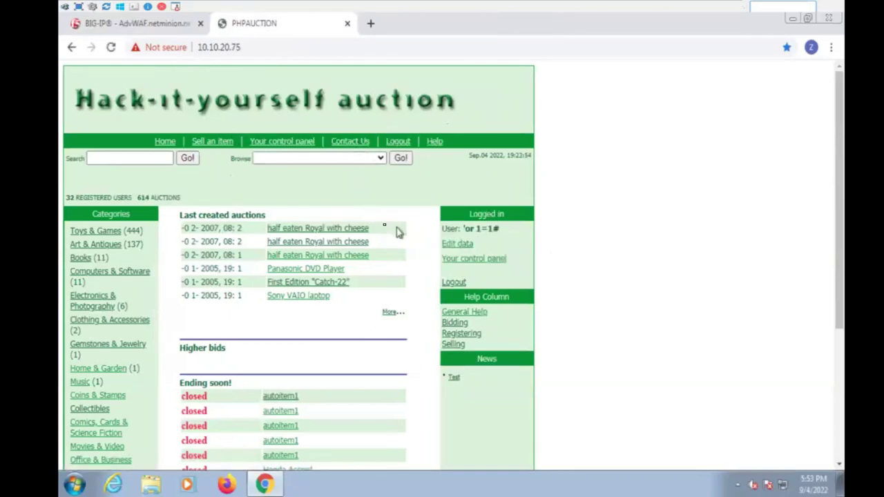
{"action": "left_click", "coordinate": [157, 25]}
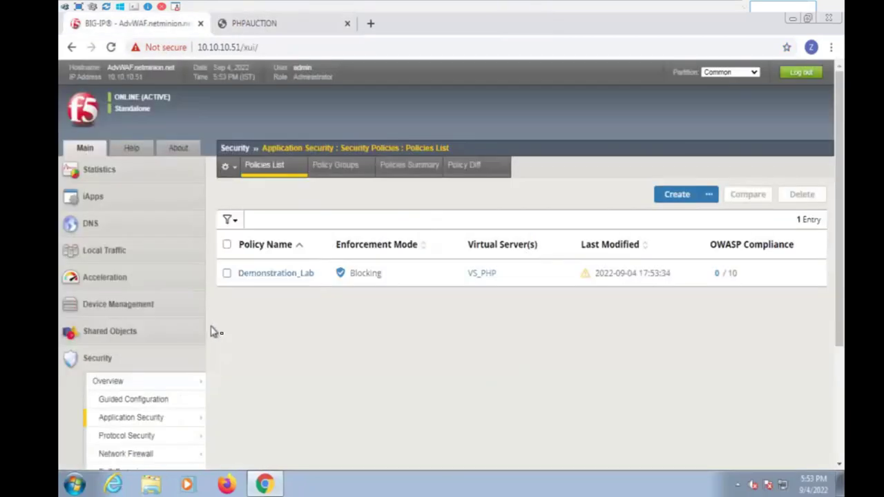
{"action": "scroll", "coordinate": [207, 336], "scroll_direction": "down", "scroll_amount": 3}
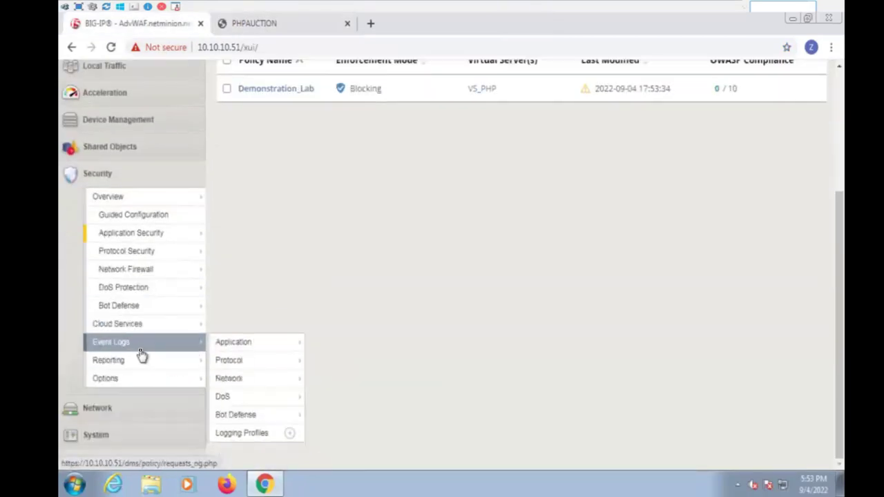
{"action": "left_click", "coordinate": [141, 351]}
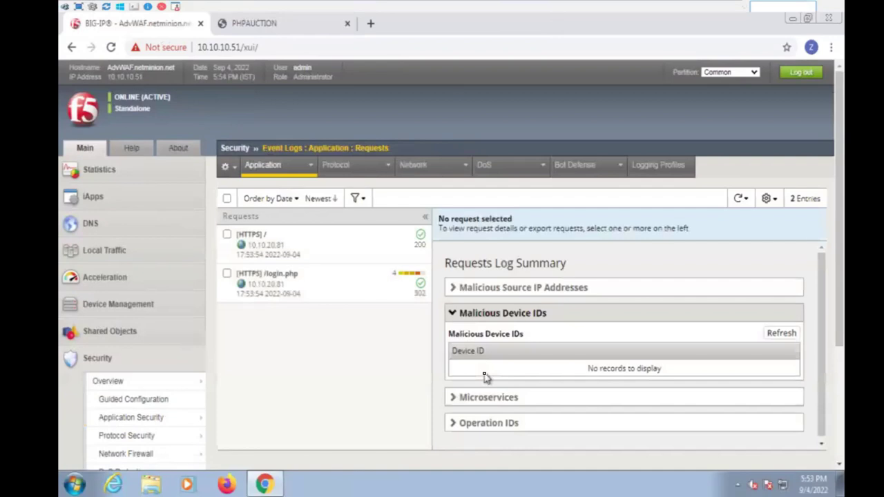
Open the logged /login.php request in its own tab and expand the occurrence of the attack signature violation
{"action": "left_click", "coordinate": [297, 283]}
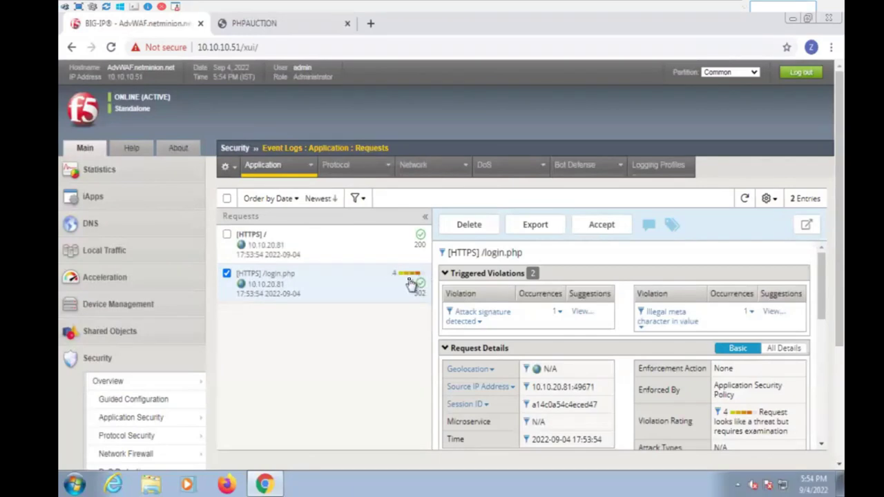
{"action": "left_click", "coordinate": [806, 225]}
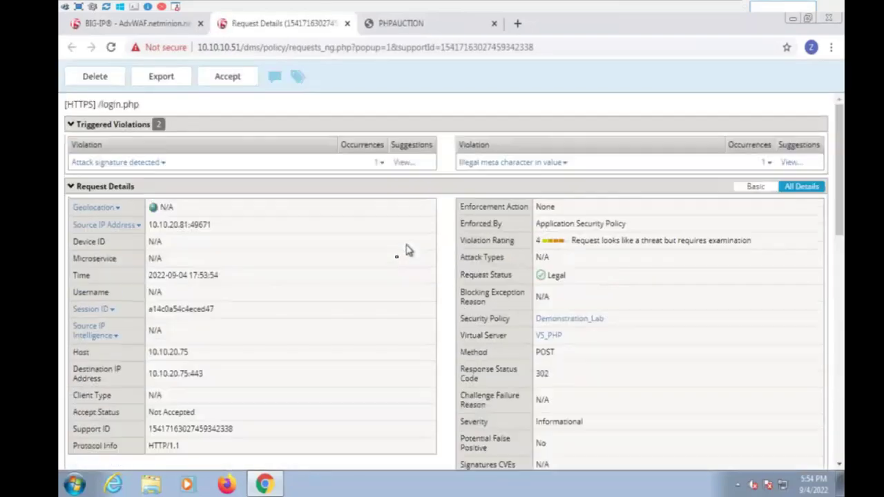
{"action": "left_click", "coordinate": [381, 163]}
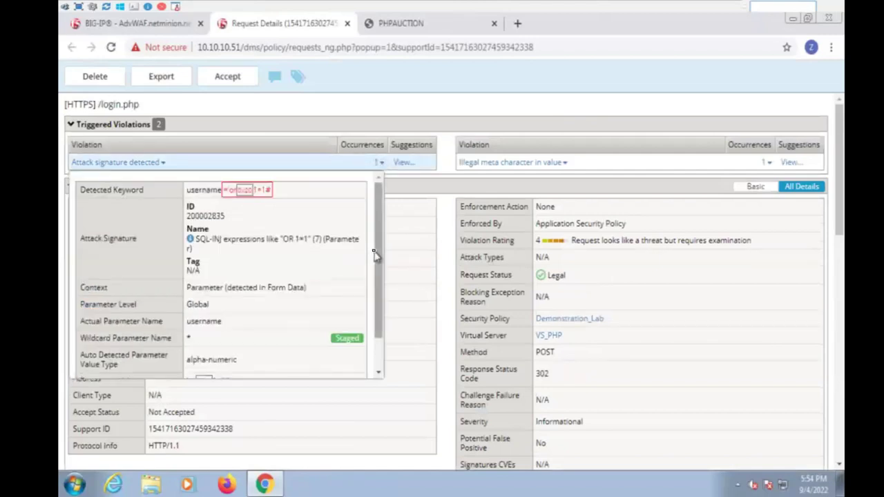
Examine the attack signature's detected keyword and applied blocking settings, and return to the request event log
{"action": "scroll", "coordinate": [384, 267], "scroll_direction": "down", "scroll_amount": 3}
{"action": "scroll", "coordinate": [392, 263], "scroll_direction": "up", "scroll_amount": 3}
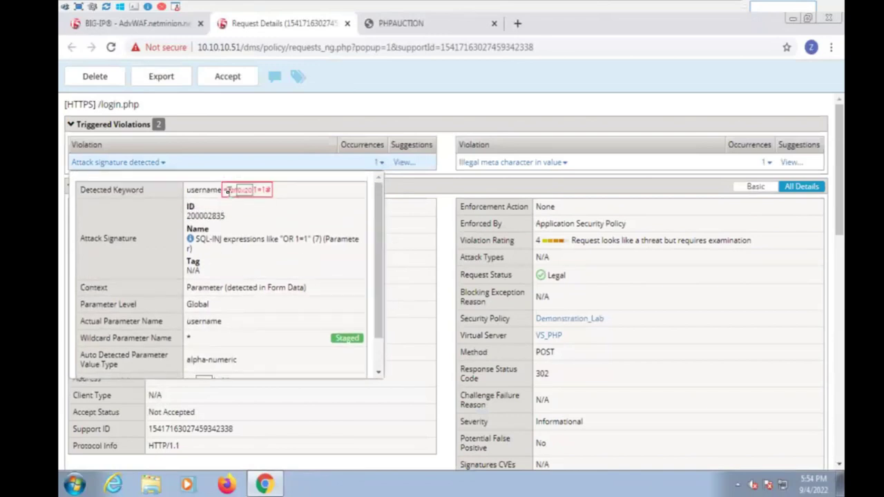
{"action": "left_click_drag", "start_coordinate": [228, 192], "coordinate": [280, 197]}
{"action": "scroll", "coordinate": [355, 306], "scroll_direction": "down", "scroll_amount": 1}
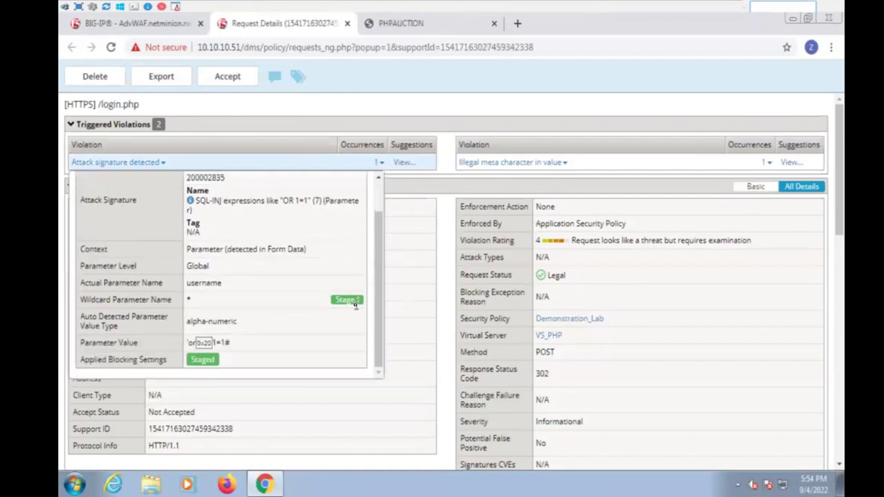
{"action": "left_click_drag", "start_coordinate": [185, 365], "coordinate": [260, 362]}
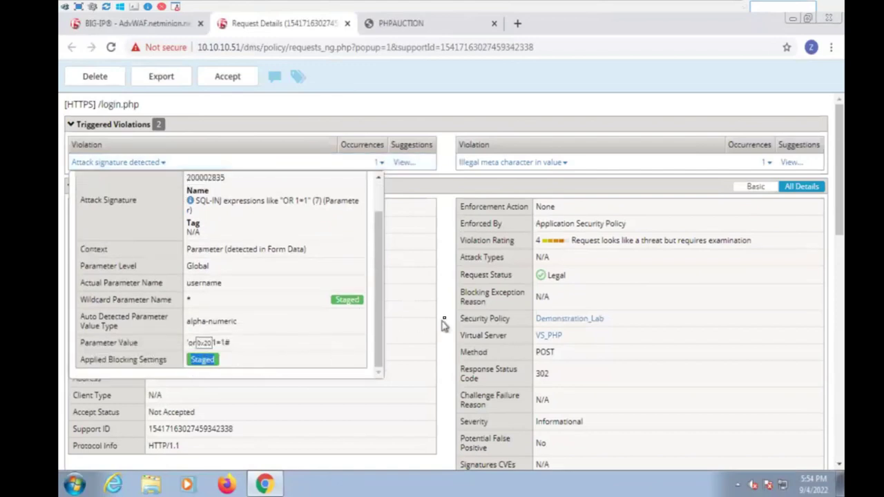
{"action": "left_click", "coordinate": [443, 319]}
{"action": "left_click", "coordinate": [163, 25]}
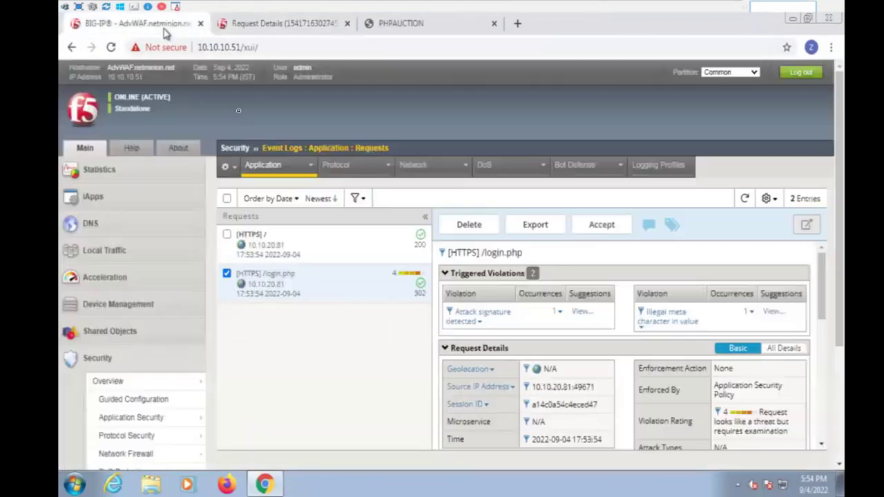
Open the Demonstration_Lab policy from the security policies list and review its attack signatures
{"action": "left_click", "coordinate": [140, 420]}
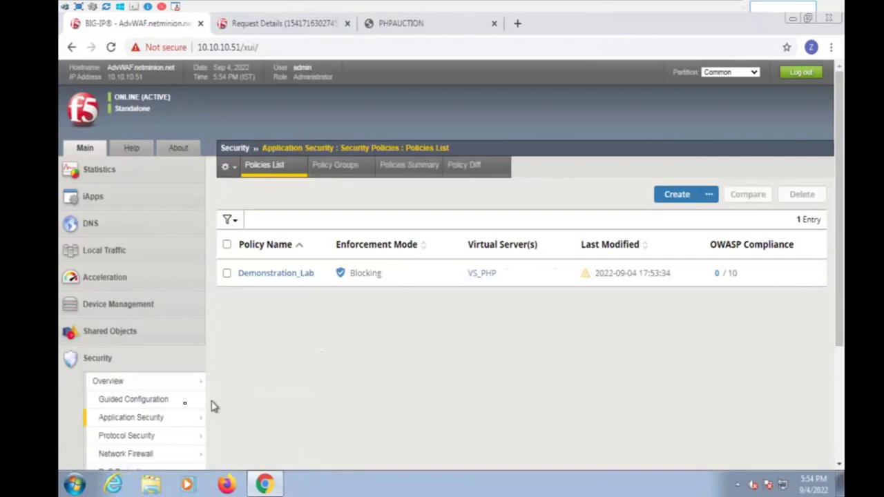
{"action": "left_click", "coordinate": [277, 275]}
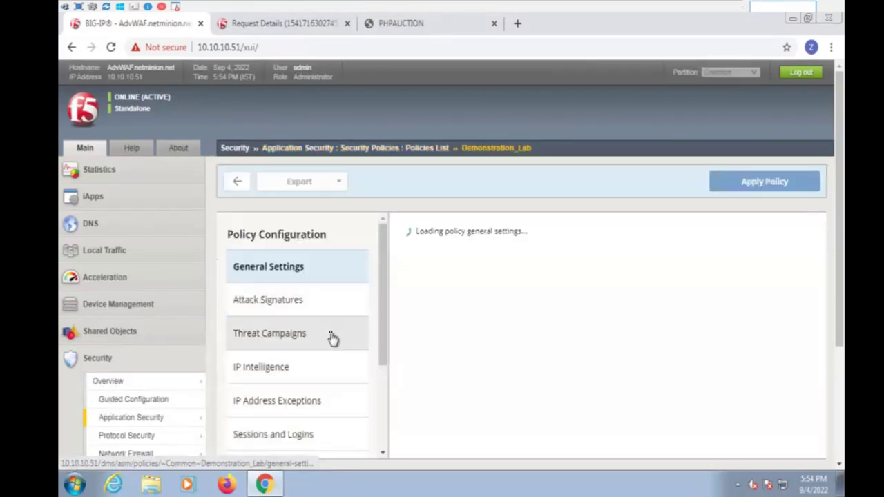
{"action": "left_click", "coordinate": [313, 307]}
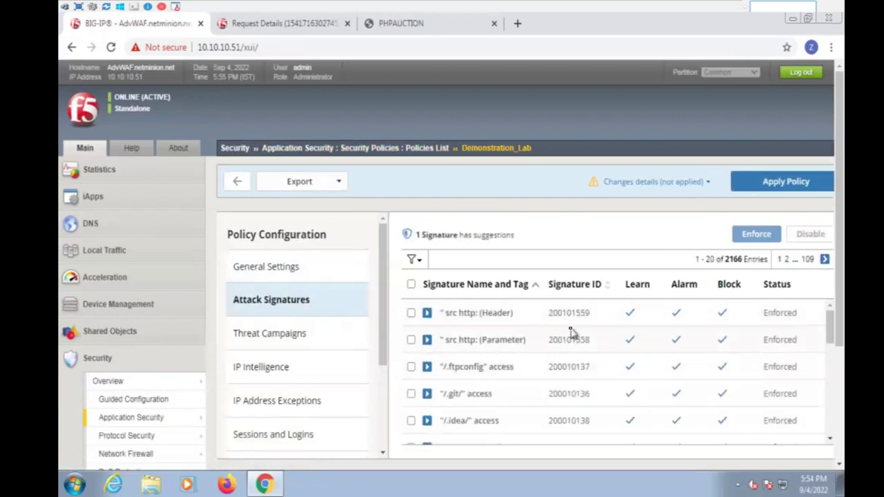
{"action": "scroll", "coordinate": [573, 331], "scroll_direction": "down", "scroll_amount": 6}
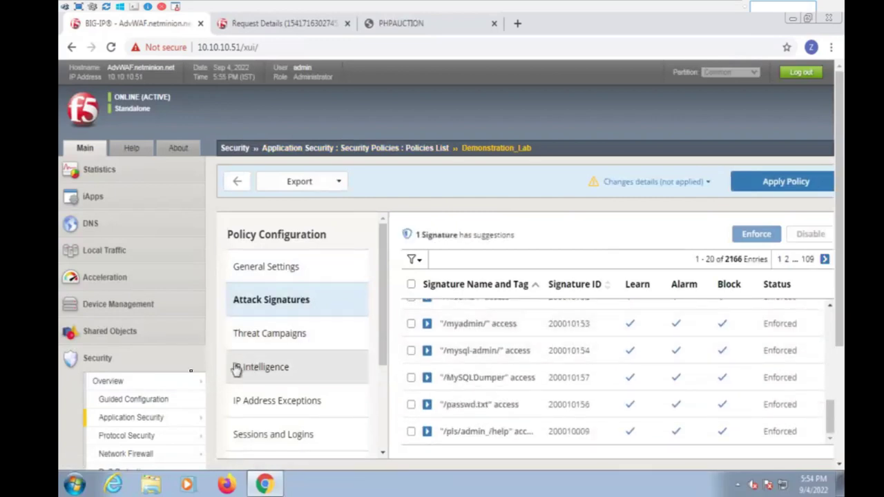
Add the SQL Injection Signatures set to the Demonstration_Lab policy's attack signatures in the learning and blocking settings, and save
{"action": "mouse_move", "coordinate": [173, 415]}
{"action": "mouse_move", "coordinate": [274, 285]}
{"action": "mouse_move", "coordinate": [263, 264]}
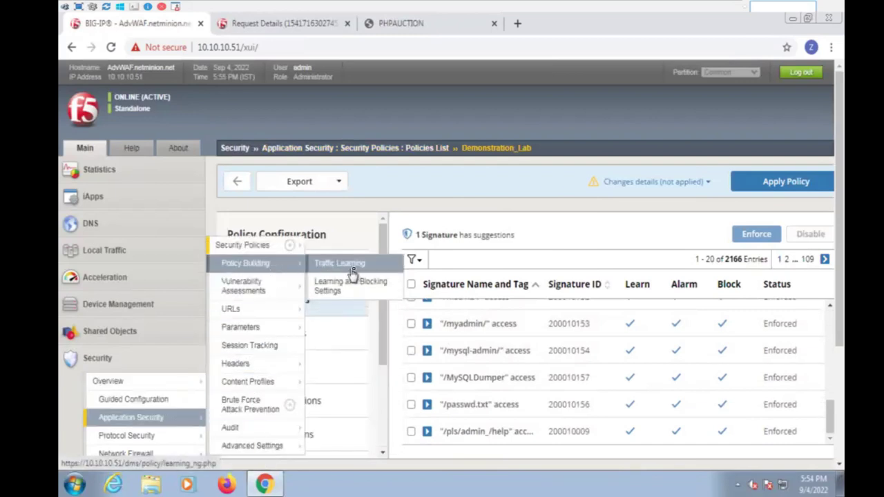
{"action": "left_click", "coordinate": [353, 285]}
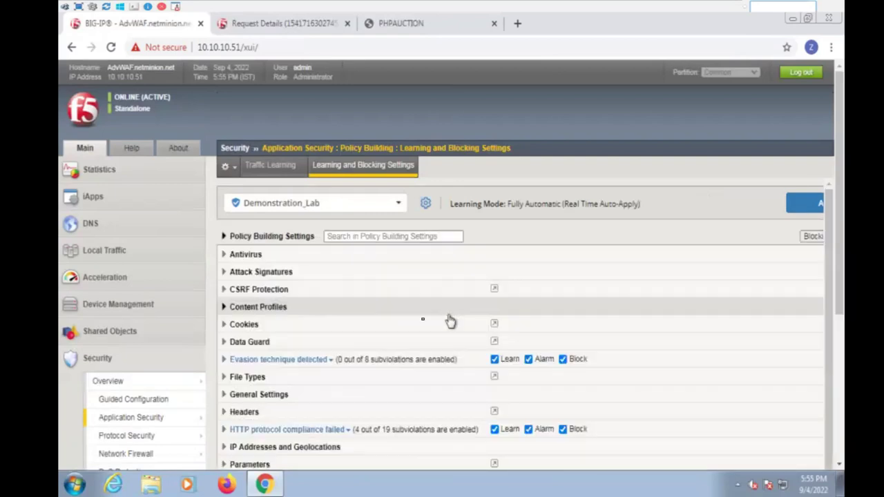
{"action": "left_click", "coordinate": [223, 273]}
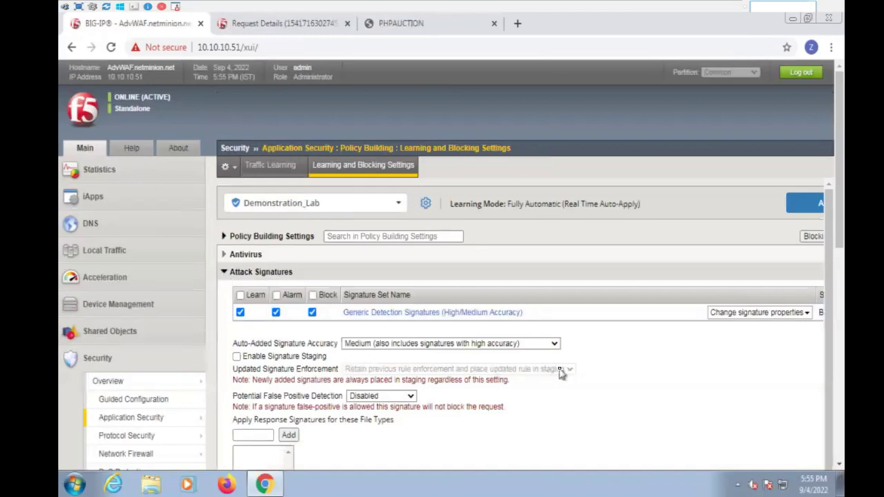
{"action": "scroll", "coordinate": [558, 369], "scroll_direction": "right", "scroll_amount": 3}
{"action": "left_click", "coordinate": [793, 330]}
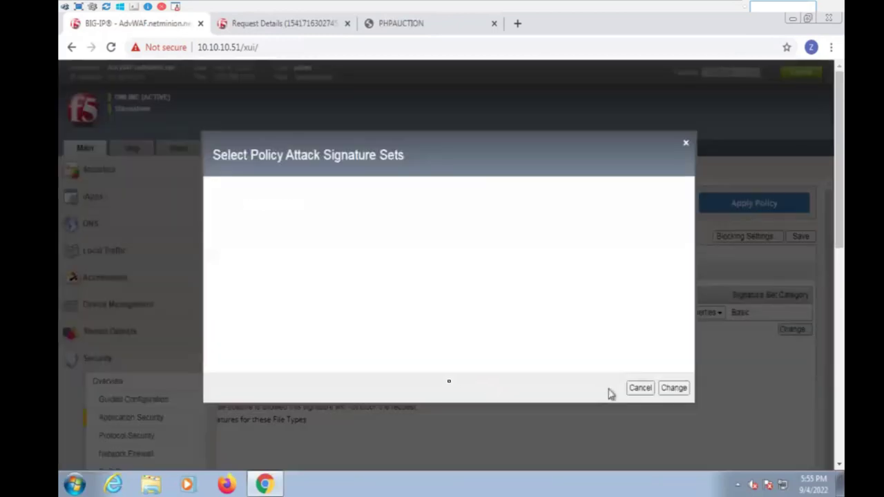
{"action": "scroll", "coordinate": [404, 280], "scroll_direction": "down", "scroll_amount": 3}
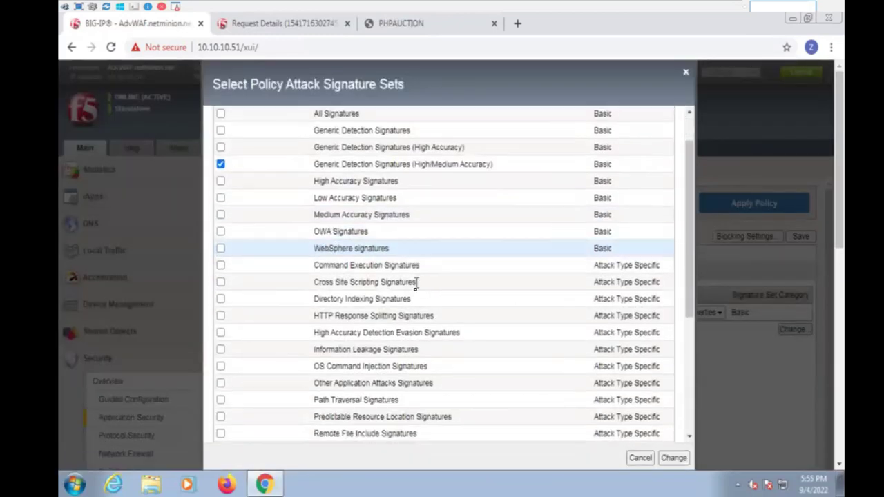
{"action": "left_click", "coordinate": [221, 296]}
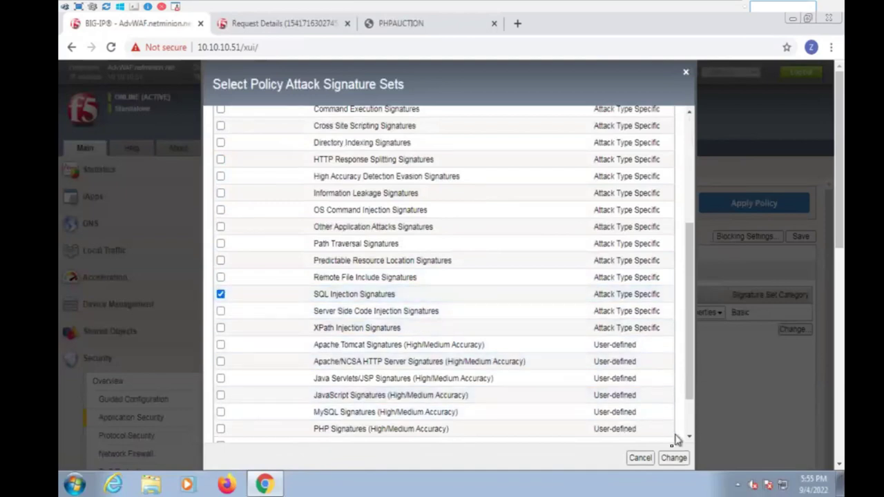
{"action": "left_click", "coordinate": [671, 458]}
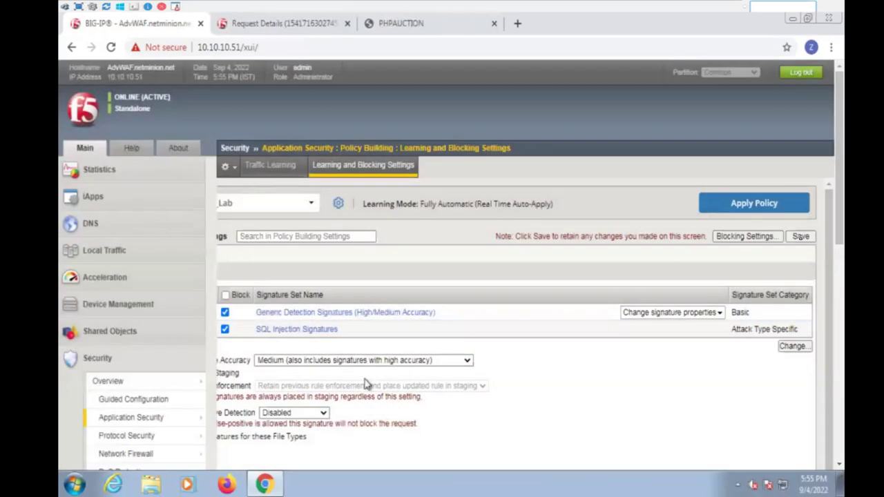
{"action": "left_click", "coordinate": [801, 236]}
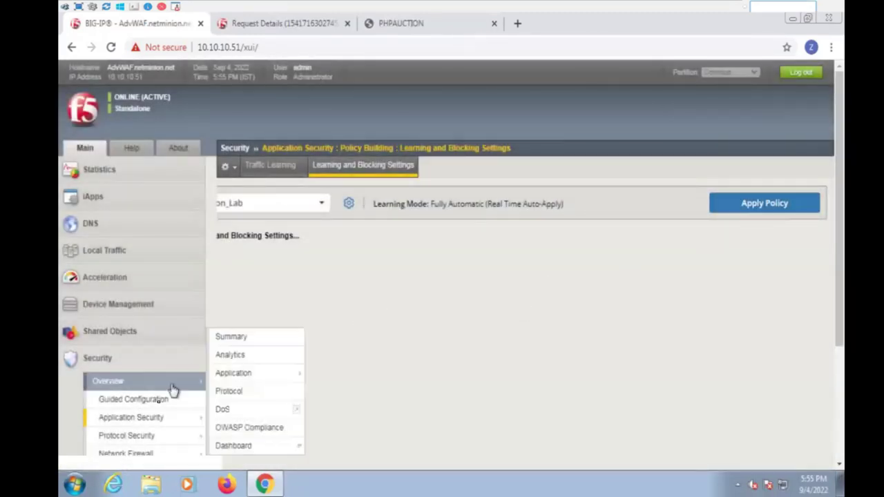
Reopen the Demonstration_Lab policy's attack signatures and page through the list to examine their learn, alarm, block and enforcement status
{"action": "left_click", "coordinate": [163, 422]}
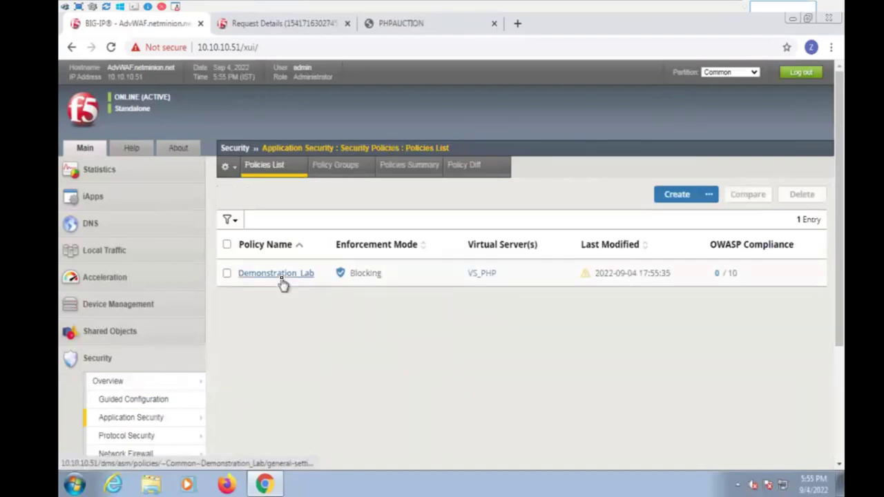
{"action": "left_click", "coordinate": [280, 275]}
{"action": "left_click", "coordinate": [308, 309]}
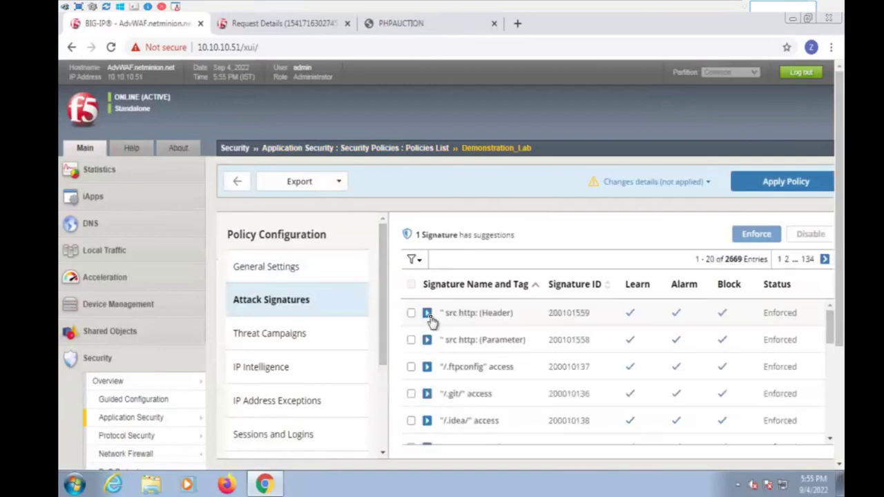
{"action": "left_click", "coordinate": [411, 313]}
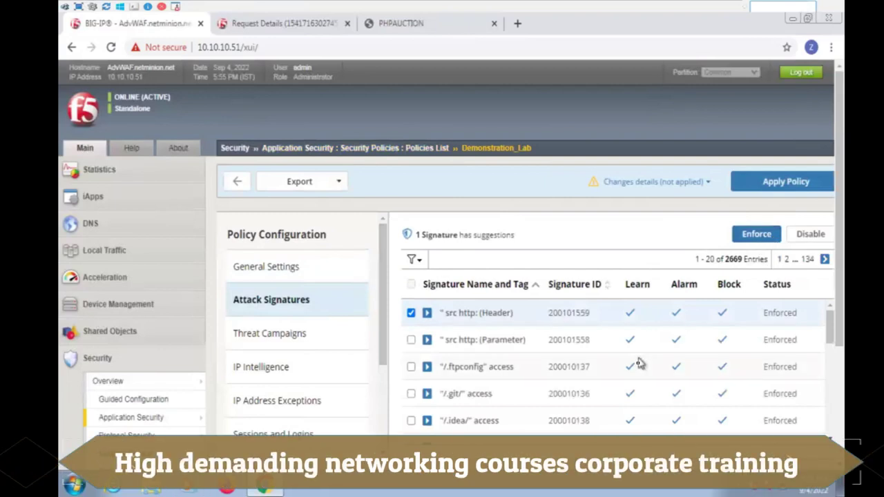
{"action": "scroll", "coordinate": [632, 371], "scroll_direction": "down", "scroll_amount": 6}
{"action": "scroll", "coordinate": [632, 378], "scroll_direction": "up", "scroll_amount": 3}
{"action": "scroll", "coordinate": [647, 336], "scroll_direction": "up", "scroll_amount": 4}
{"action": "left_click", "coordinate": [825, 260]}
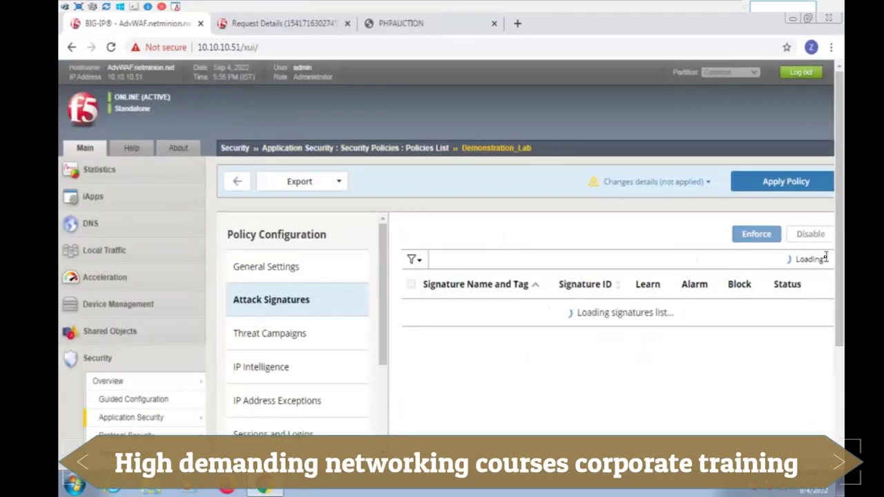
{"action": "left_click", "coordinate": [826, 261]}
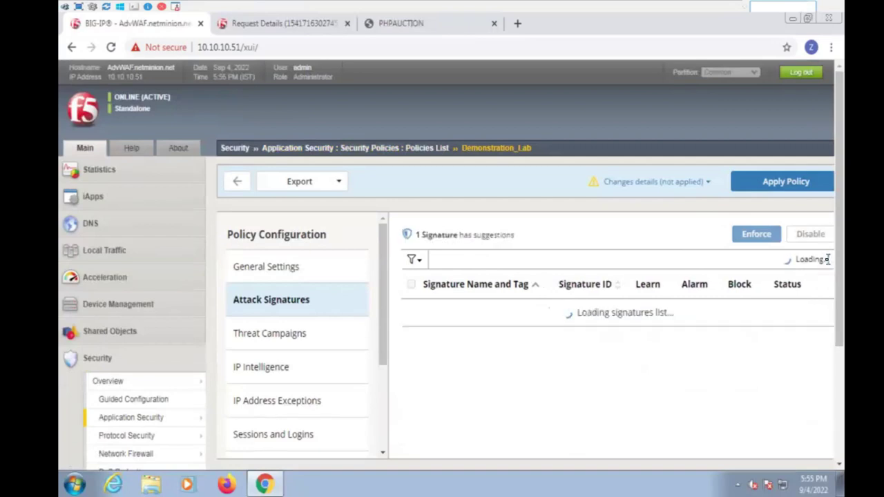
{"action": "left_click", "coordinate": [826, 260]}
{"action": "left_click", "coordinate": [825, 261]}
{"action": "left_click", "coordinate": [826, 261]}
{"action": "left_click", "coordinate": [826, 261]}
{"action": "scroll", "coordinate": [812, 289], "scroll_direction": "down", "scroll_amount": 2}
{"action": "left_click", "coordinate": [825, 124]}
{"action": "left_click", "coordinate": [825, 125]}
{"action": "left_click", "coordinate": [825, 125]}
{"action": "left_click", "coordinate": [825, 125]}
{"action": "left_click", "coordinate": [825, 125]}
{"action": "left_click", "coordinate": [411, 180]}
{"action": "left_click", "coordinate": [411, 205]}
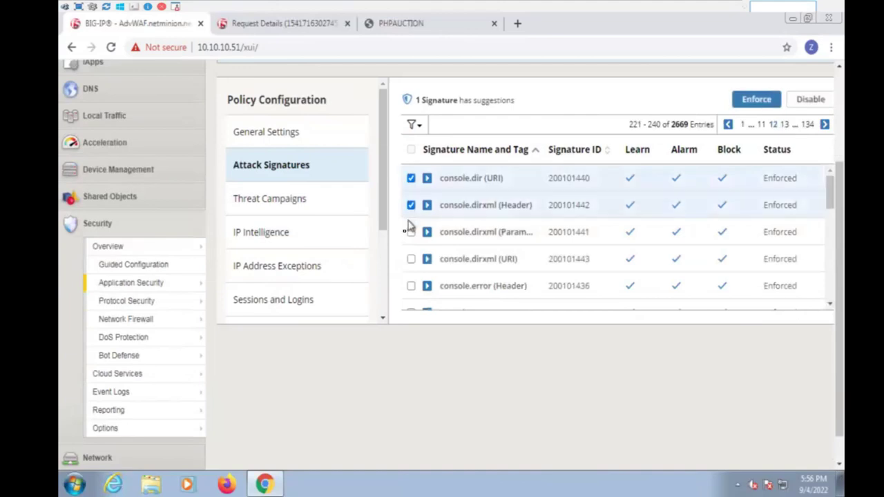
{"action": "left_click", "coordinate": [772, 109]}
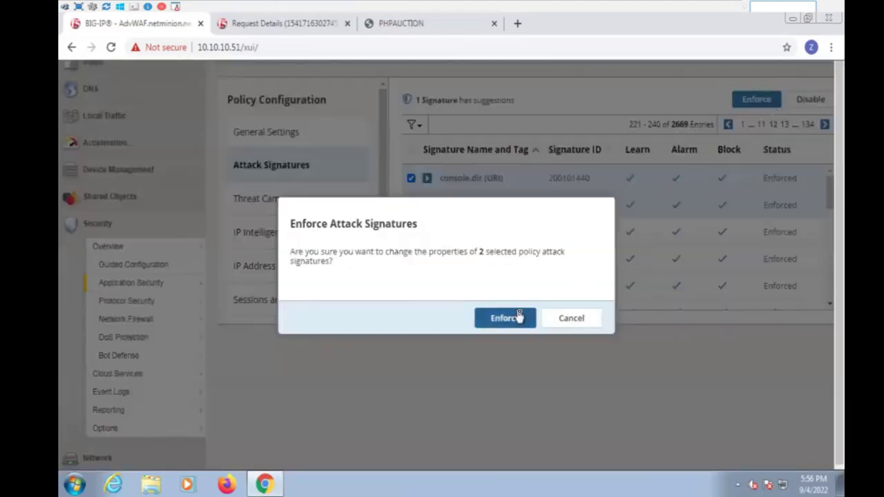
{"action": "left_click", "coordinate": [572, 320]}
Set the Demonstration_Lab policy's Policy Building Learning Mode to Manual in its general settings, and save
{"action": "left_click", "coordinate": [159, 283]}
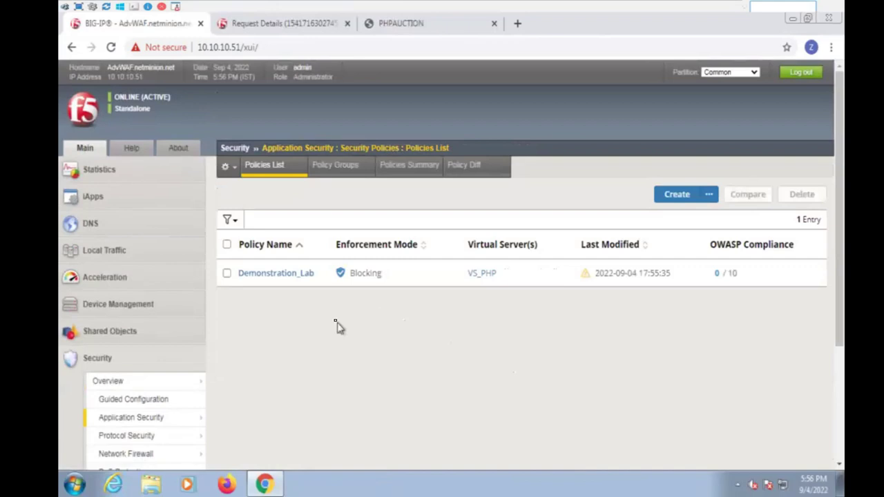
{"action": "left_click", "coordinate": [293, 278]}
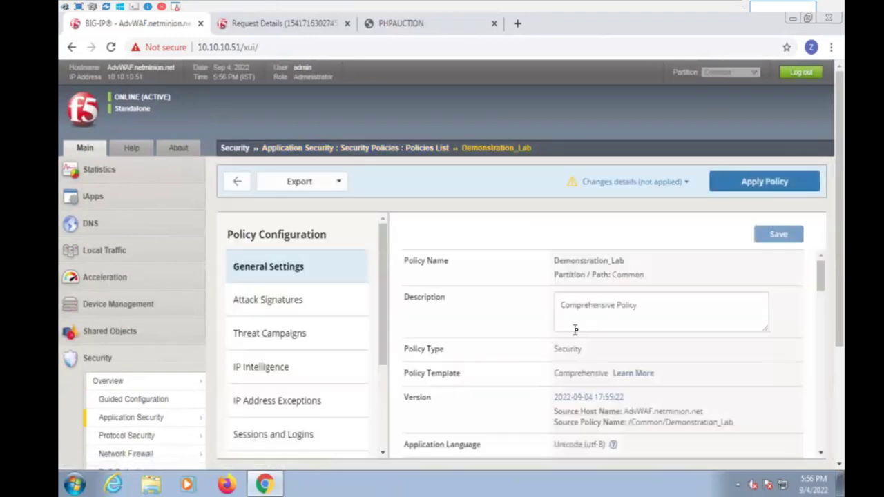
{"action": "scroll", "coordinate": [553, 337], "scroll_direction": "down", "scroll_amount": 5}
{"action": "left_click", "coordinate": [661, 369]}
{"action": "left_click", "coordinate": [777, 233]}
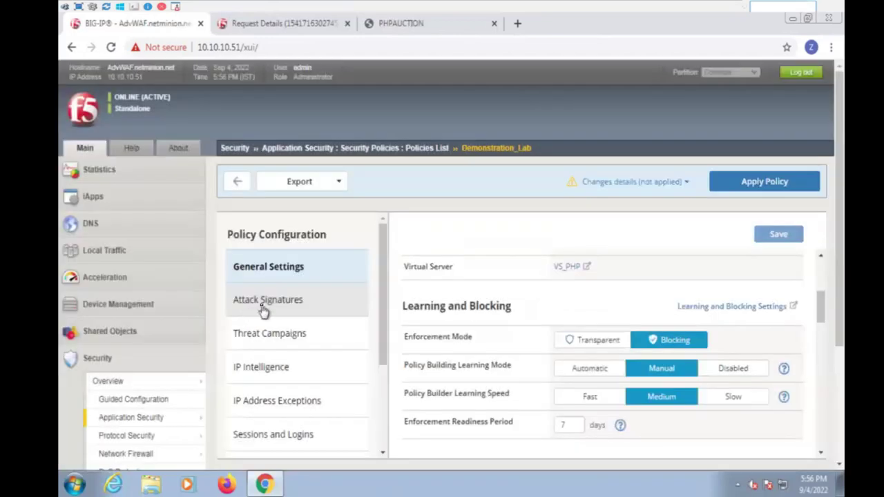
Select all listed attack signatures of the Demonstration_Lab policy and enforce them
{"action": "left_click", "coordinate": [263, 312]}
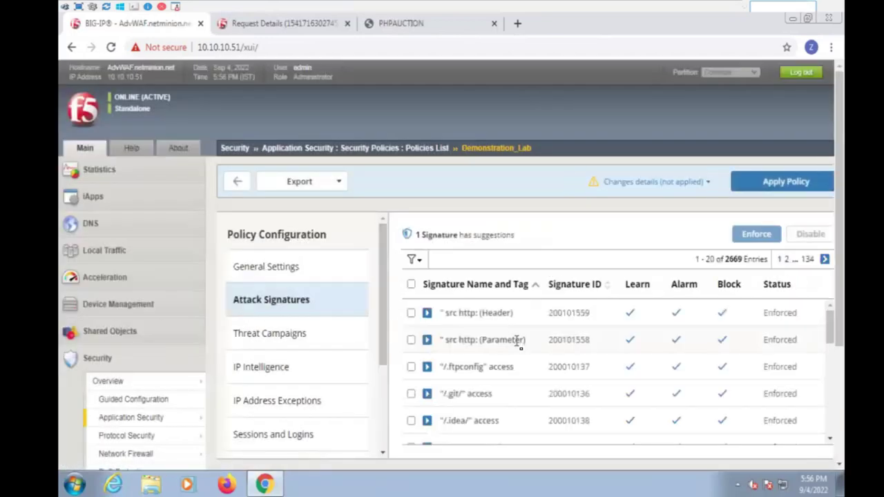
{"action": "left_click", "coordinate": [411, 285]}
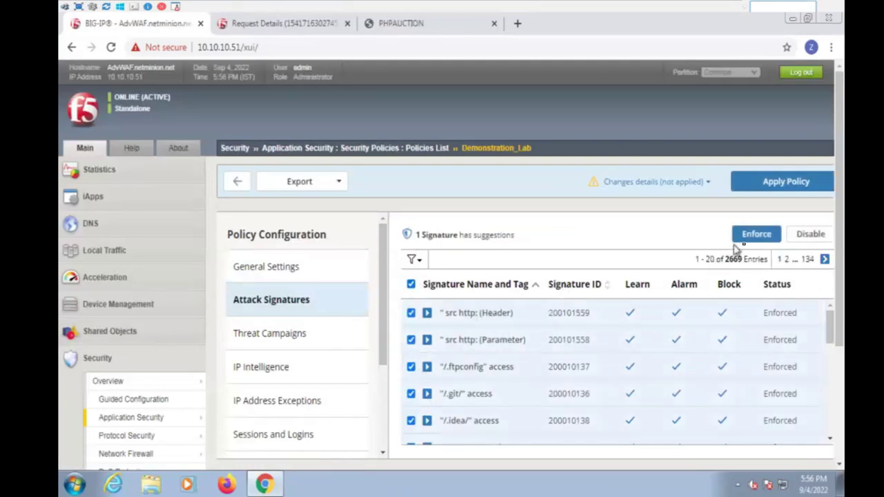
{"action": "left_click", "coordinate": [758, 239]}
{"action": "left_click", "coordinate": [304, 275]}
{"action": "left_click", "coordinate": [496, 335]}
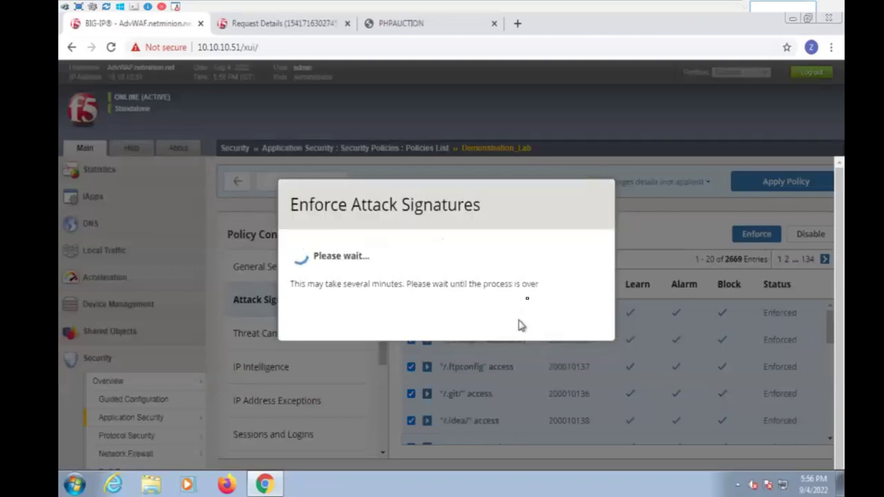
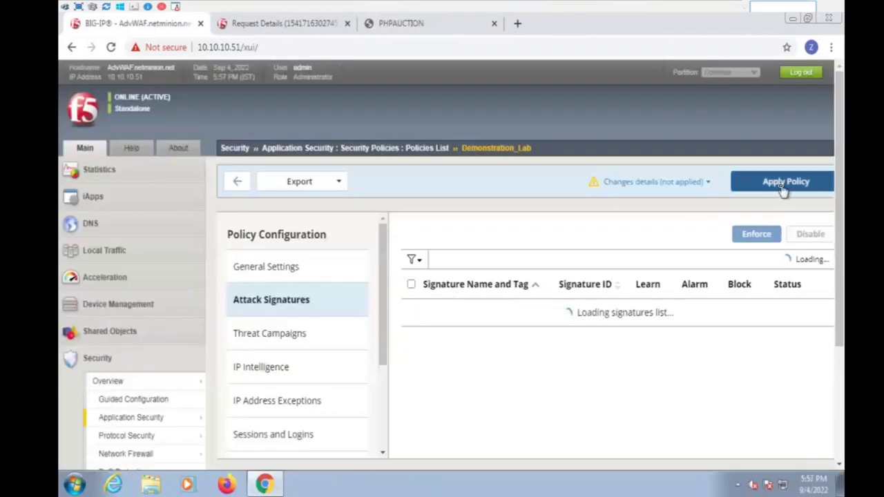
Apply the Demonstration_Lab policy changes and close the old /login.php request details tab
{"action": "left_click", "coordinate": [782, 188]}
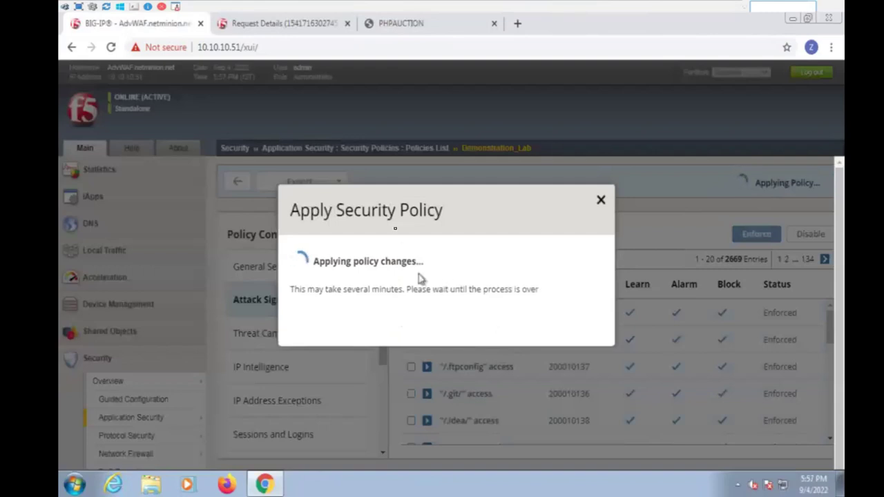
{"action": "left_click", "coordinate": [325, 26]}
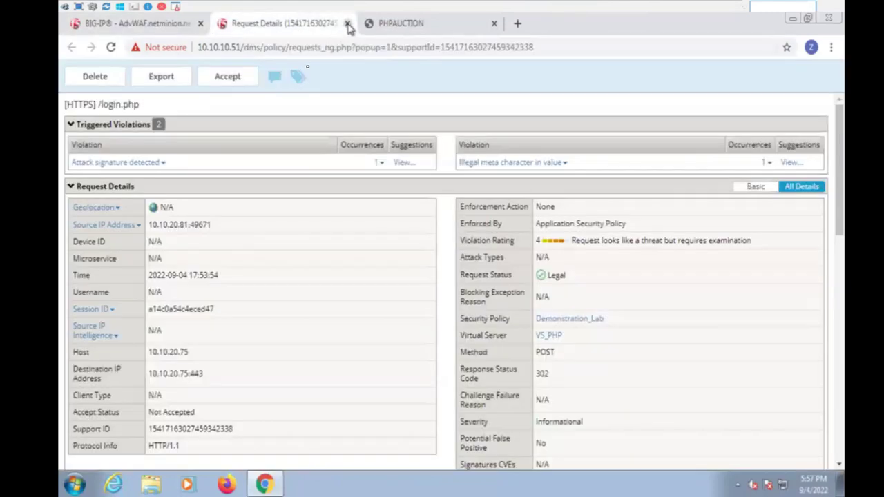
{"action": "left_click", "coordinate": [348, 24]}
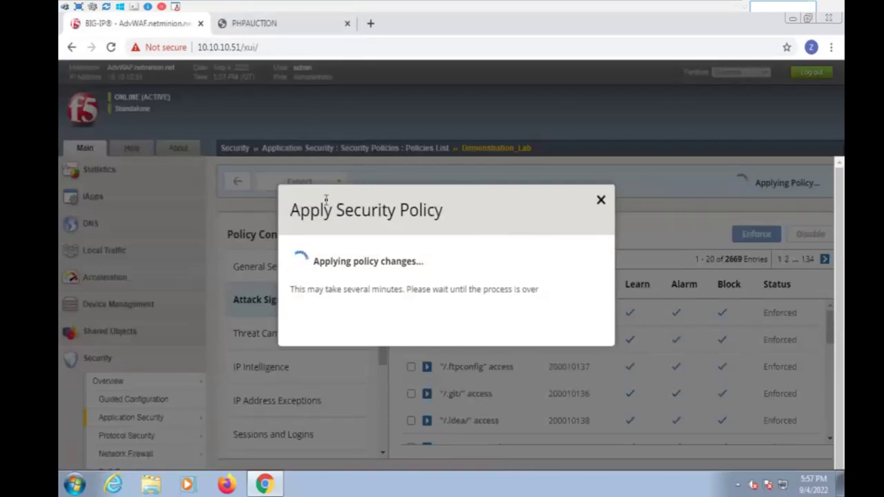
Close the old PHPAUCTION page and load the auction site at 10.10.20.75 in a new tab
{"action": "left_click", "coordinate": [294, 29]}
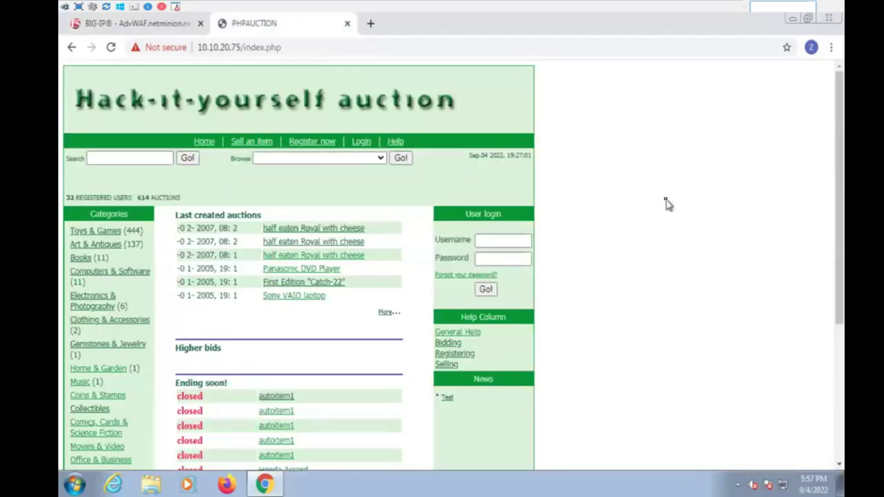
{"action": "left_click", "coordinate": [138, 24]}
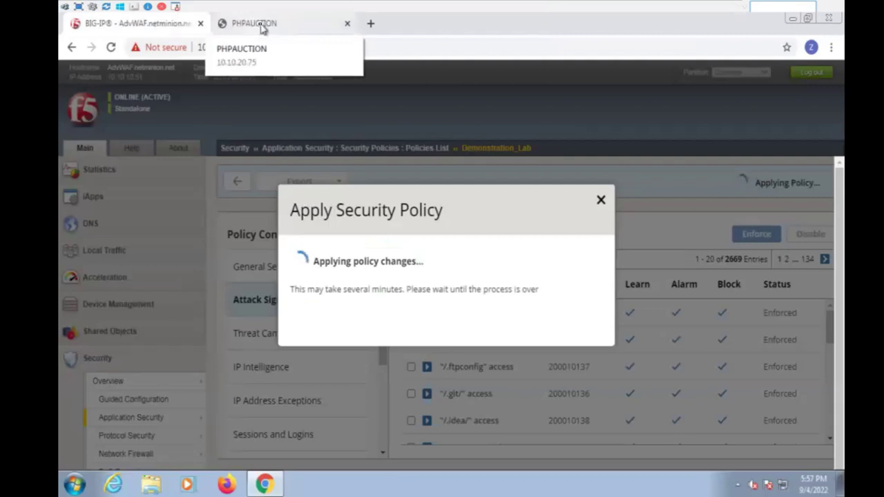
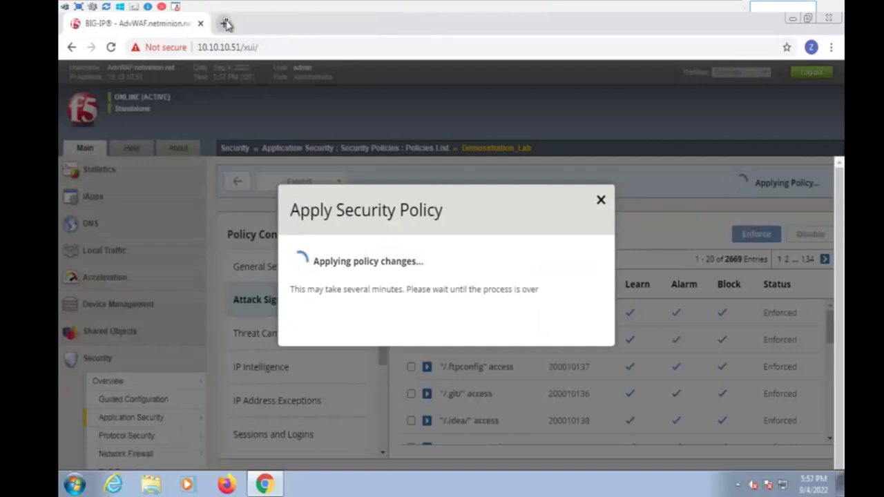
{"action": "left_click", "coordinate": [242, 24]}
{"action": "left_click", "coordinate": [366, 68]}
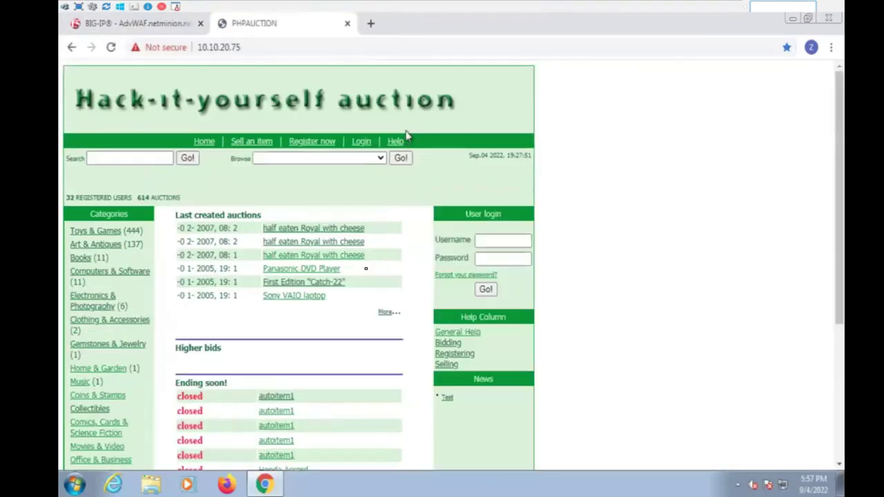
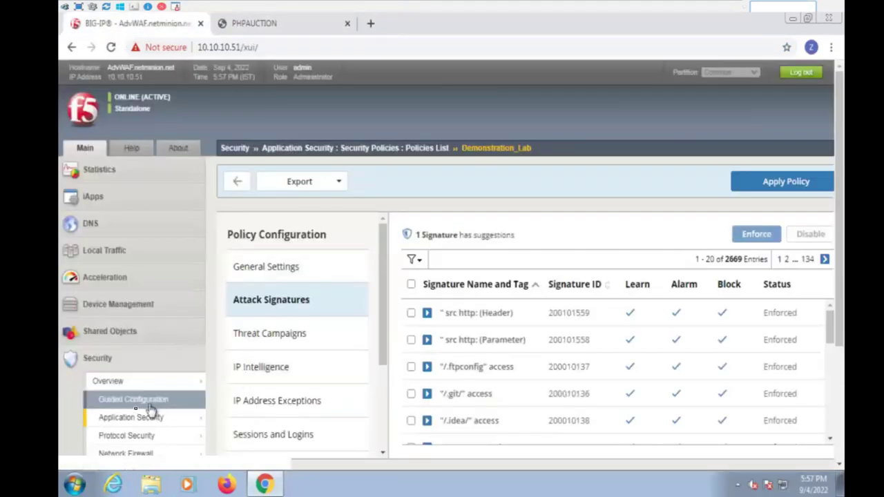
Return to BIG-IP and open the application request event log to examine the newly logged requests
{"action": "scroll", "coordinate": [145, 408], "scroll_direction": "down", "scroll_amount": 2}
{"action": "mouse_move", "coordinate": [156, 404]}
{"action": "scroll", "coordinate": [430, 395], "scroll_direction": "up", "scroll_amount": 2}
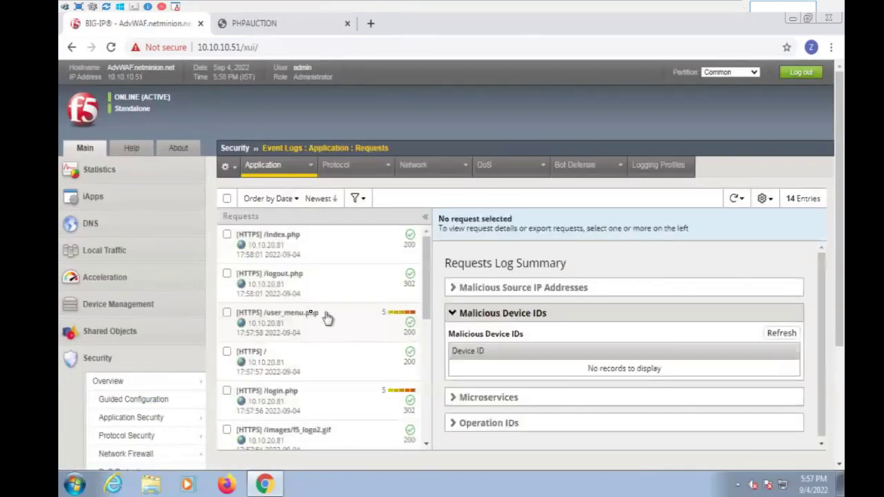
Examine the attack signature occurrences of the /user_menu.php request and copy the first signature ID, 200002835
{"action": "left_click", "coordinate": [303, 315]}
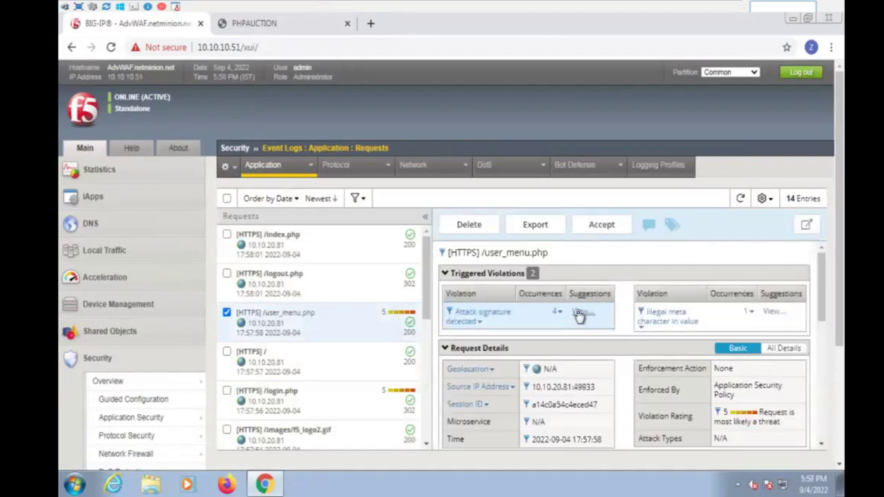
{"action": "left_click", "coordinate": [560, 313]}
{"action": "scroll", "coordinate": [666, 390], "scroll_direction": "down", "scroll_amount": 3}
{"action": "scroll", "coordinate": [691, 394], "scroll_direction": "up", "scroll_amount": 3}
{"action": "scroll", "coordinate": [705, 397], "scroll_direction": "down", "scroll_amount": 3}
{"action": "scroll", "coordinate": [706, 395], "scroll_direction": "up", "scroll_amount": 3}
{"action": "scroll", "coordinate": [701, 395], "scroll_direction": "down", "scroll_amount": 3}
{"action": "scroll", "coordinate": [688, 388], "scroll_direction": "up", "scroll_amount": 3}
{"action": "double_click", "coordinate": [692, 366]}
{"action": "key", "text": "ctrl+c"}
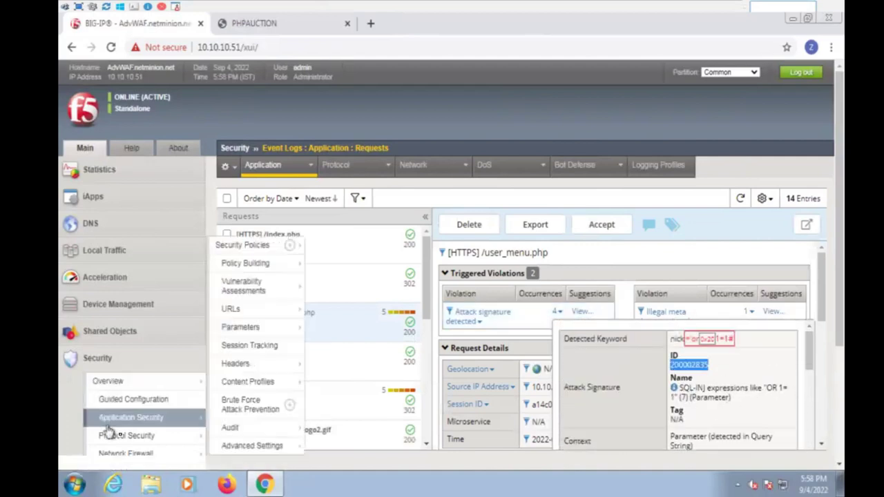
Open the application security policies in a new browser tab and display the attack signatures of Demonstration_Lab
{"action": "right_click", "coordinate": [166, 425]}
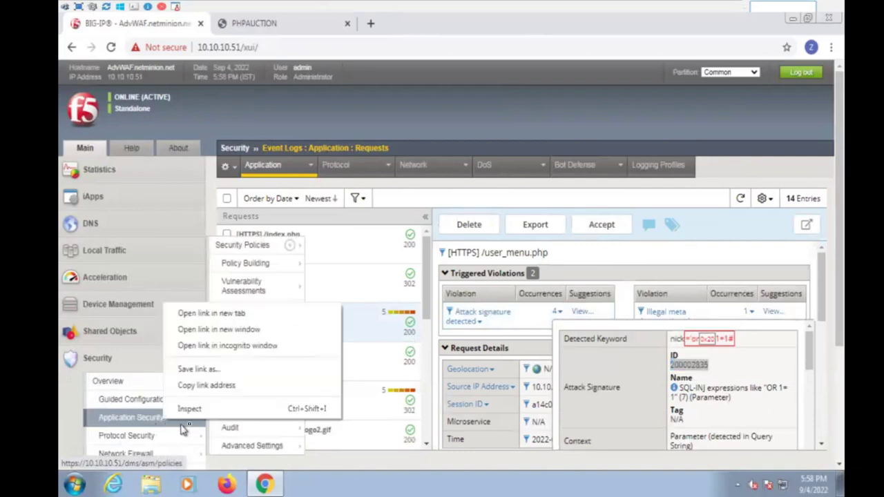
{"action": "left_click", "coordinate": [235, 312]}
{"action": "left_click", "coordinate": [283, 26]}
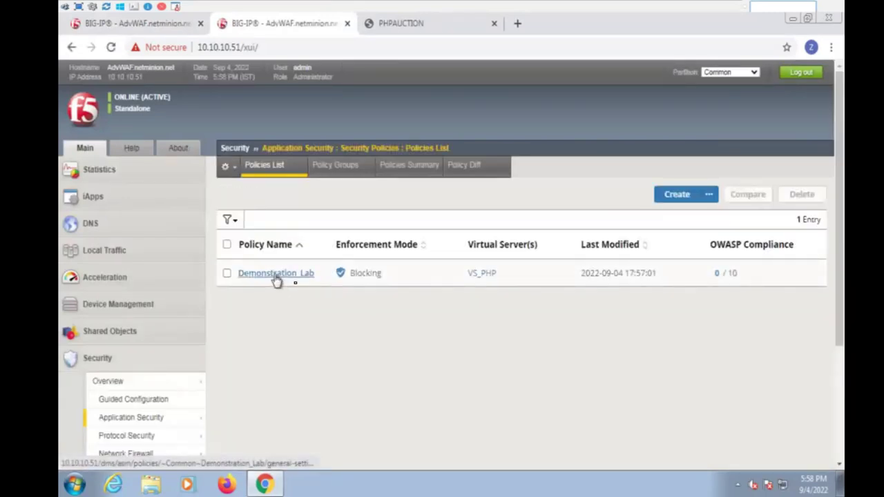
{"action": "left_click", "coordinate": [276, 275]}
{"action": "left_click", "coordinate": [304, 304]}
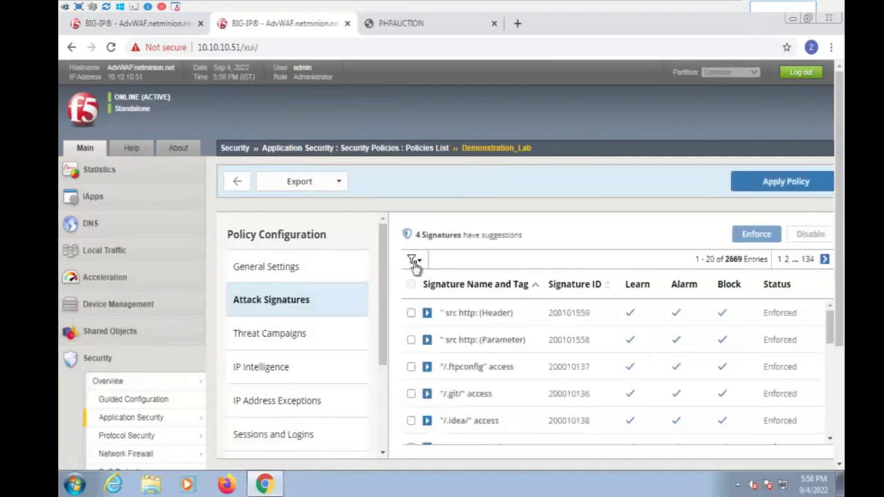
Filter the Demonstration_Lab attack signatures by signature ID 200002835
{"action": "left_click", "coordinate": [415, 262]}
{"action": "scroll", "coordinate": [536, 346], "scroll_direction": "down", "scroll_amount": 2}
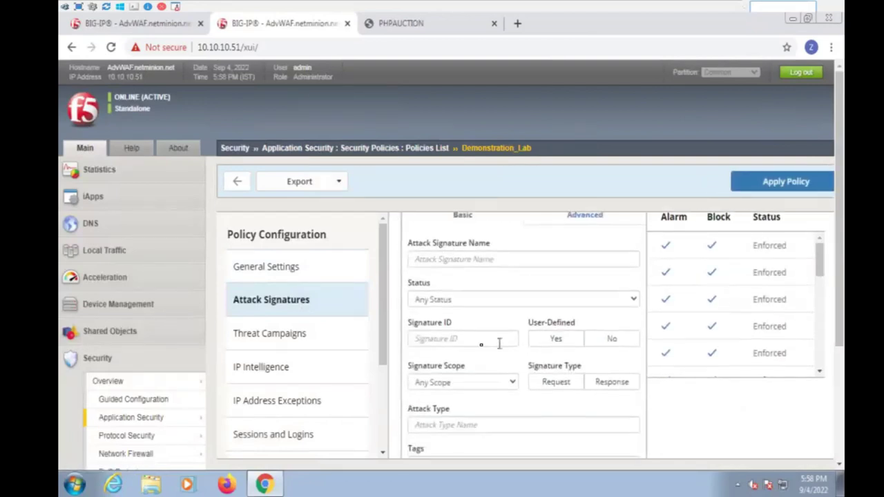
{"action": "left_click", "coordinate": [438, 339]}
{"action": "key", "text": "ctrl+v"}
{"action": "scroll", "coordinate": [525, 370], "scroll_direction": "down", "scroll_amount": 3}
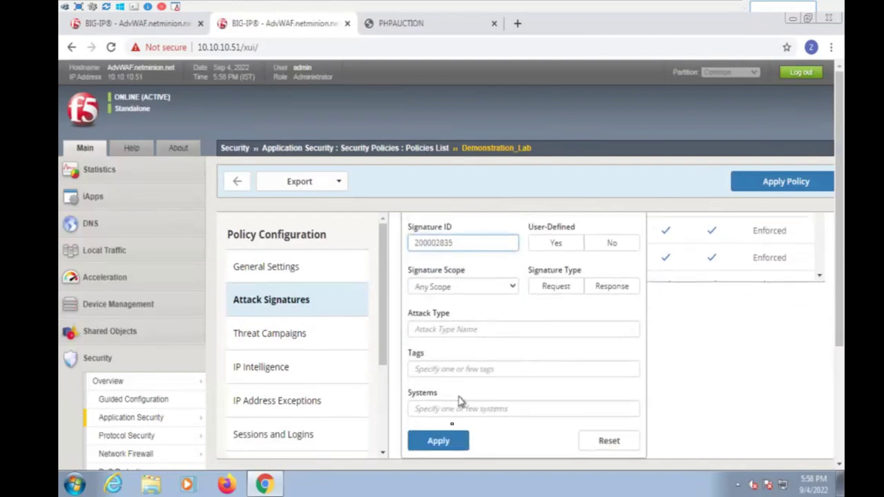
{"action": "left_click", "coordinate": [440, 442]}
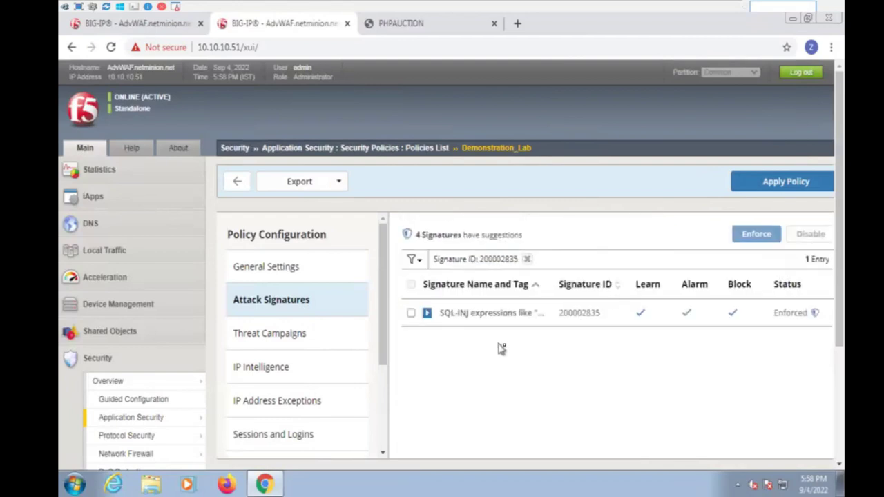
Return to the /user_menu.php request's signature occurrences and copy the ID of the second detected signature, 200002476
{"action": "left_click", "coordinate": [406, 26]}
{"action": "left_click", "coordinate": [135, 23]}
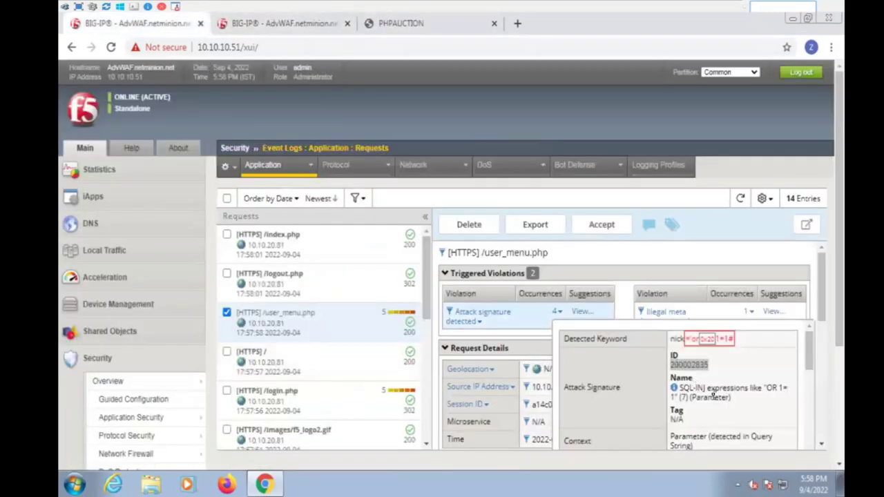
{"action": "scroll", "coordinate": [714, 395], "scroll_direction": "down", "scroll_amount": 1}
{"action": "scroll", "coordinate": [714, 395], "scroll_direction": "down", "scroll_amount": 2}
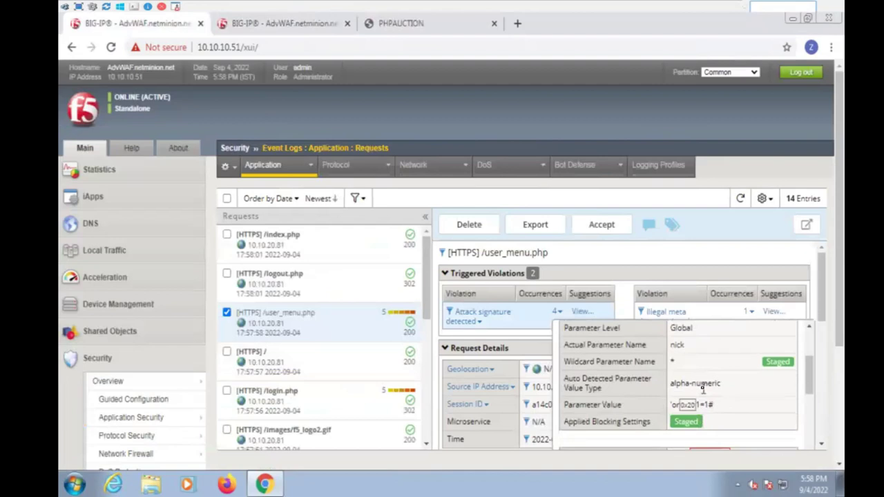
{"action": "scroll", "coordinate": [704, 390], "scroll_direction": "up", "scroll_amount": 3}
{"action": "scroll", "coordinate": [704, 388], "scroll_direction": "down", "scroll_amount": 3}
{"action": "scroll", "coordinate": [706, 389], "scroll_direction": "down", "scroll_amount": 2}
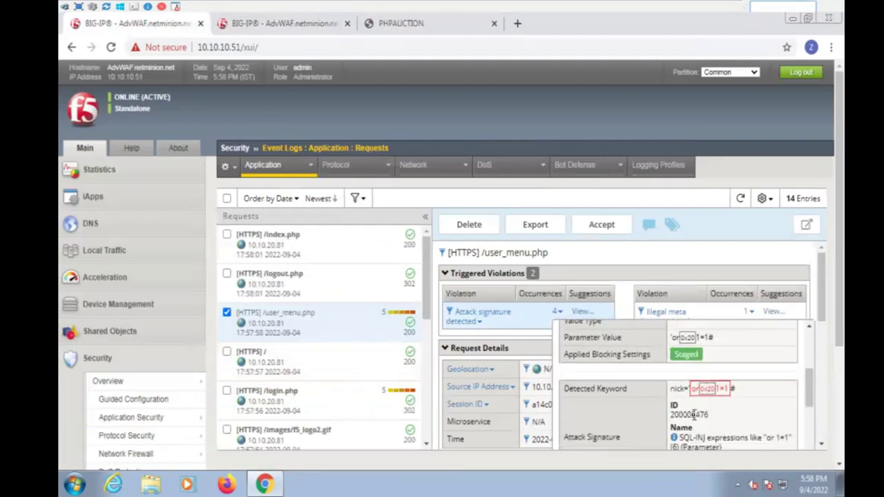
{"action": "double_click", "coordinate": [694, 415]}
{"action": "key", "text": "ctrl+c"}
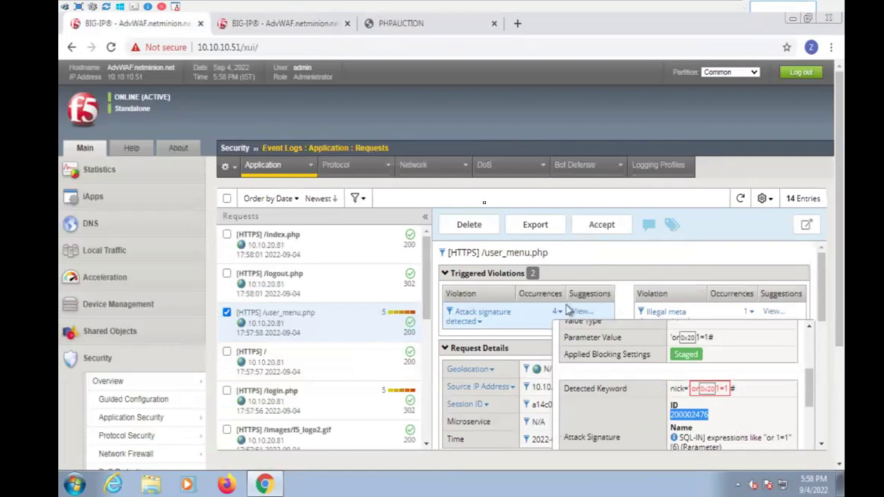
Replace the filter on the policy's attack signatures with signature ID 200002476 and check its enforcement status
{"action": "left_click", "coordinate": [282, 29]}
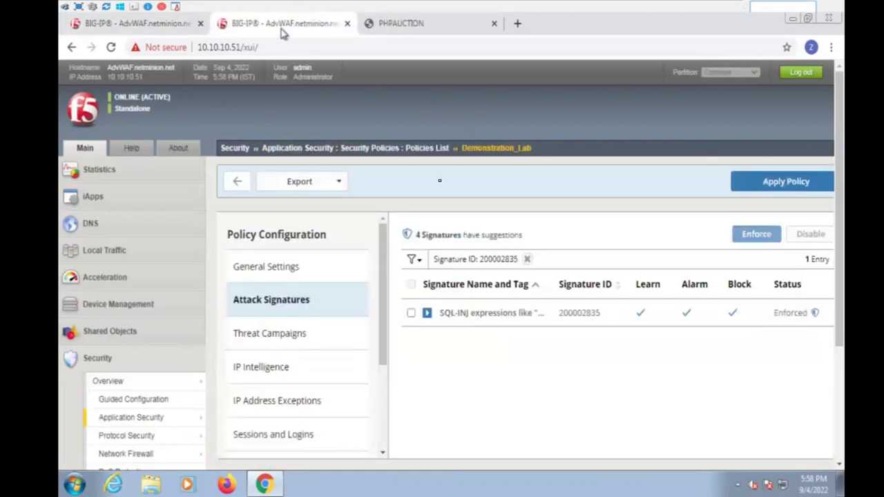
{"action": "left_click", "coordinate": [527, 260]}
{"action": "left_click", "coordinate": [416, 260]}
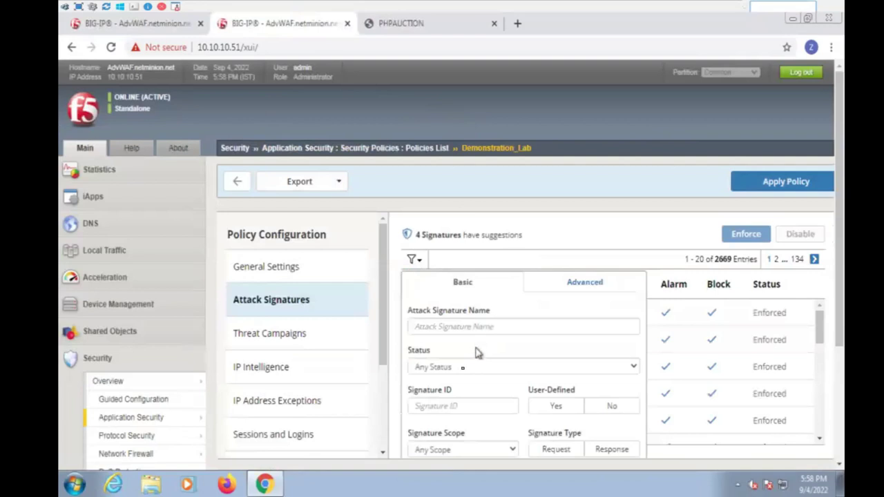
{"action": "left_click", "coordinate": [439, 407]}
{"action": "key", "text": "ctrl+v"}
{"action": "scroll", "coordinate": [484, 387], "scroll_direction": "down", "scroll_amount": 3}
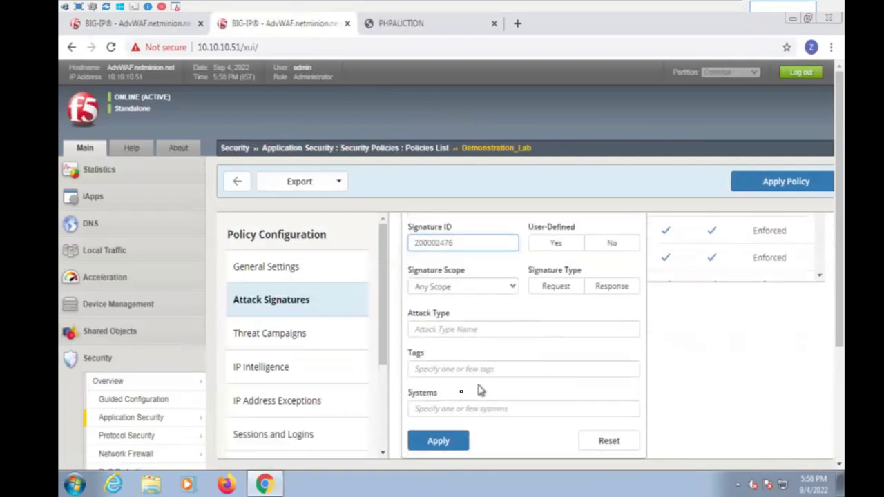
{"action": "left_click", "coordinate": [439, 441]}
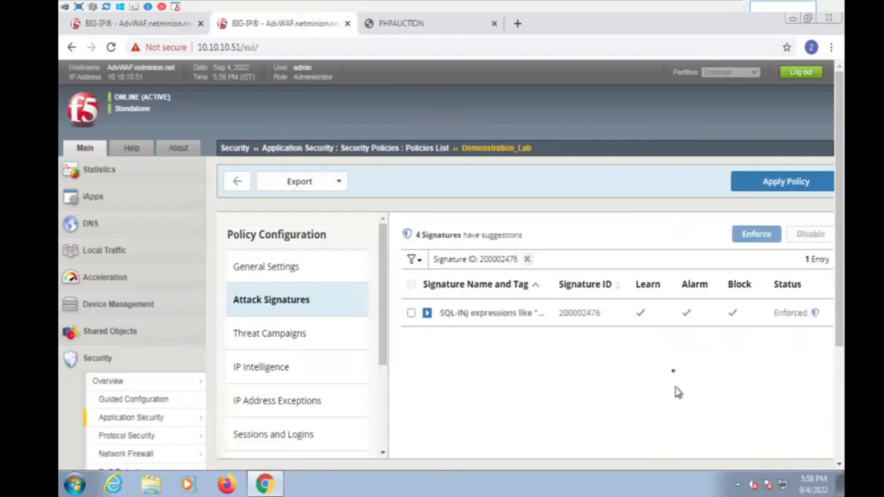
{"action": "scroll", "coordinate": [552, 355], "scroll_direction": "right", "scroll_amount": 1}
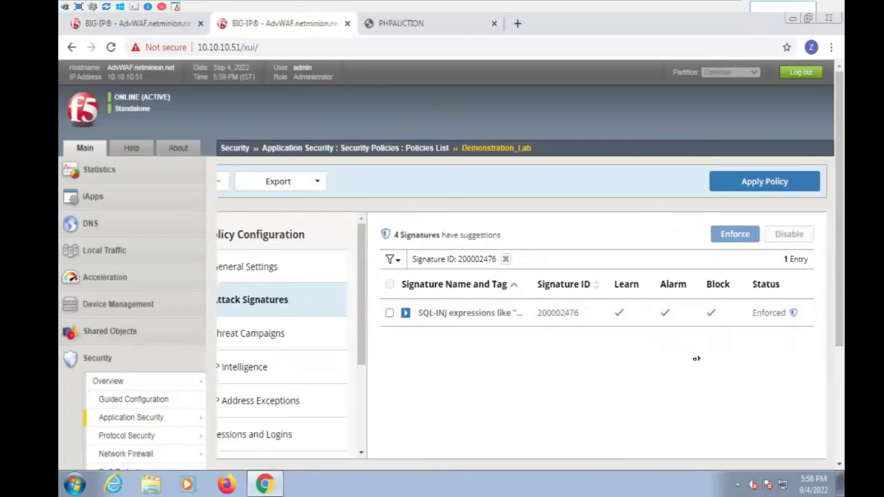
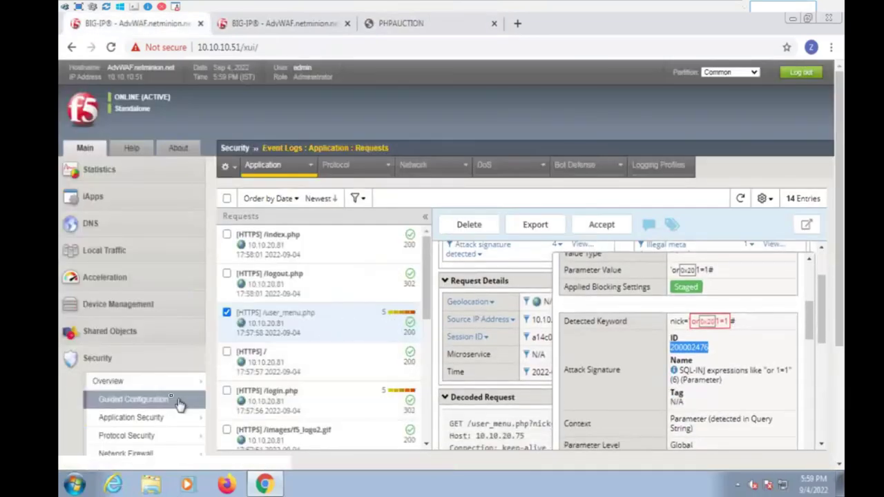
Leave the event log in the first browser tab and open the attack signatures of the Demonstration_Lab policy there
{"action": "left_click", "coordinate": [160, 418]}
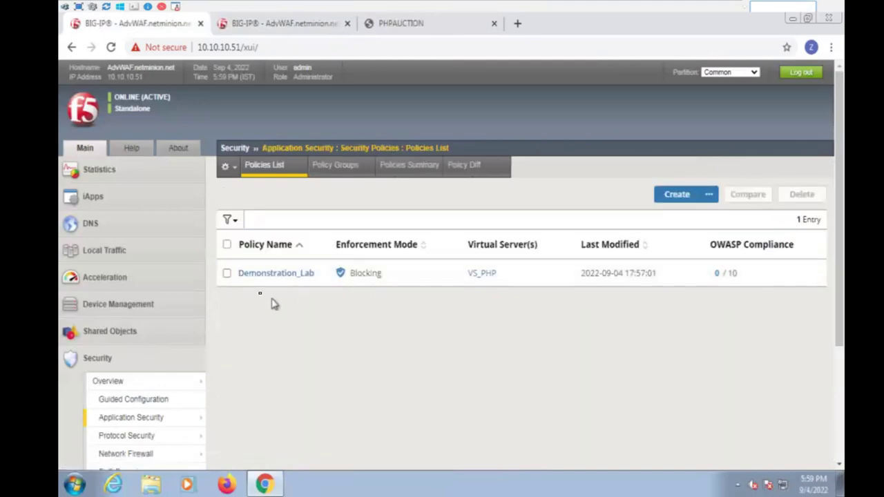
{"action": "left_click", "coordinate": [267, 277]}
{"action": "left_click", "coordinate": [300, 311]}
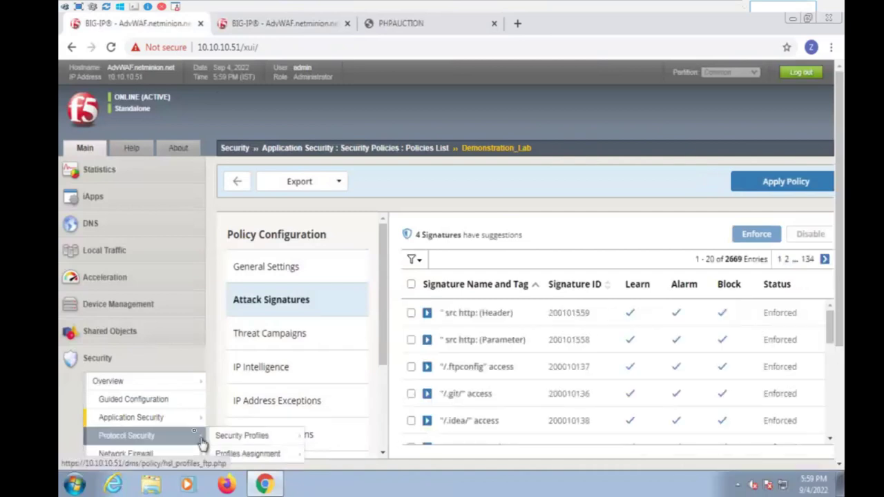
Open the policy's Learning and Blocking Settings and examine the Attack Signatures section
{"action": "mouse_move", "coordinate": [157, 418]}
{"action": "mouse_move", "coordinate": [273, 266]}
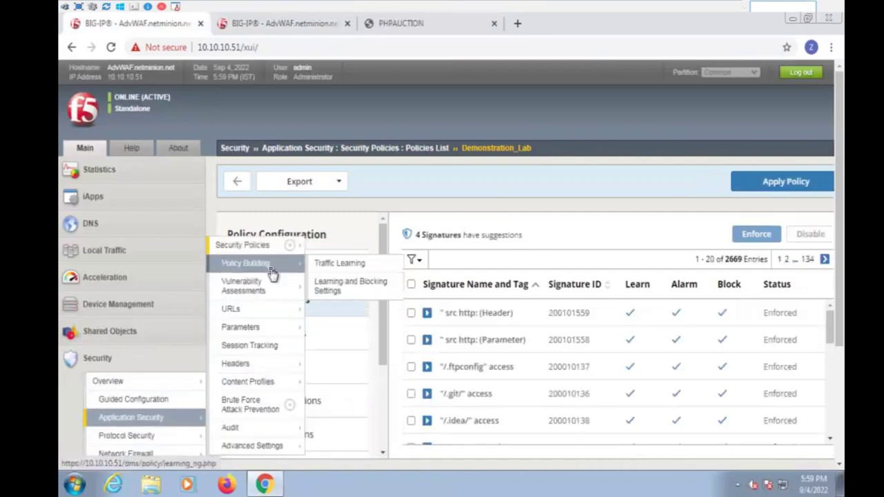
{"action": "left_click", "coordinate": [347, 289]}
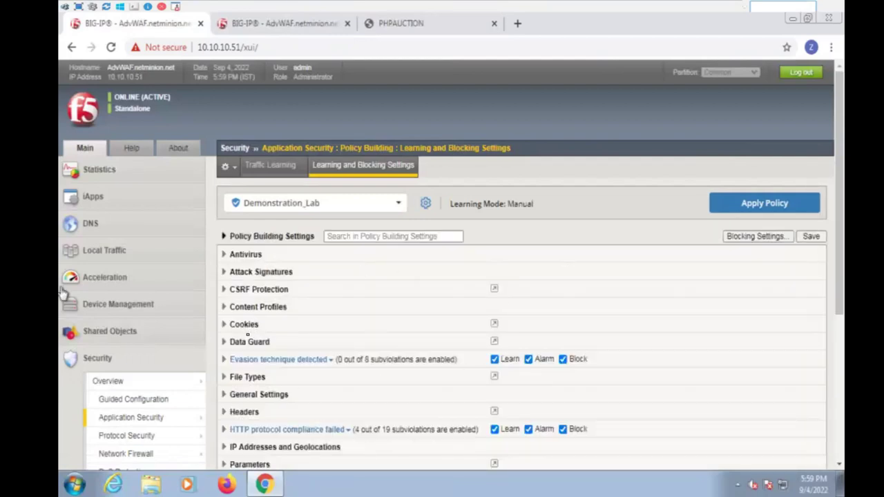
{"action": "left_click", "coordinate": [223, 272]}
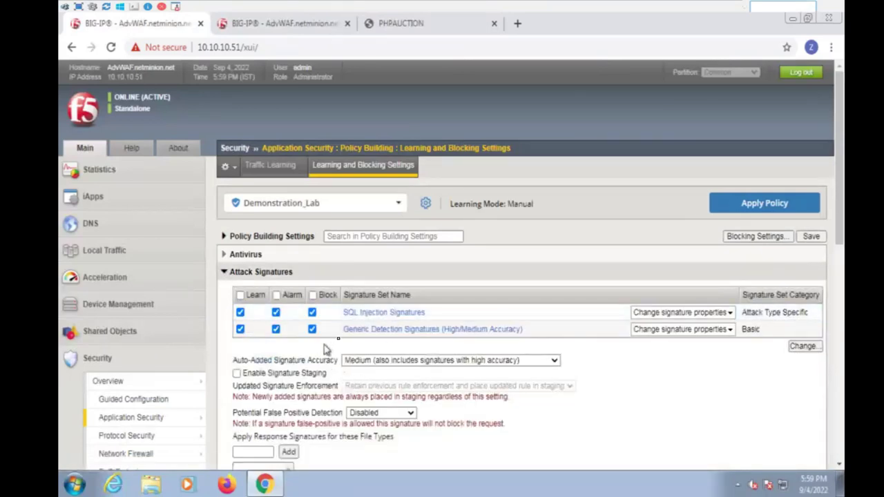
{"action": "scroll", "coordinate": [349, 335], "scroll_direction": "down", "scroll_amount": 2}
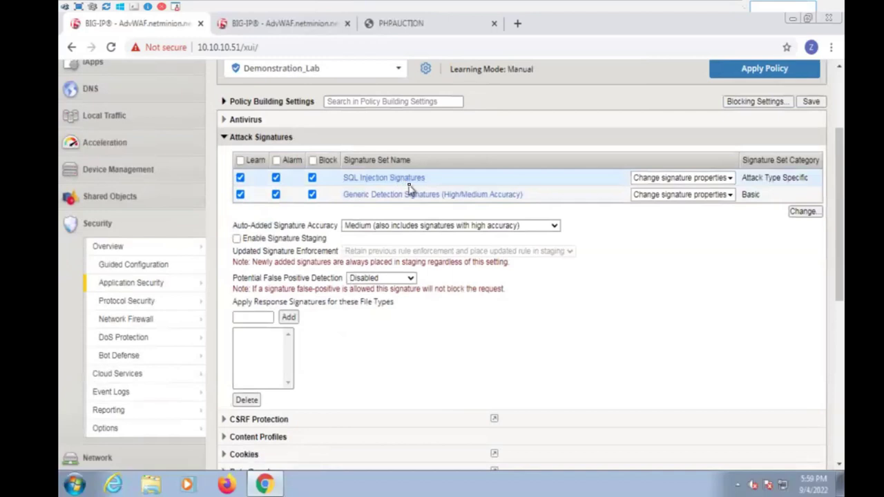
Associate the PHP server technology with the Demonstration_Lab policy in its general settings
{"action": "left_click", "coordinate": [152, 285]}
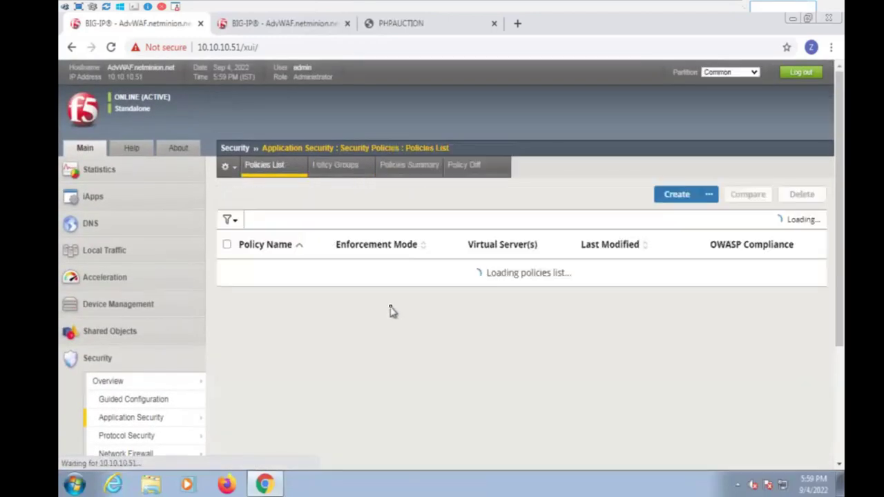
{"action": "left_click", "coordinate": [289, 276]}
{"action": "scroll", "coordinate": [564, 345], "scroll_direction": "down", "scroll_amount": 2}
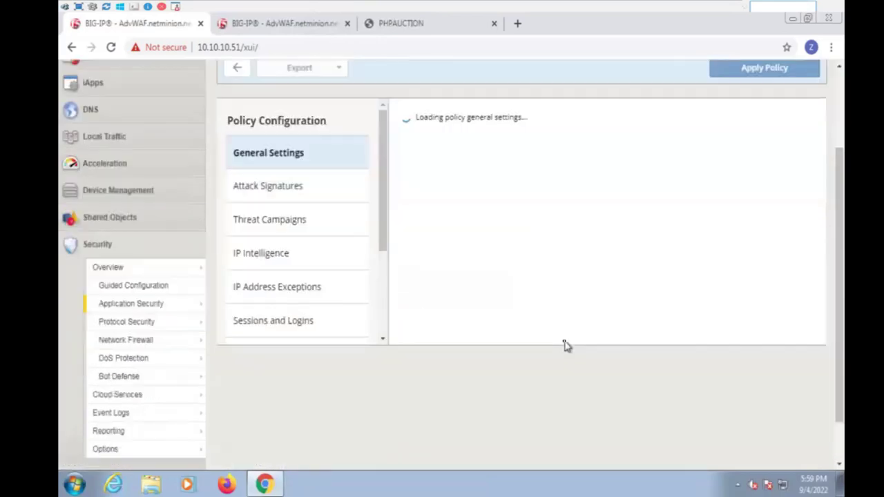
{"action": "scroll", "coordinate": [564, 346], "scroll_direction": "down", "scroll_amount": 1}
{"action": "left_click_drag", "start_coordinate": [817, 150], "coordinate": [794, 239]}
{"action": "left_click", "coordinate": [680, 220]}
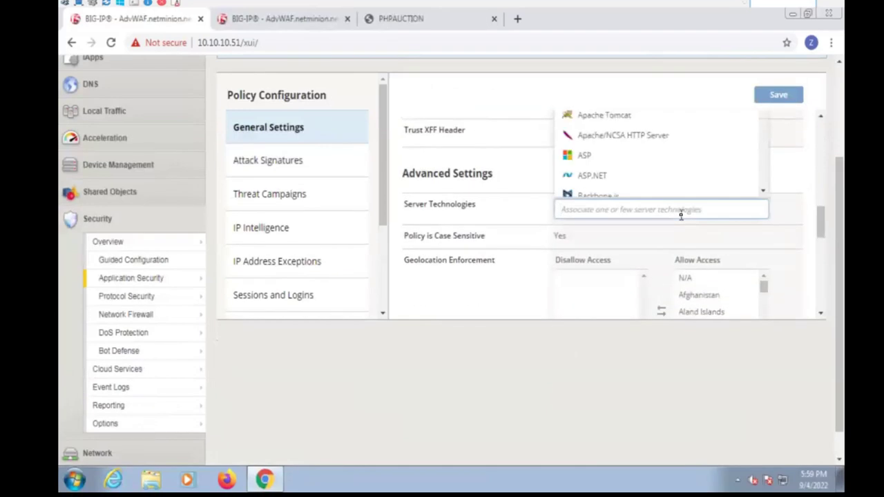
{"action": "type", "text": "php"}
{"action": "left_click", "coordinate": [640, 238]}
{"action": "left_click", "coordinate": [504, 320]}
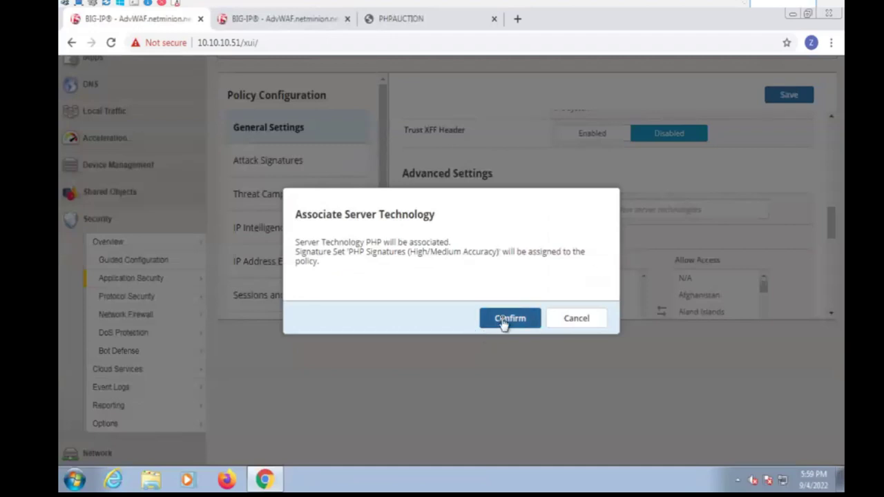
Add MySQL and Unix/Linux to the policy's server technologies, confirming their signature set assignments
{"action": "left_click", "coordinate": [651, 207]}
{"action": "type", "text": "mysq"}
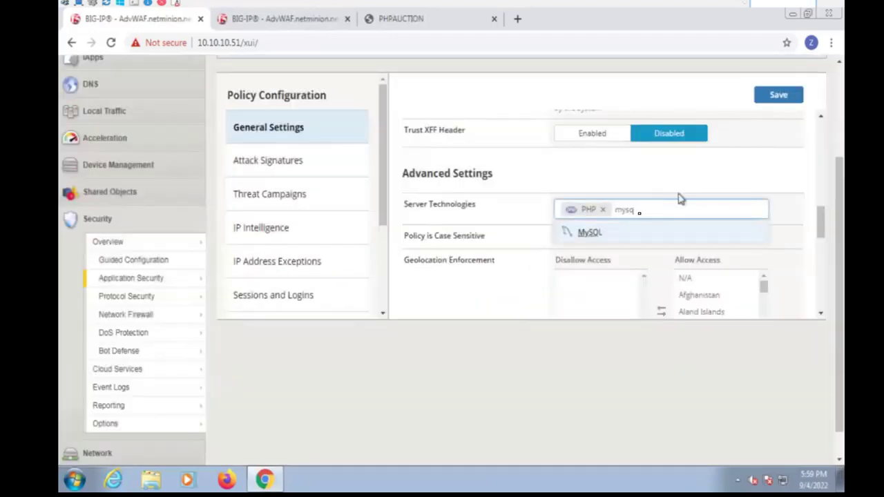
{"action": "left_click", "coordinate": [603, 239]}
{"action": "left_click", "coordinate": [532, 316]}
{"action": "left_click", "coordinate": [697, 210]}
{"action": "type", "text": "linu"}
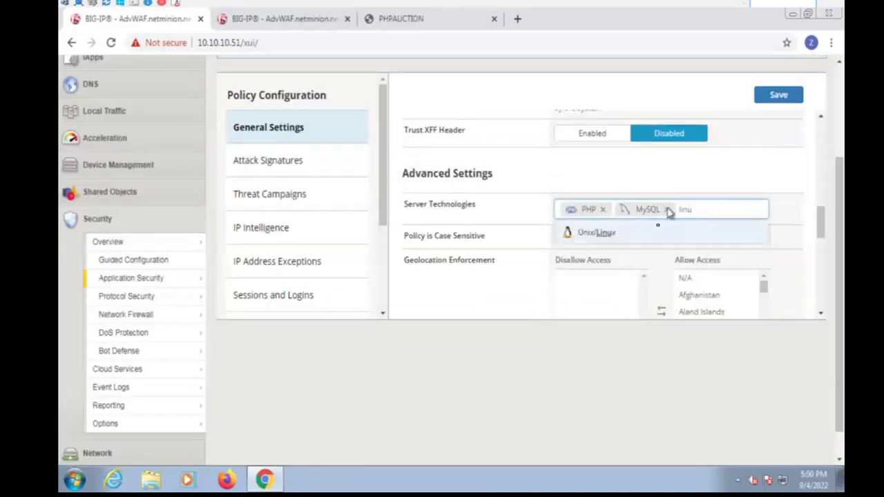
{"action": "left_click", "coordinate": [643, 233]}
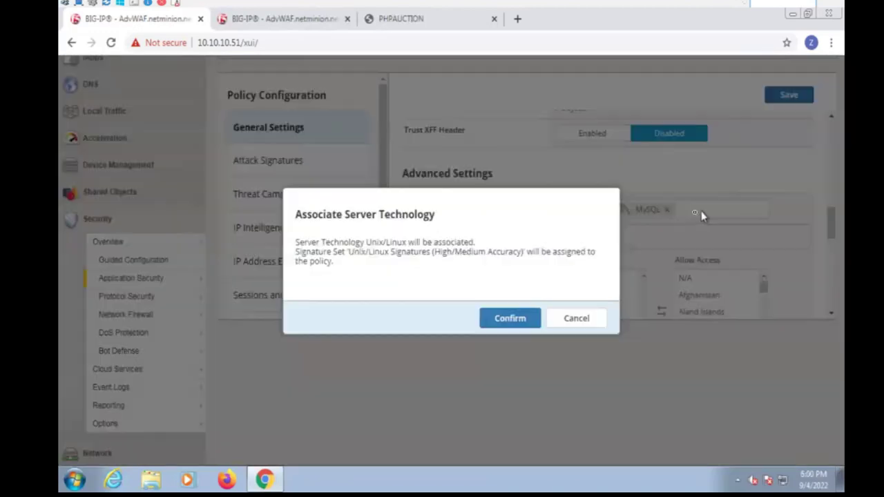
{"action": "left_click", "coordinate": [509, 319]}
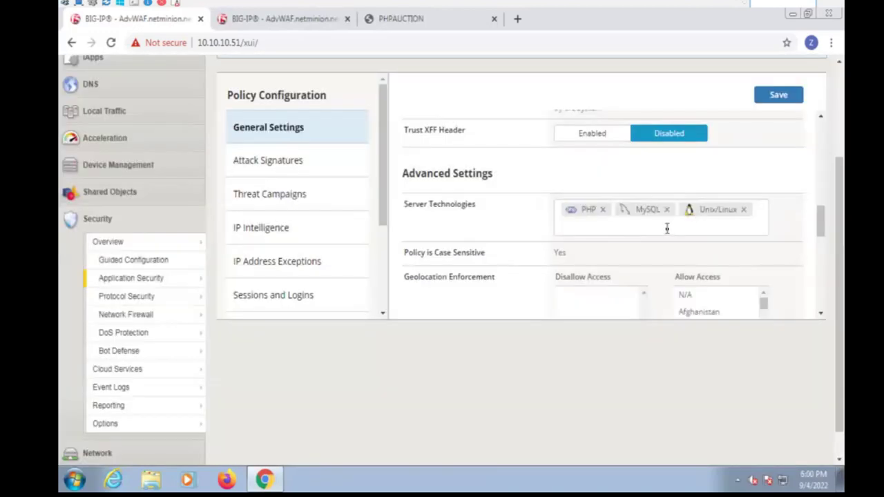
Add Apache Struts to the policy's server technologies and confirm the association
{"action": "left_click", "coordinate": [667, 228]}
{"action": "type", "text": "apach"}
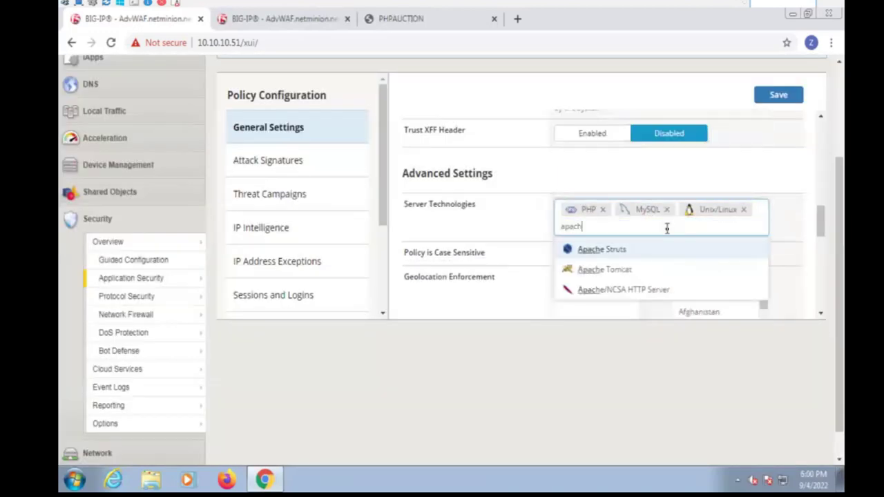
{"action": "left_click", "coordinate": [624, 254]}
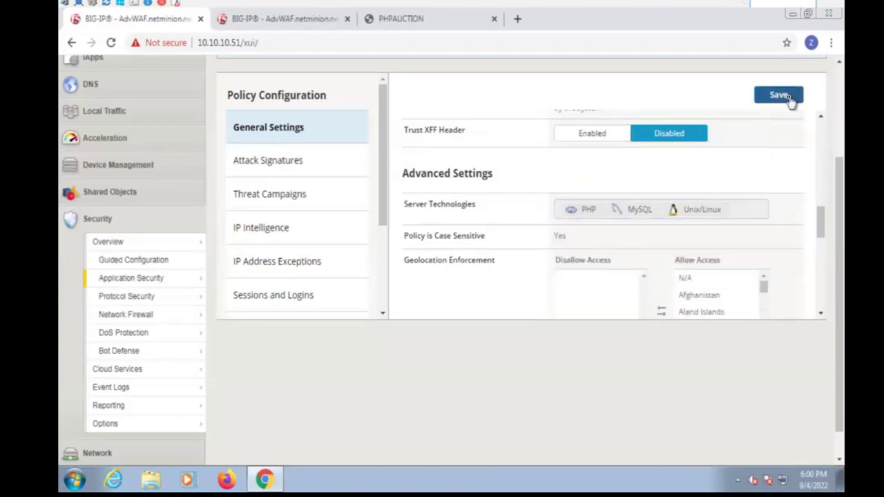
{"action": "left_click", "coordinate": [509, 330]}
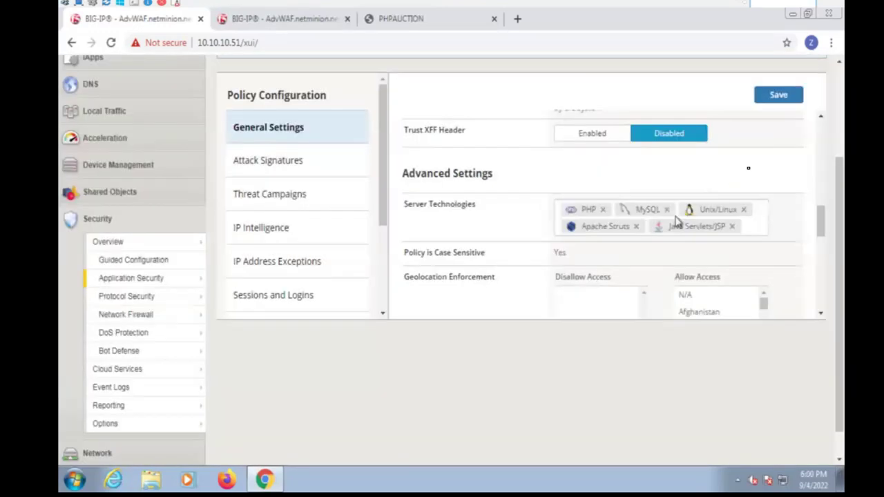
Save the policy's server technologies and enforce all filtered attack signatures in the Demonstration_Lab policy
{"action": "left_click", "coordinate": [781, 97]}
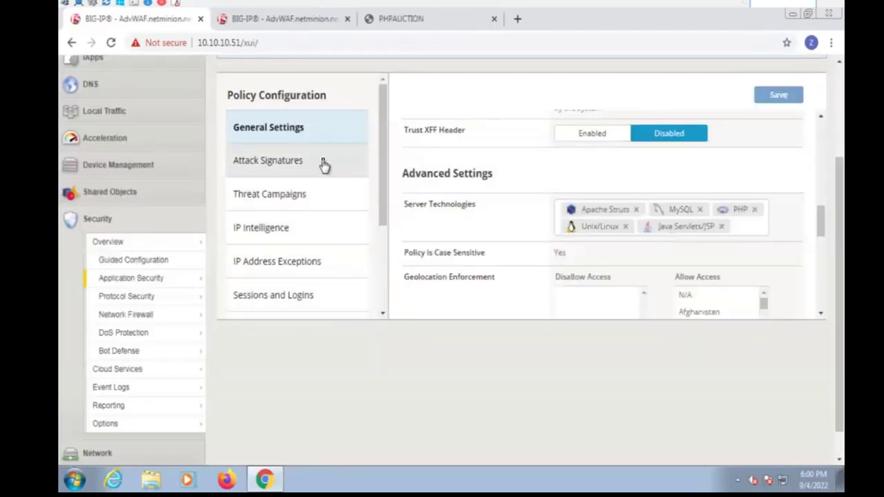
{"action": "left_click", "coordinate": [323, 162]}
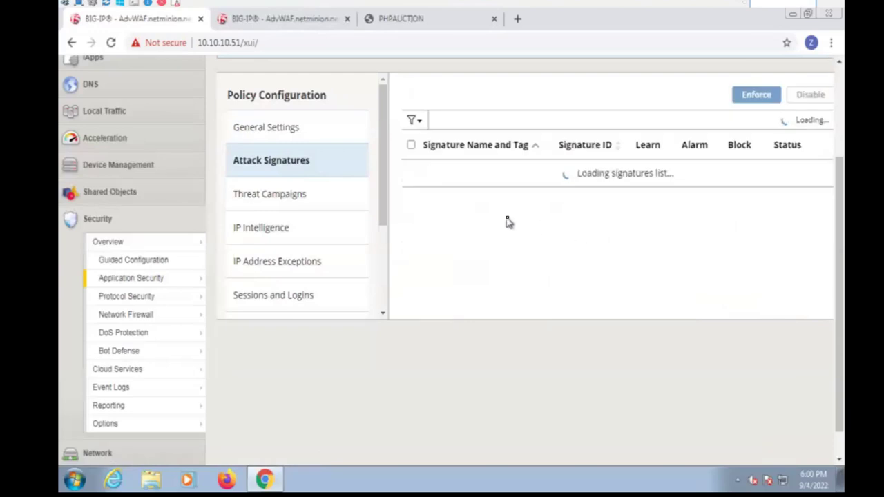
{"action": "left_click", "coordinate": [411, 145]}
{"action": "left_click", "coordinate": [758, 99]}
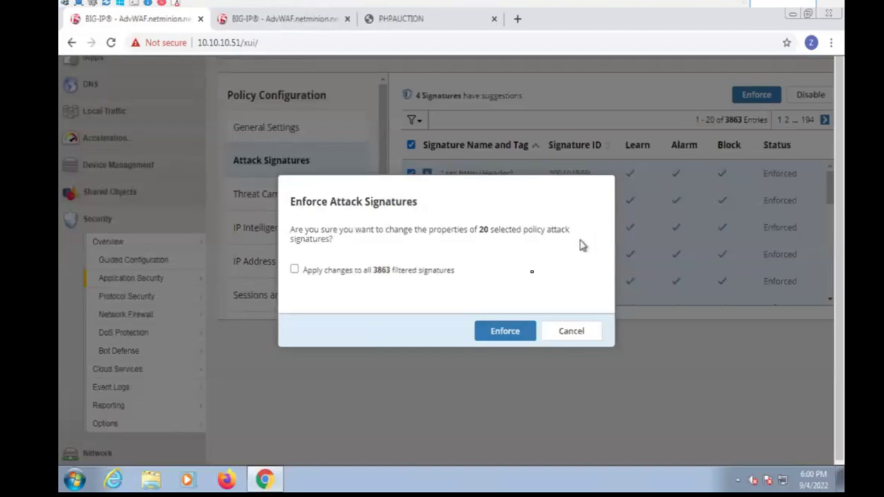
{"action": "left_click", "coordinate": [294, 271]}
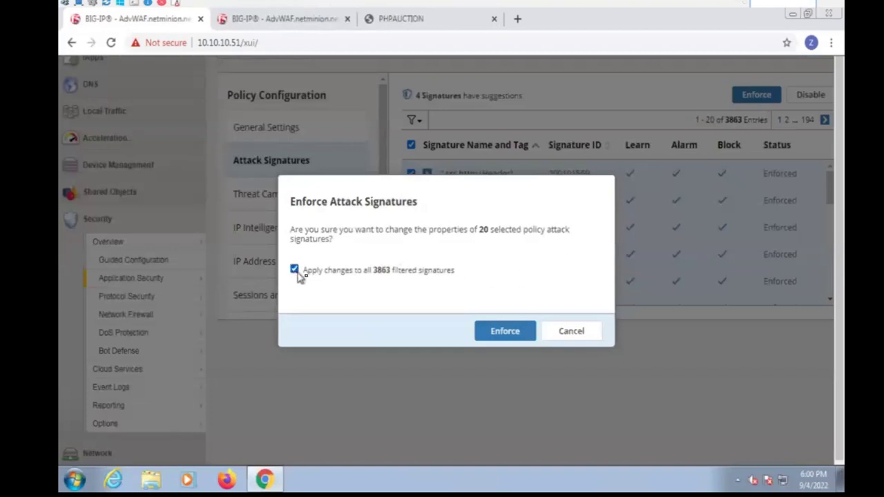
{"action": "left_click", "coordinate": [505, 335]}
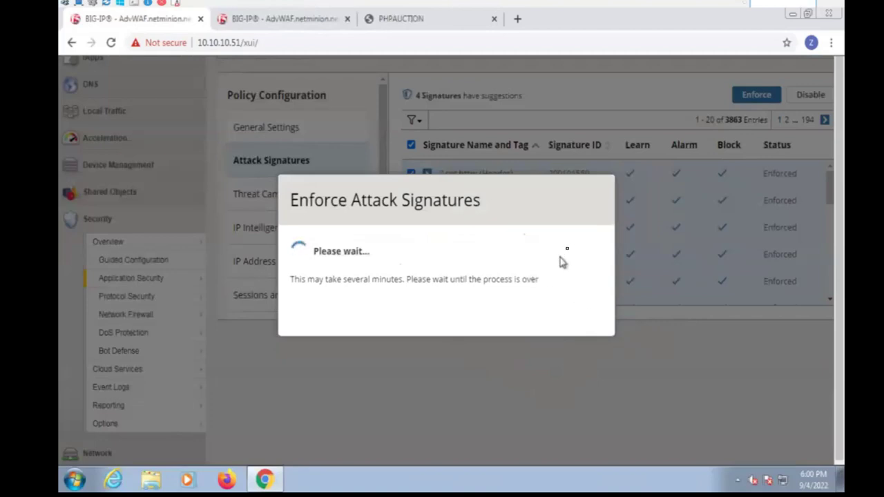
Apply the pending changes to the Demonstration_Lab policy and return to the PHP auction site
{"action": "left_click", "coordinate": [348, 19]}
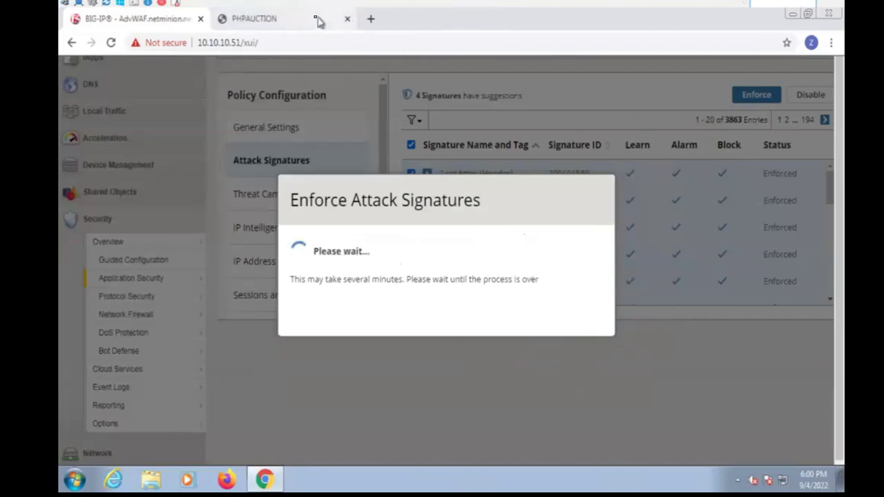
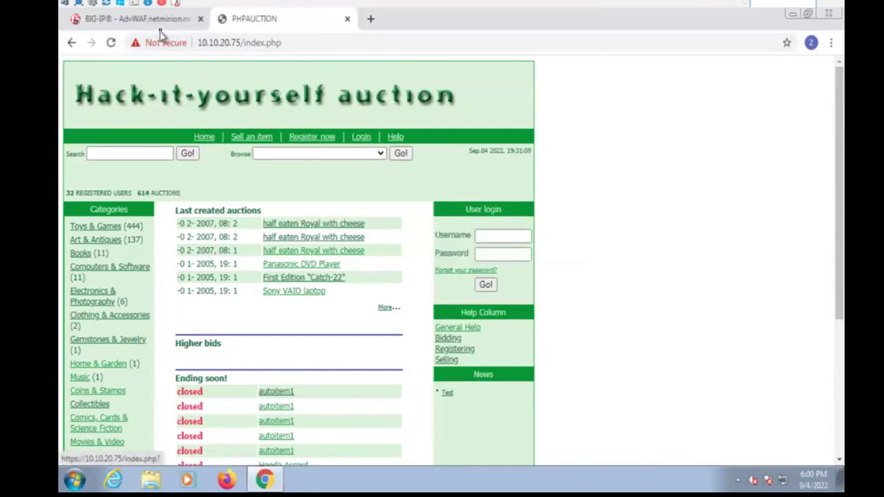
{"action": "left_click", "coordinate": [134, 20]}
{"action": "scroll", "coordinate": [540, 337], "scroll_direction": "up", "scroll_amount": 2}
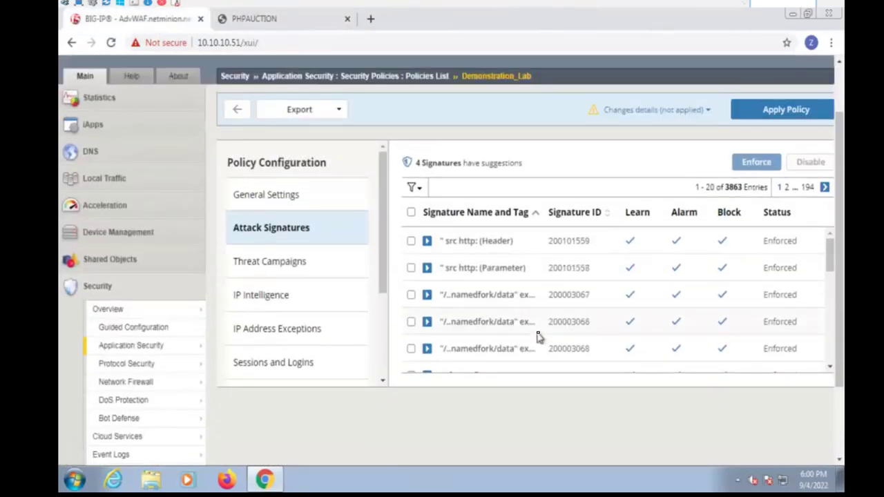
{"action": "left_click", "coordinate": [788, 110]}
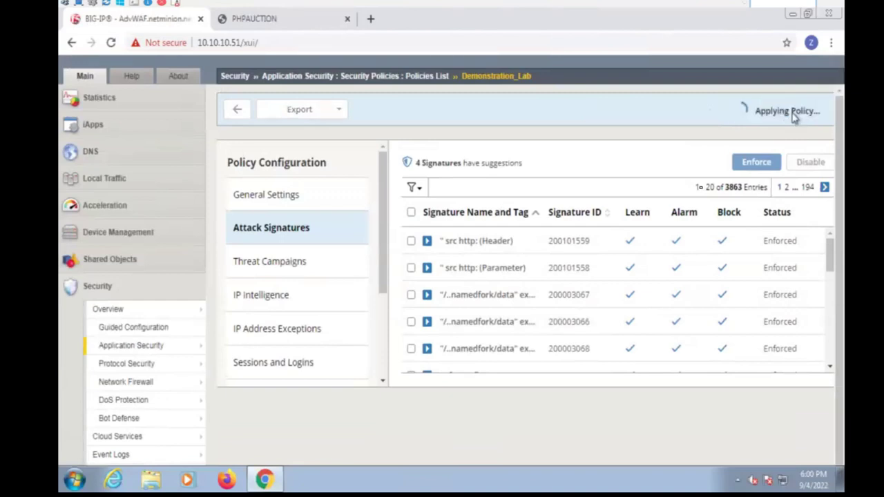
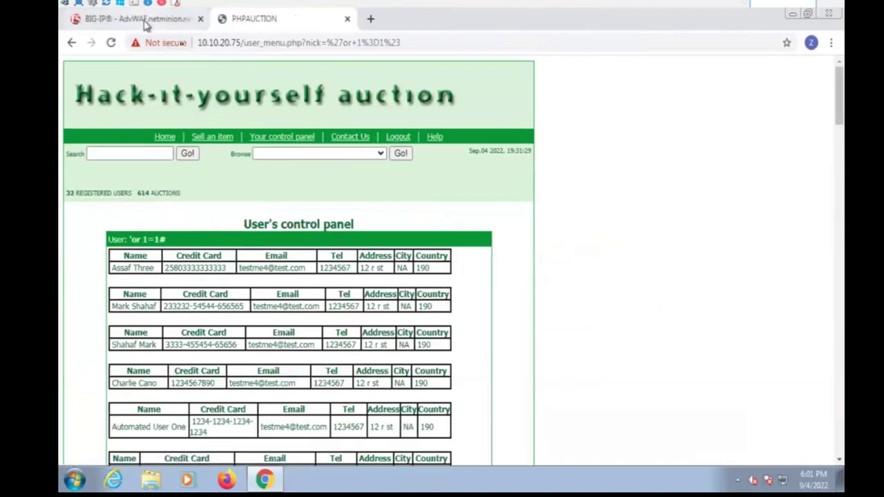
{"action": "left_click", "coordinate": [141, 19]}
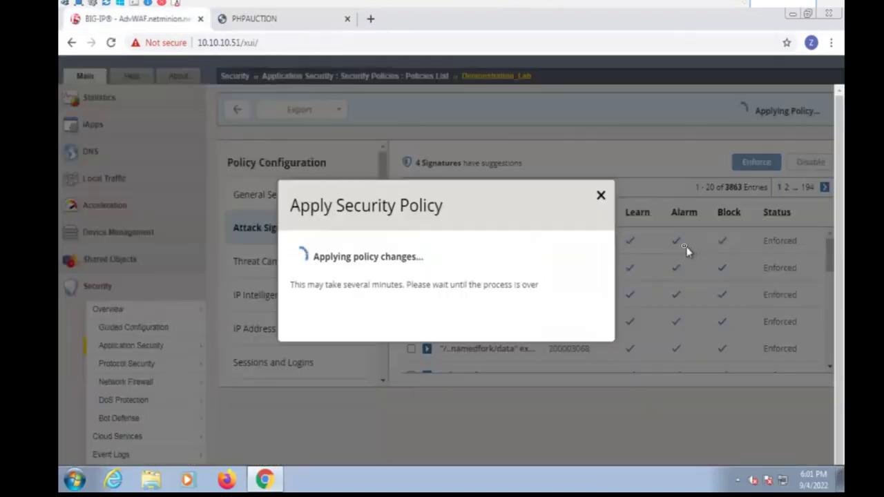
{"action": "left_click", "coordinate": [262, 18]}
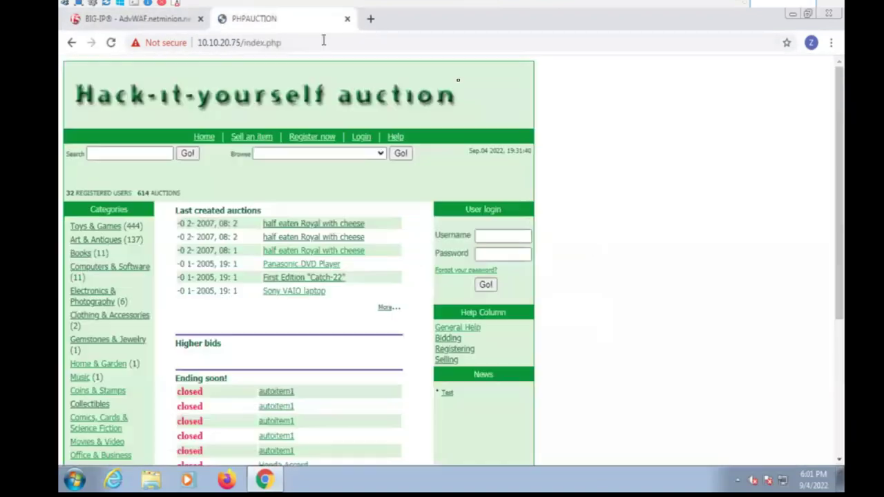
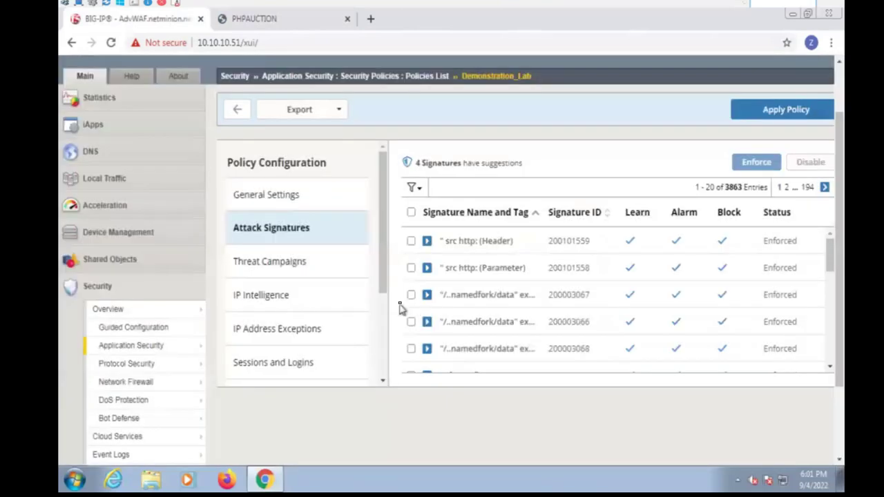
Open the properties of the VS_PHP virtual server linked to the policy in the security policies list
{"action": "left_click", "coordinate": [136, 347]}
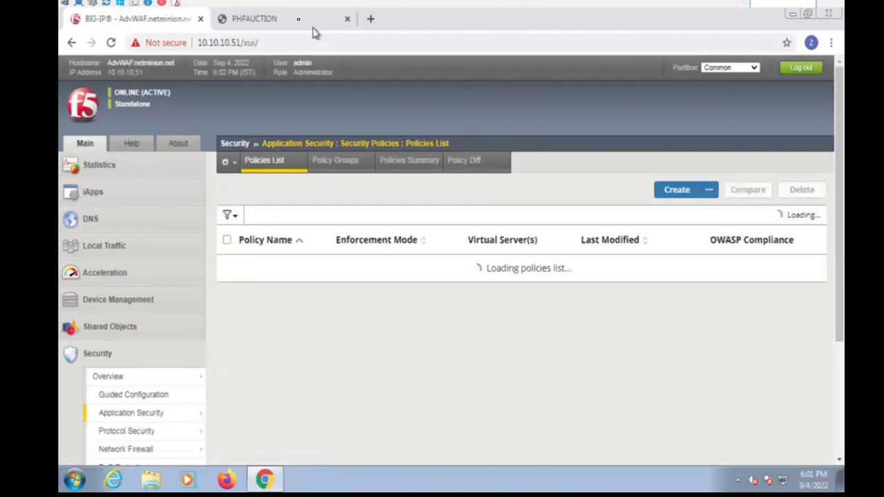
{"action": "left_click", "coordinate": [300, 21]}
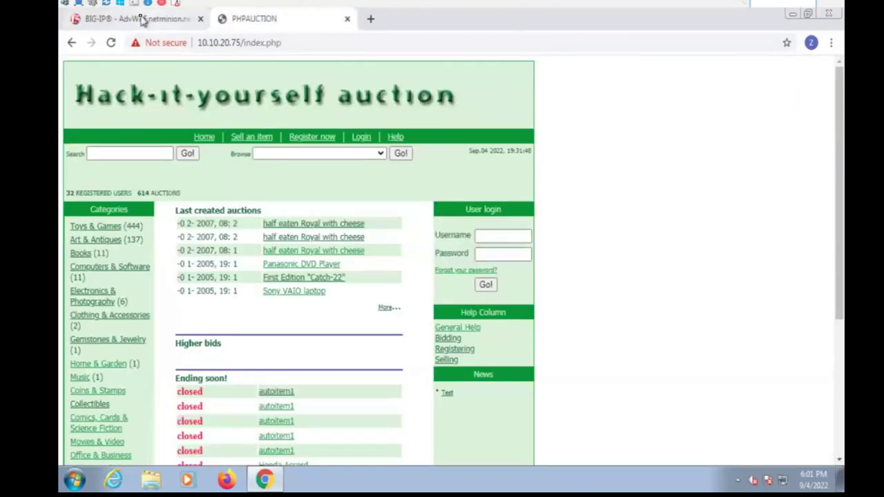
{"action": "left_click", "coordinate": [145, 20]}
{"action": "left_click", "coordinate": [489, 273]}
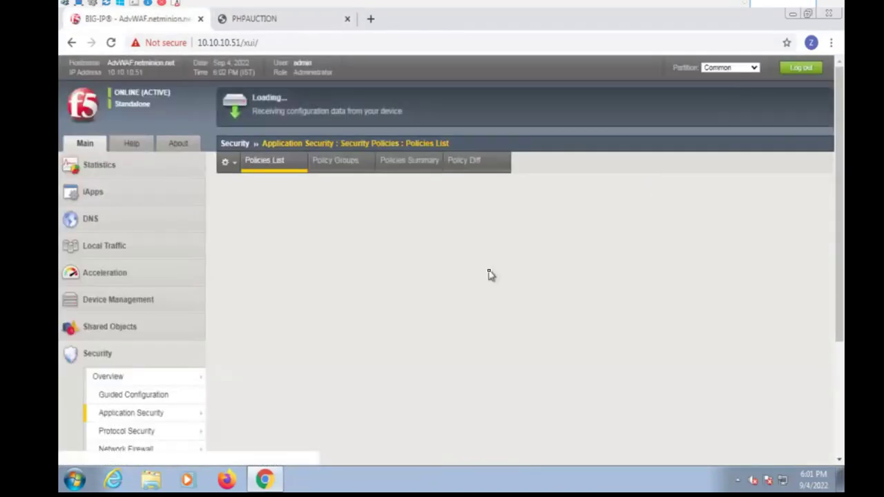
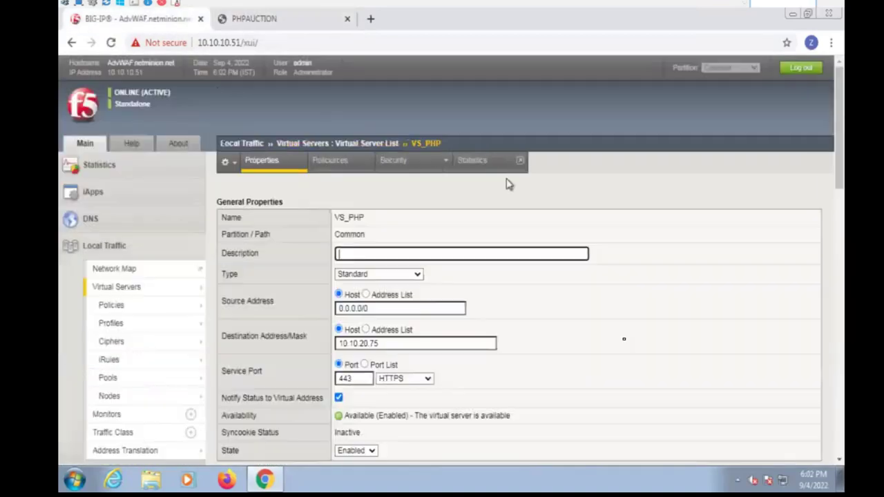
Delete the Demonstration_Lab policy from the application security policies list
{"action": "scroll", "coordinate": [434, 313], "scroll_direction": "down", "scroll_amount": 2}
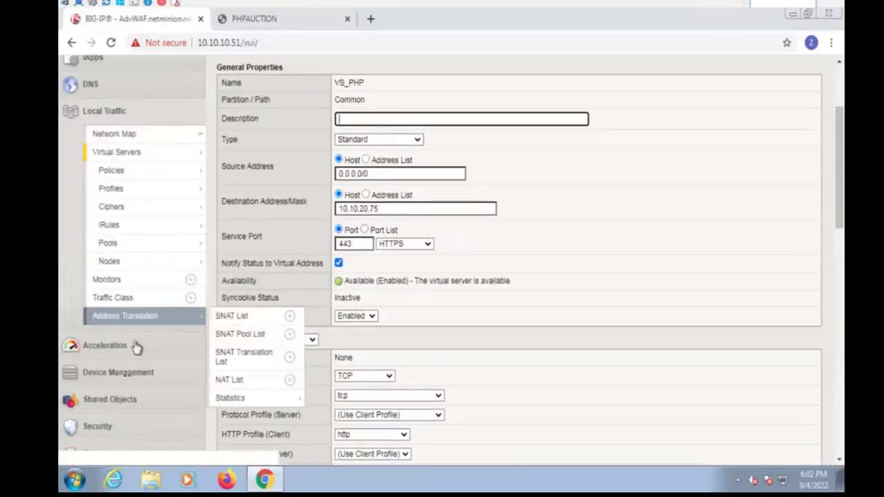
{"action": "left_click", "coordinate": [135, 428]}
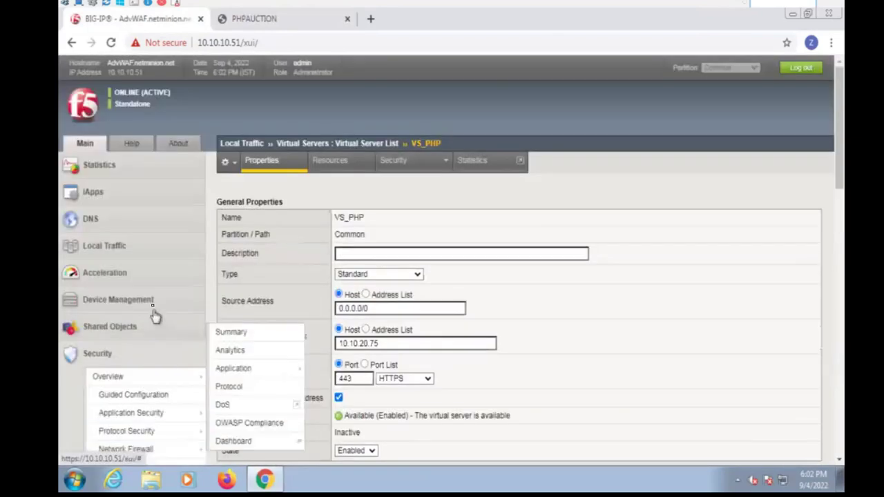
{"action": "scroll", "coordinate": [138, 419], "scroll_direction": "down", "scroll_amount": 2}
{"action": "mouse_move", "coordinate": [138, 278]}
{"action": "left_click", "coordinate": [242, 248]}
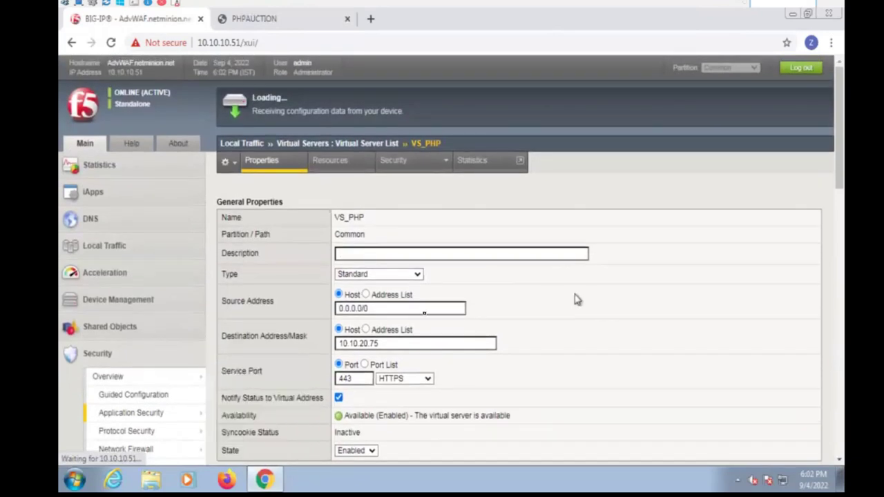
{"action": "left_click", "coordinate": [227, 270]}
{"action": "left_click", "coordinate": [801, 191]}
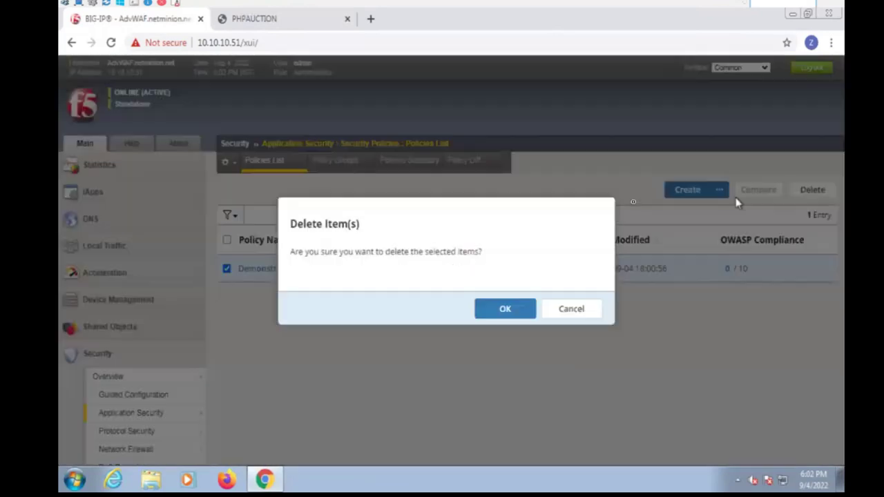
{"action": "left_click", "coordinate": [512, 304]}
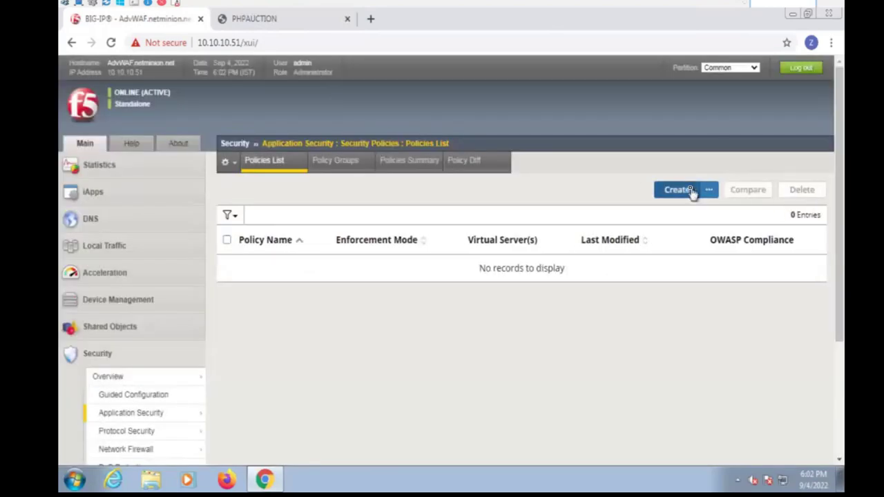
Start a new security policy named test based on the Rapid Deployment Policy template
{"action": "left_click", "coordinate": [677, 190]}
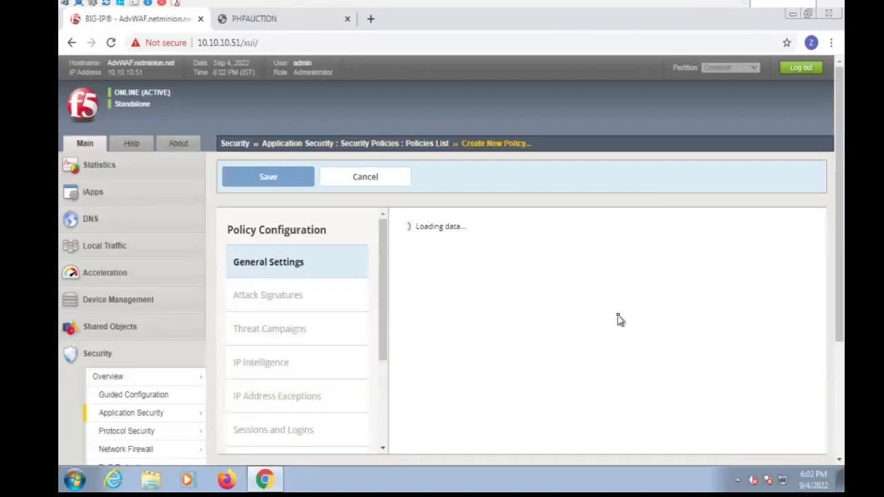
{"action": "left_click", "coordinate": [608, 260]}
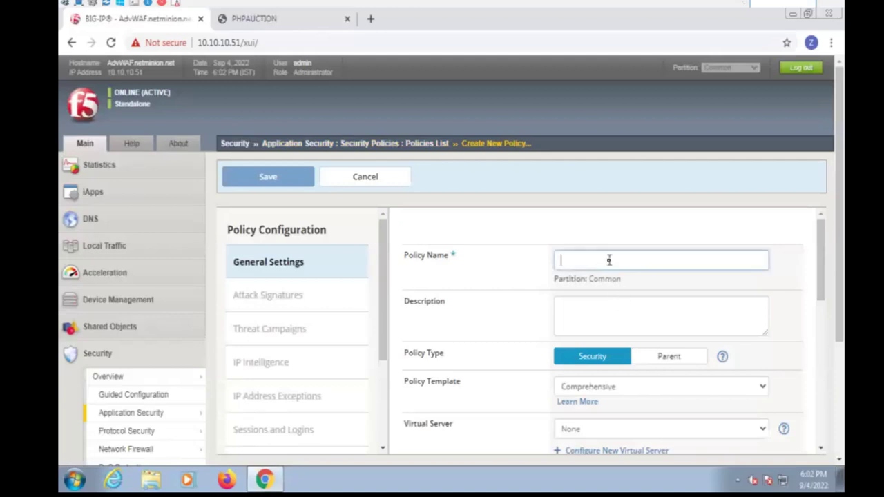
{"action": "type", "text": "tes"}
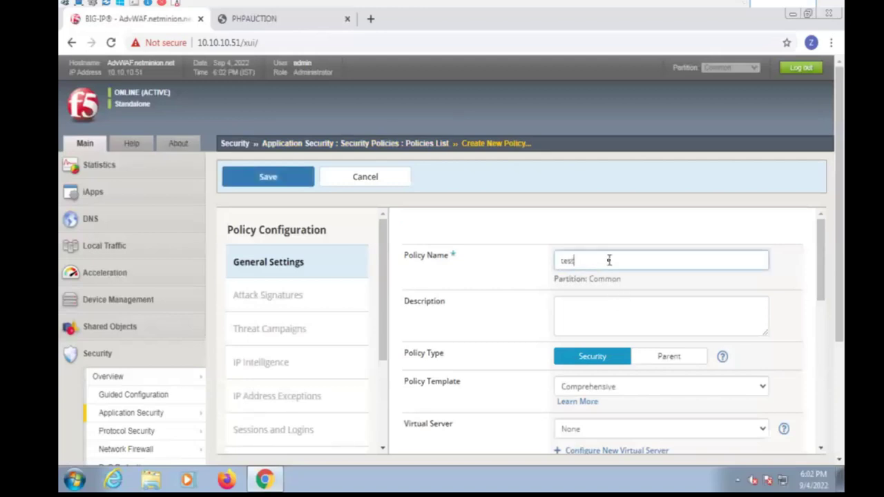
{"action": "type", "text": "t"}
{"action": "scroll", "coordinate": [608, 260], "scroll_direction": "down", "scroll_amount": 2}
{"action": "left_click", "coordinate": [617, 252]}
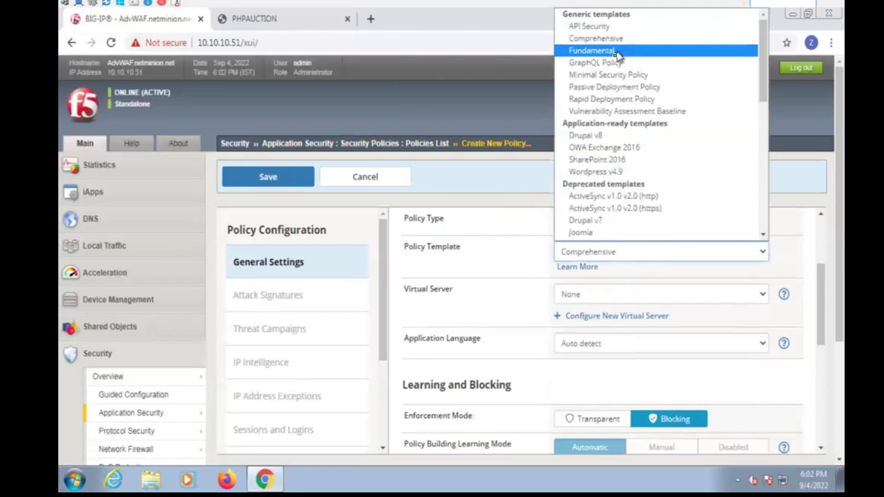
{"action": "left_click", "coordinate": [617, 99]}
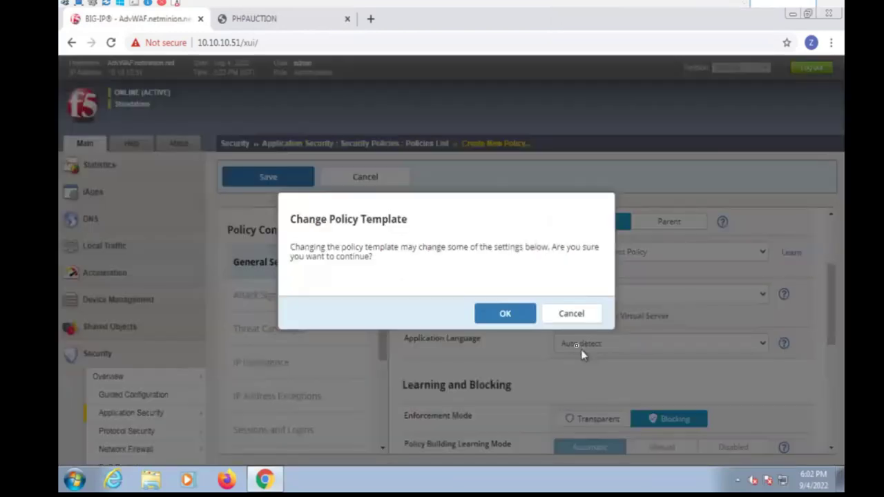
{"action": "left_click", "coordinate": [505, 314]}
Assign the VS_PHP (HTTPS) virtual server and the Log all requests logging profile to the new policy
{"action": "left_click", "coordinate": [598, 294]}
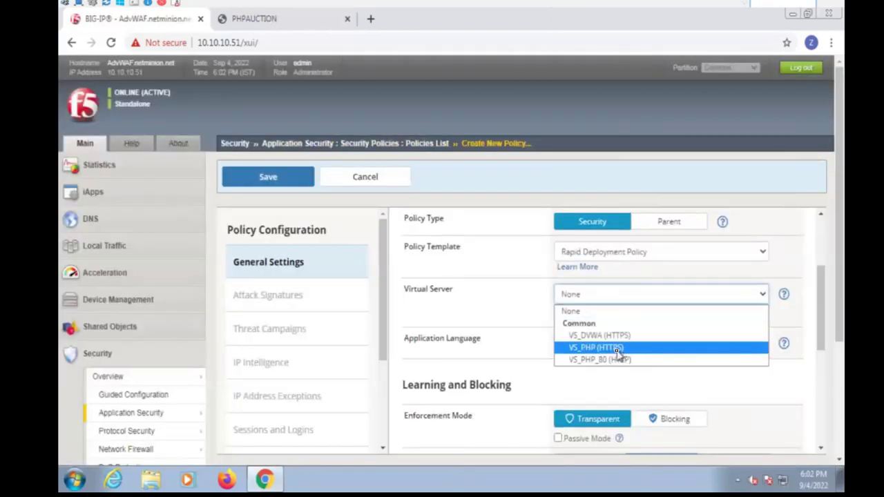
{"action": "left_click", "coordinate": [618, 353]}
{"action": "left_click", "coordinate": [608, 375]}
{"action": "left_click", "coordinate": [606, 401]}
Set the new policy's enforcement mode to Blocking and disable signature staging
{"action": "scroll", "coordinate": [607, 401], "scroll_direction": "down", "scroll_amount": 2}
{"action": "left_click", "coordinate": [665, 315]}
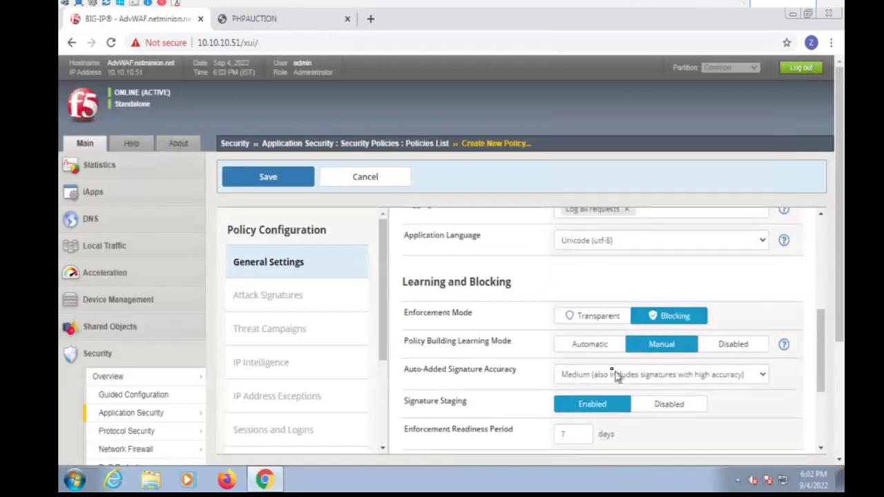
{"action": "scroll", "coordinate": [602, 361], "scroll_direction": "down", "scroll_amount": 1}
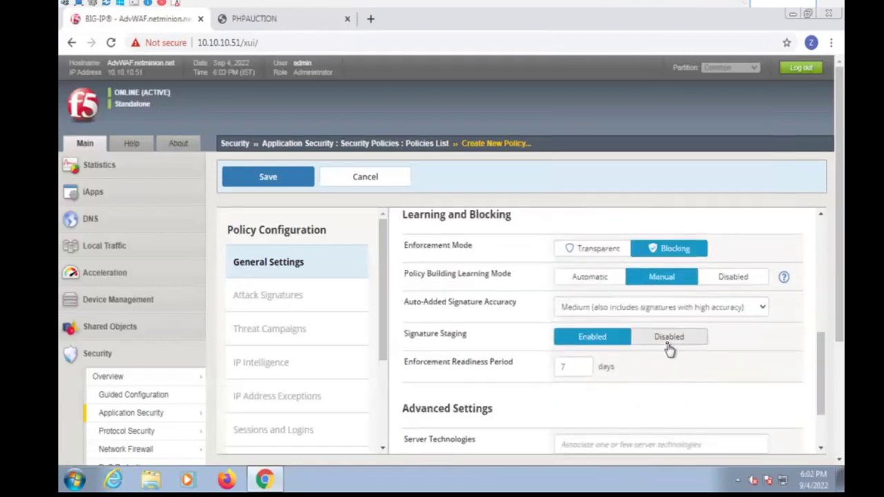
{"action": "left_click", "coordinate": [668, 338]}
Add MySQL and Apache Struts to the new policy's server technologies
{"action": "scroll", "coordinate": [665, 389], "scroll_direction": "down", "scroll_amount": 1}
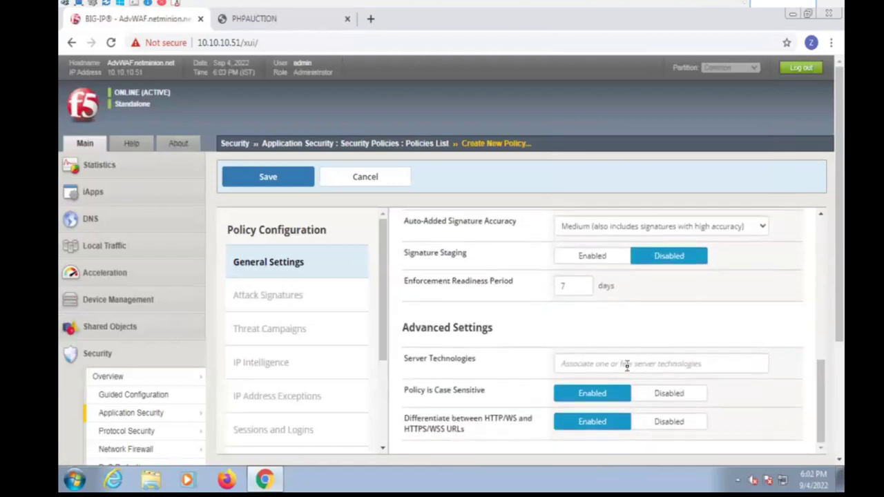
{"action": "left_click", "coordinate": [626, 366]}
{"action": "type", "text": "my"}
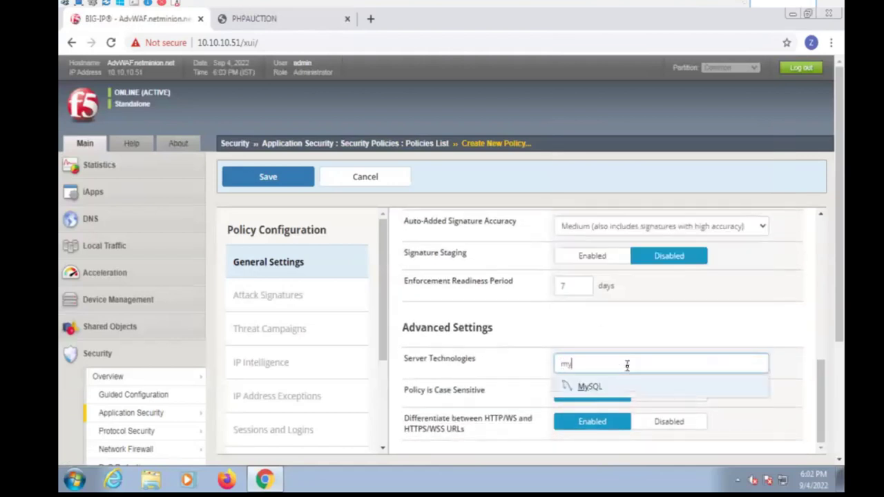
{"action": "left_click", "coordinate": [612, 387]}
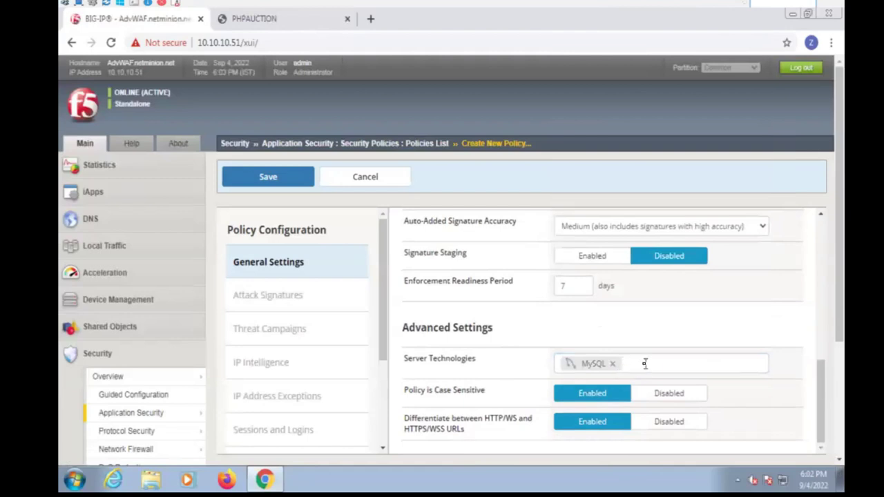
{"action": "left_click", "coordinate": [644, 365]}
{"action": "type", "text": "apach"}
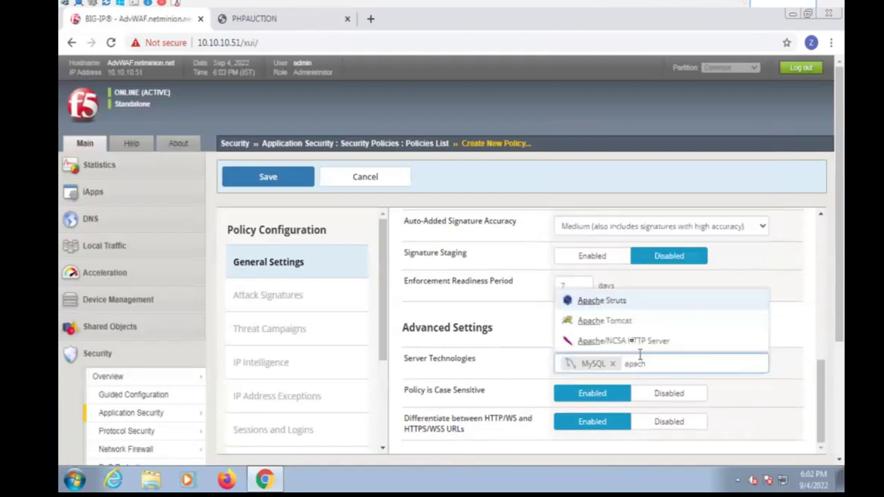
{"action": "left_click", "coordinate": [608, 302]}
Add Unix/Linux and PHP to the server technologies and save the new policy
{"action": "left_click", "coordinate": [728, 360]}
{"action": "type", "text": "linu"}
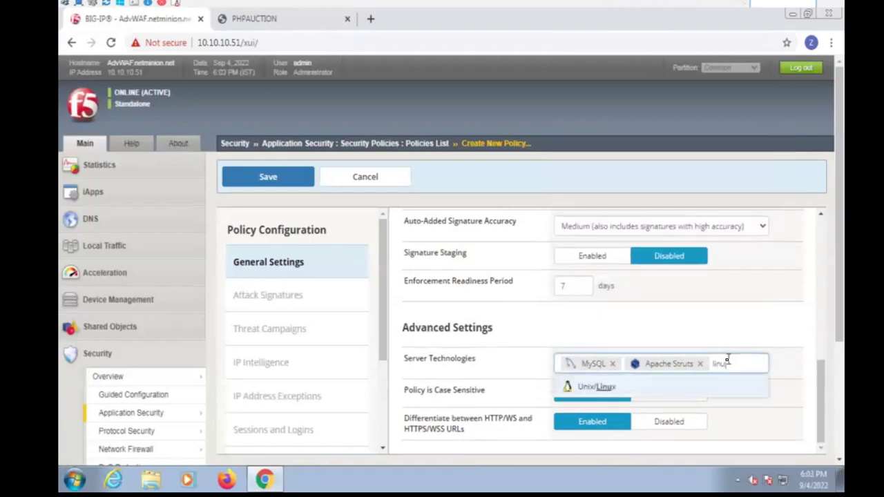
{"action": "left_click", "coordinate": [592, 389]}
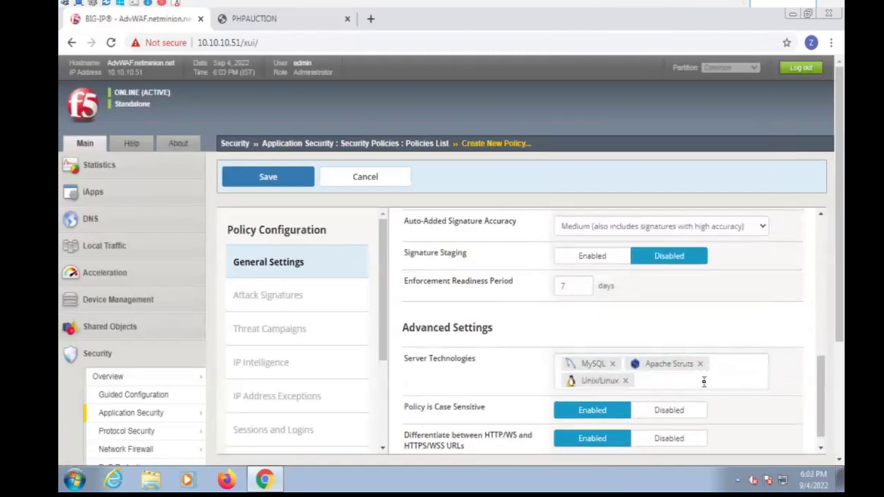
{"action": "left_click", "coordinate": [704, 382]}
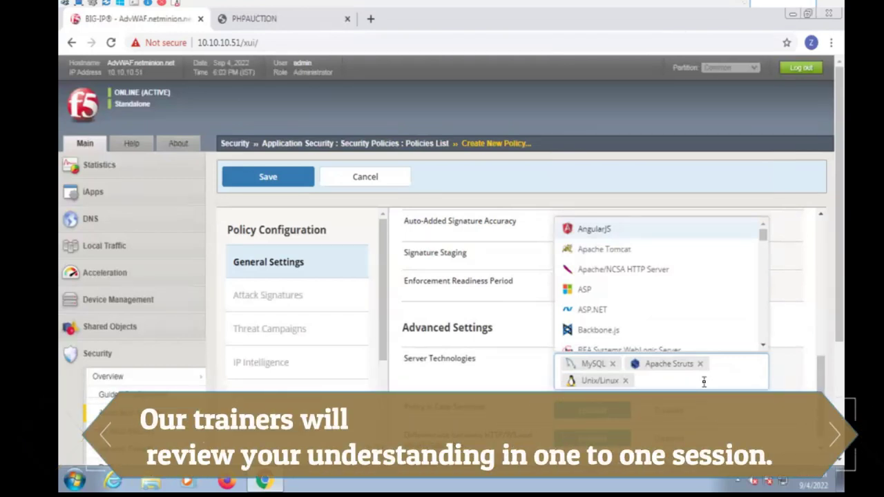
{"action": "type", "text": "php"}
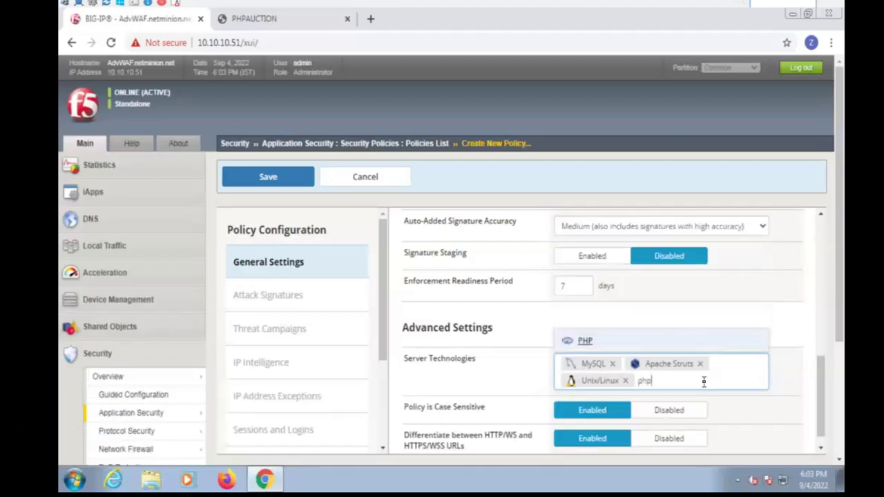
{"action": "left_click", "coordinate": [625, 349]}
{"action": "scroll", "coordinate": [626, 352], "scroll_direction": "down", "scroll_amount": 1}
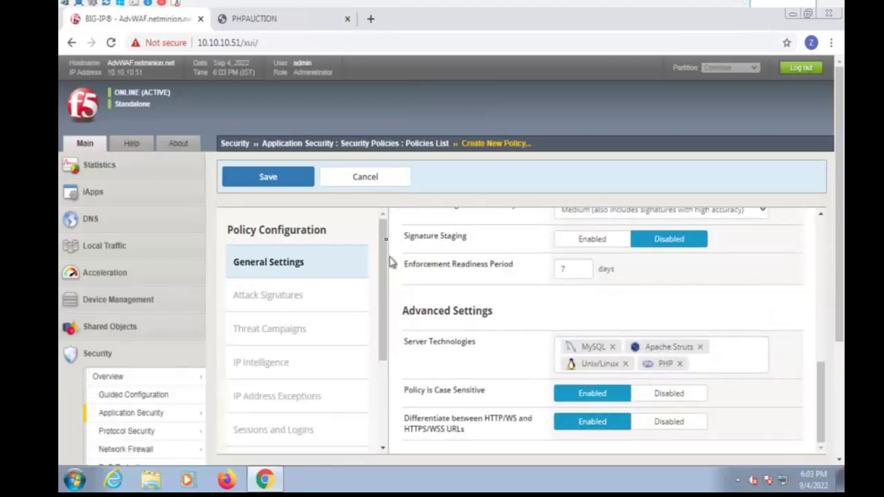
{"action": "left_click", "coordinate": [282, 181]}
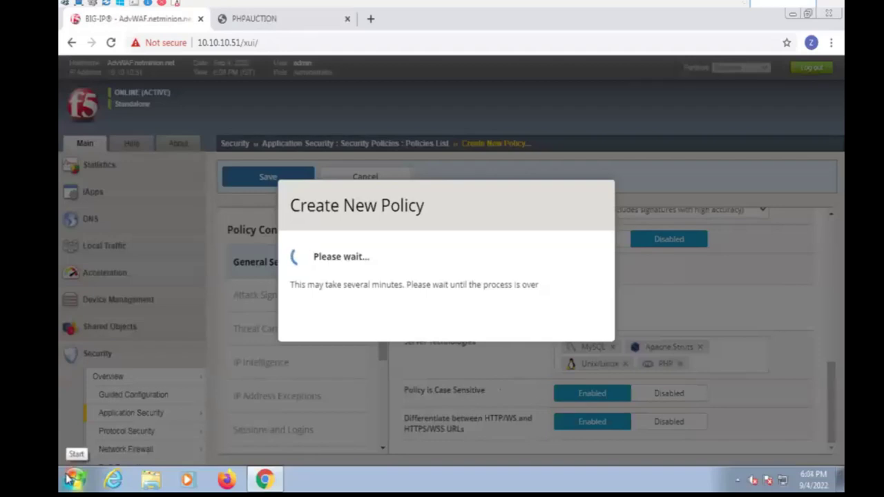
Reopen the PHPAUCTION(WAF) bookmark in a fresh tab and remove the cookies stored for 10.10.20.75
{"action": "left_click", "coordinate": [275, 24]}
{"action": "left_click", "coordinate": [348, 18]}
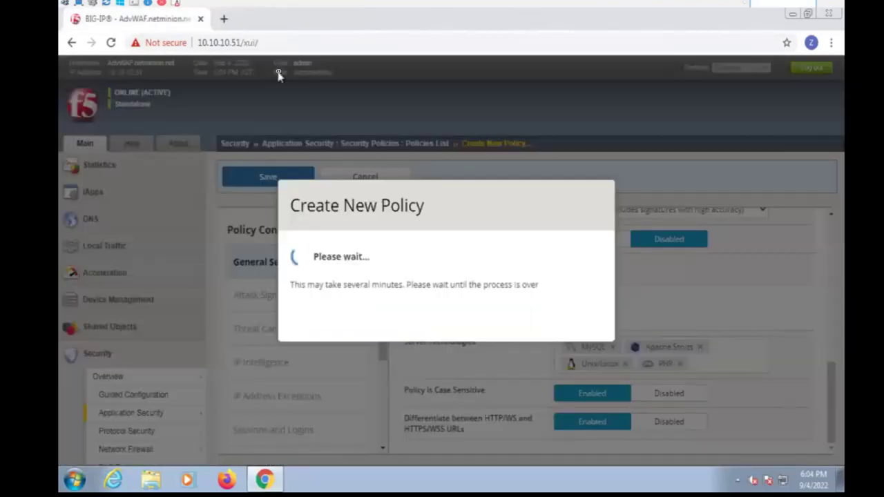
{"action": "left_click", "coordinate": [224, 19]}
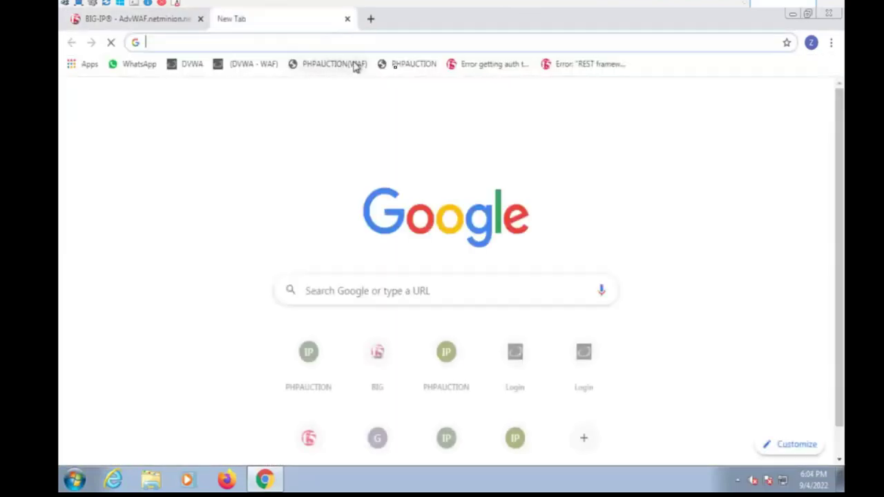
{"action": "left_click", "coordinate": [349, 65]}
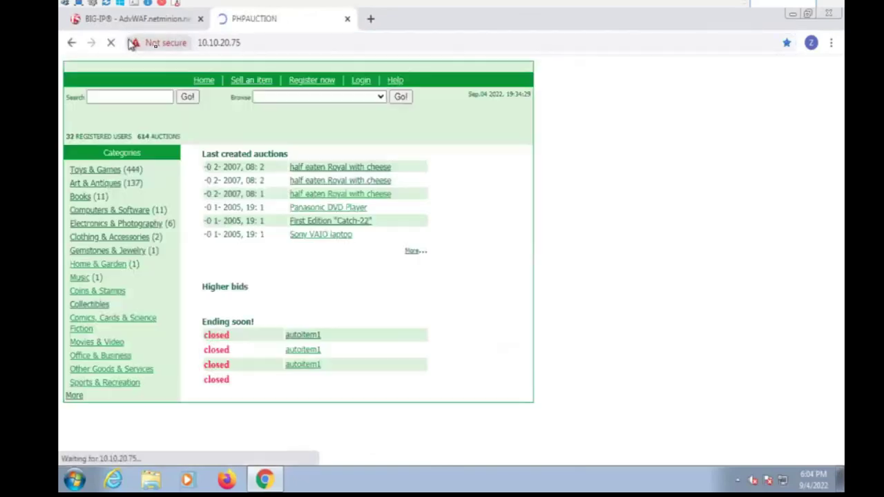
{"action": "left_click", "coordinate": [164, 42]}
{"action": "left_click", "coordinate": [181, 247]}
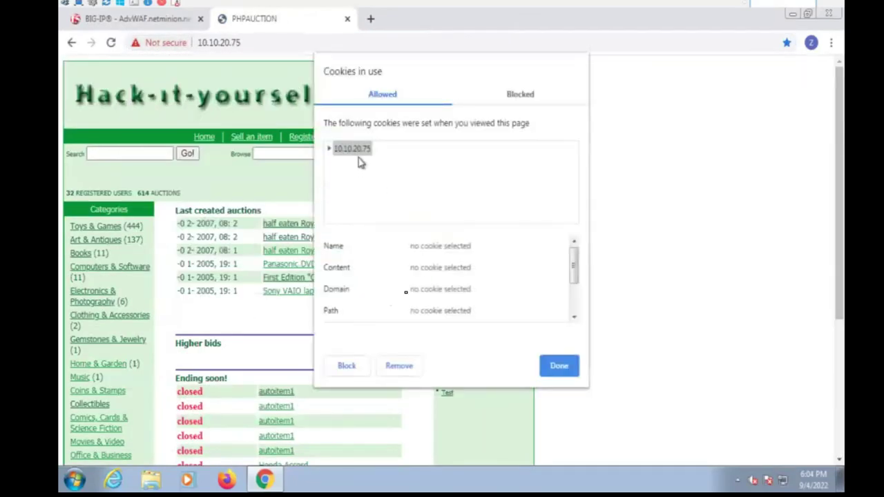
{"action": "left_click", "coordinate": [402, 367]}
{"action": "left_click", "coordinate": [560, 366]}
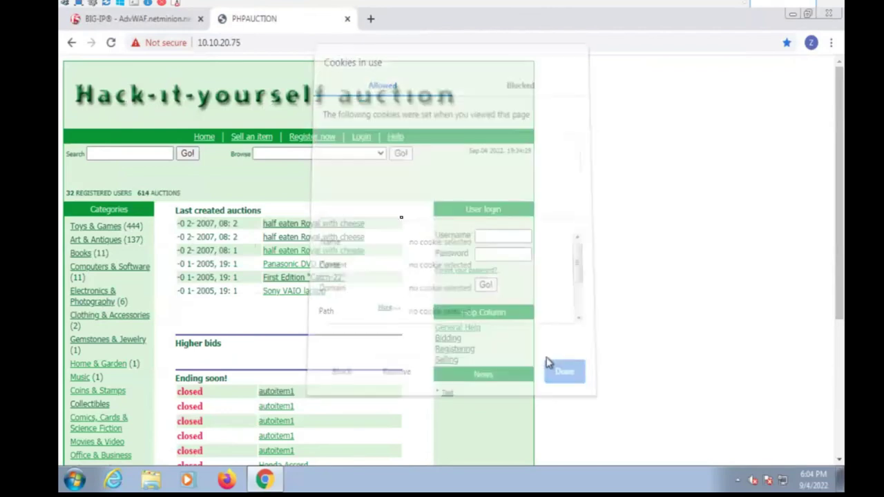
Load the PHPAUCTION(WAF) site again in a new tab and check the progress of the policy creation
{"action": "left_click", "coordinate": [347, 19]}
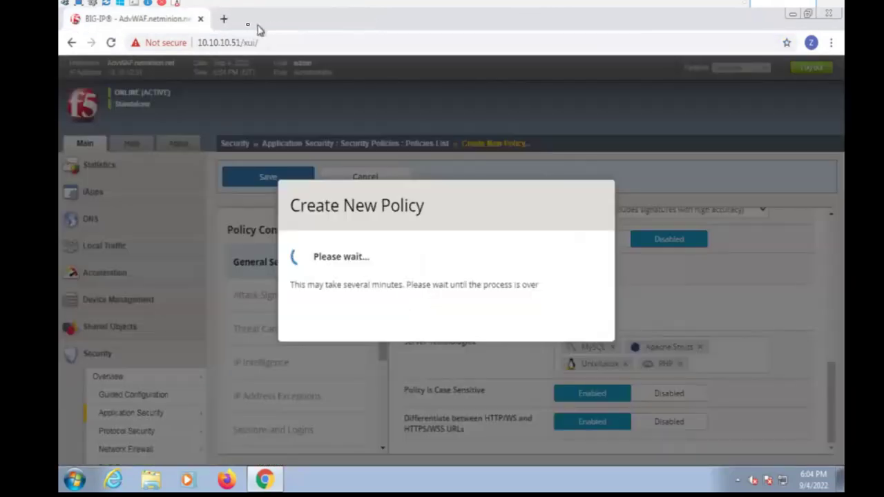
{"action": "left_click", "coordinate": [230, 21]}
{"action": "left_click", "coordinate": [369, 64]}
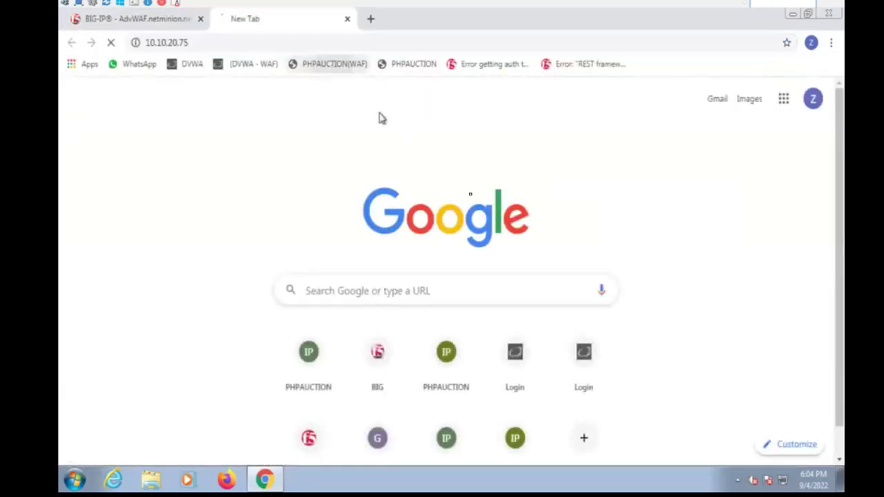
{"action": "left_click", "coordinate": [157, 20]}
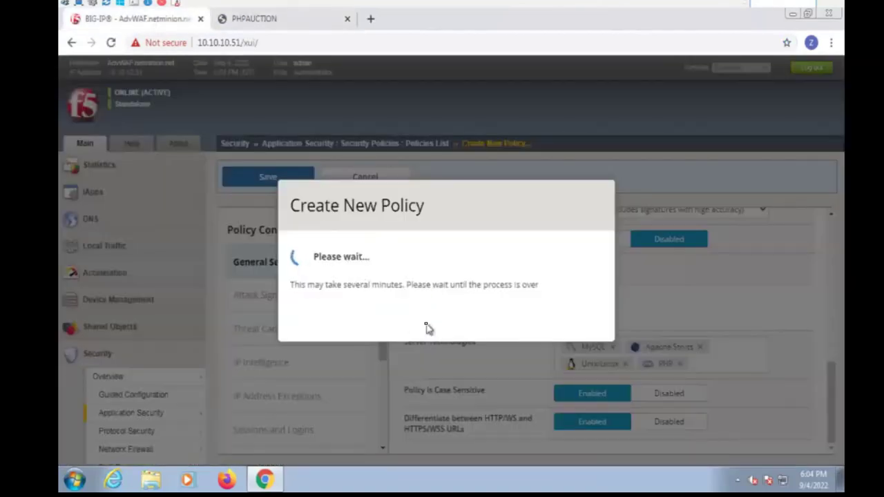
{"action": "left_click", "coordinate": [292, 22]}
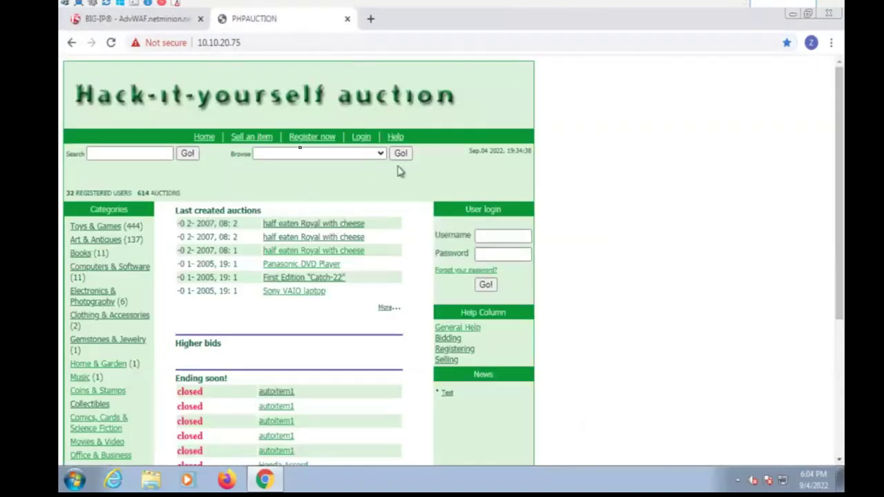
{"action": "left_click", "coordinate": [165, 21]}
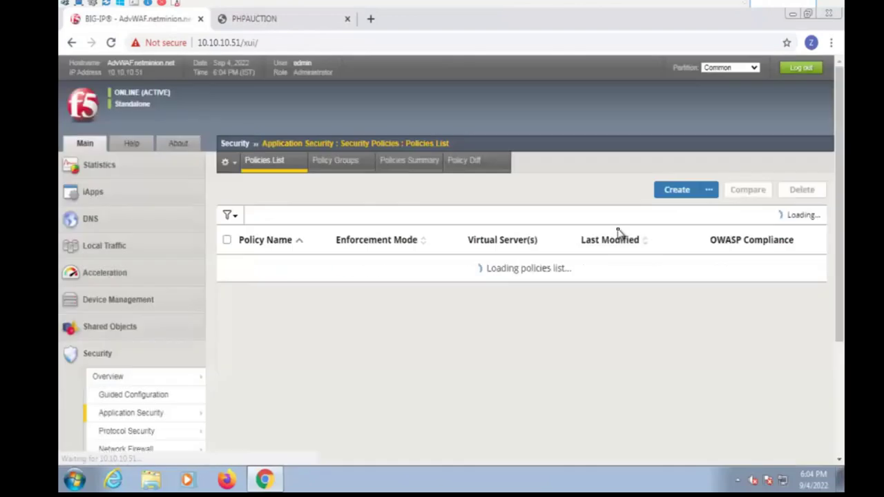
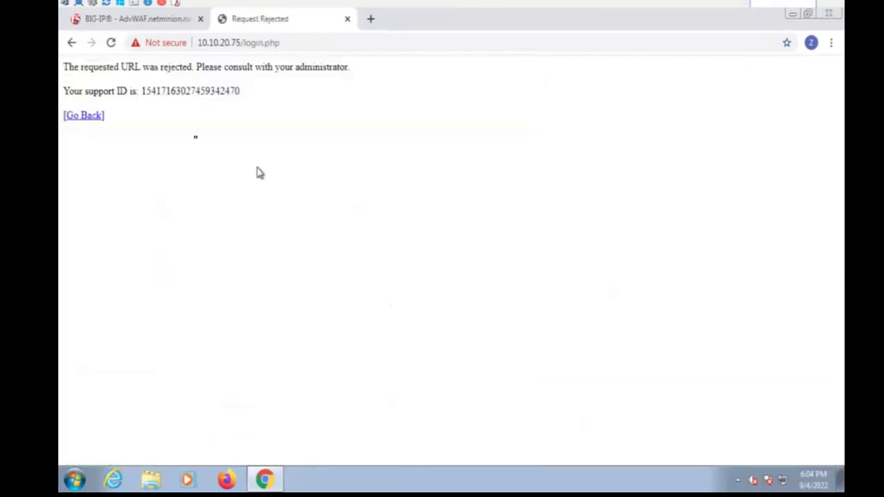
Copy the support ID from the rejected login request page
{"action": "double_click", "coordinate": [171, 91]}
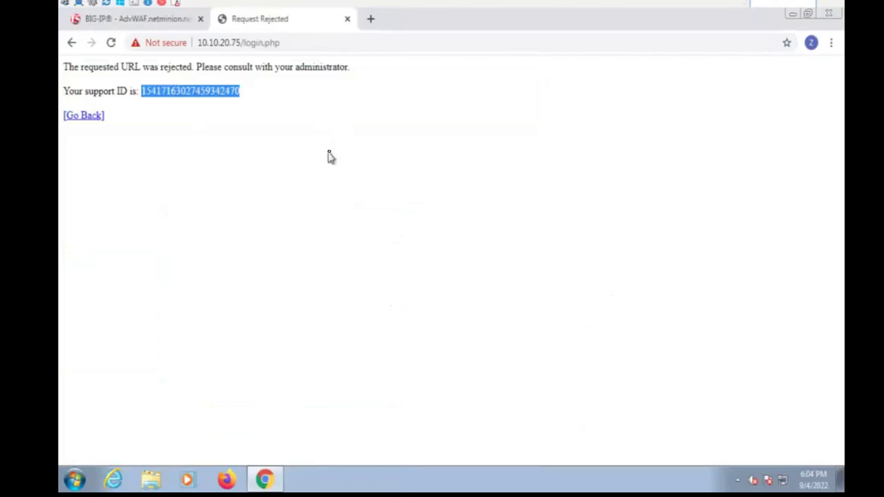
{"action": "left_click", "coordinate": [143, 91]}
{"action": "left_click_drag", "start_coordinate": [143, 91], "coordinate": [270, 95]}
{"action": "triple_click", "coordinate": [173, 92]}
{"action": "left_click", "coordinate": [146, 94]}
{"action": "left_click_drag", "start_coordinate": [141, 91], "coordinate": [194, 97]}
{"action": "left_click", "coordinate": [195, 98]}
{"action": "left_click_drag", "start_coordinate": [256, 92], "coordinate": [140, 96]}
{"action": "right_click", "coordinate": [156, 91]}
{"action": "left_click", "coordinate": [173, 98]}
Switch to the BIG-IP console and open the application request event logs
{"action": "left_click", "coordinate": [135, 19]}
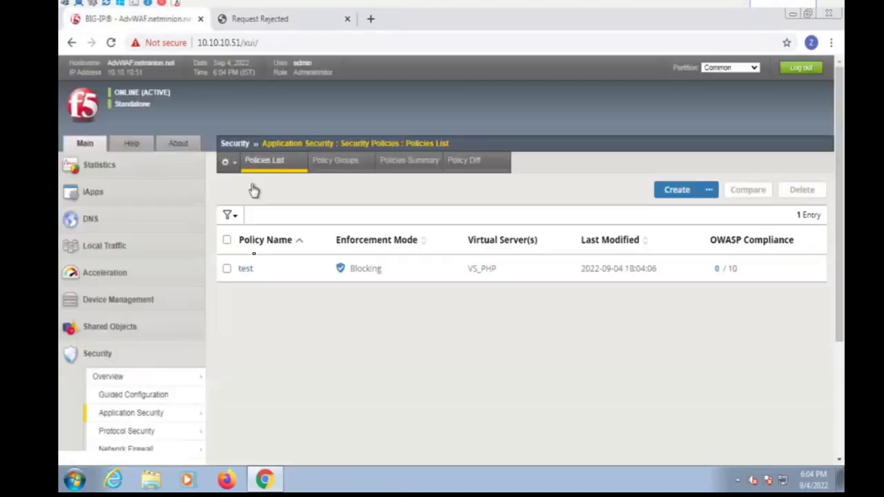
{"action": "scroll", "coordinate": [152, 318], "scroll_direction": "down", "scroll_amount": 3}
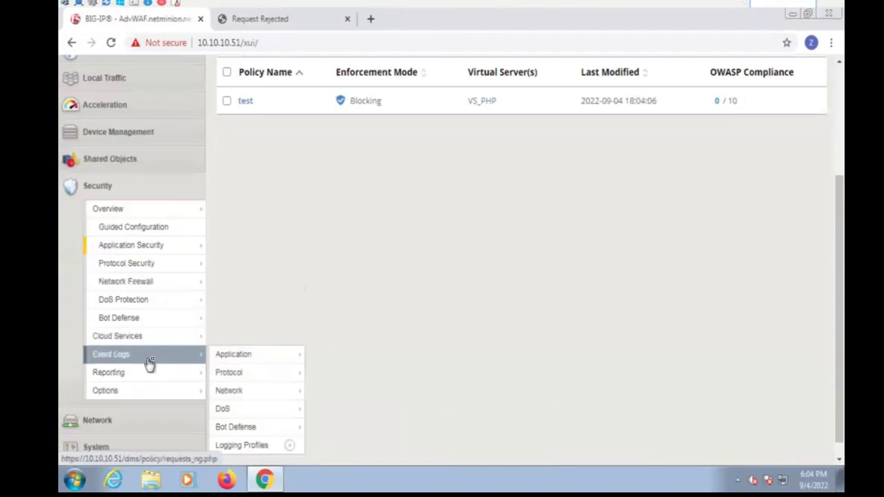
{"action": "left_click", "coordinate": [150, 364]}
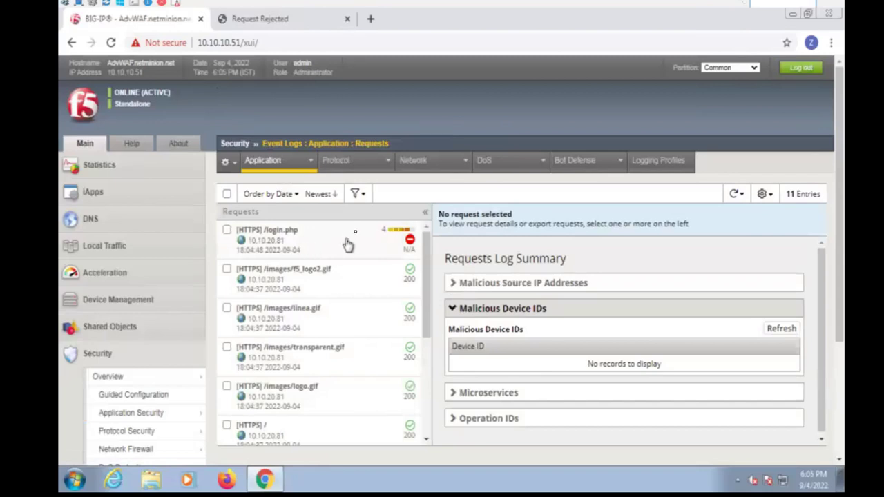
Filter the request log by the copied support ID
{"action": "left_click", "coordinate": [365, 197]}
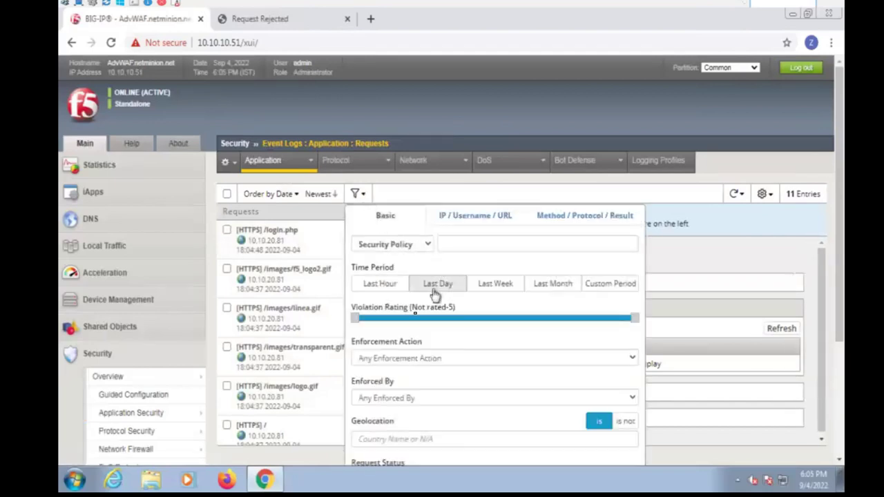
{"action": "scroll", "coordinate": [438, 331], "scroll_direction": "down", "scroll_amount": 2}
{"action": "left_click", "coordinate": [398, 384]}
{"action": "key", "text": "ctrl+v"}
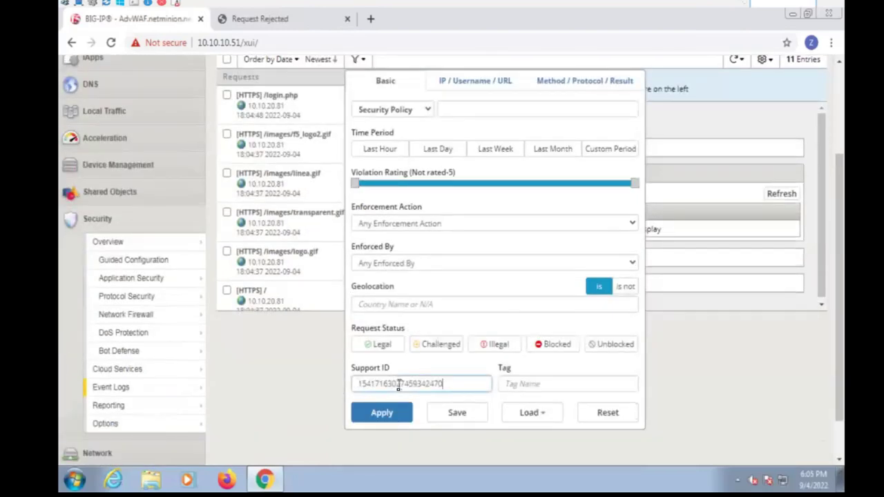
{"action": "left_click", "coordinate": [382, 413]}
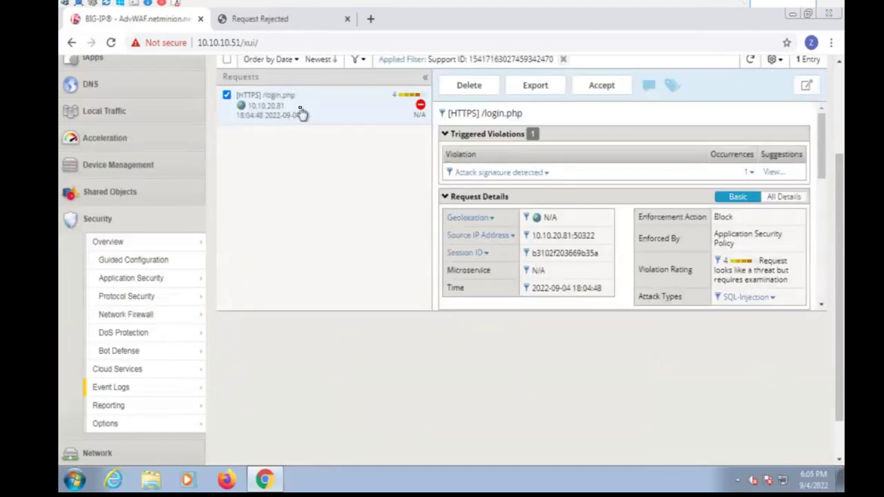
Open the rejected login.php request in its own tab and examine the attack signature's detected keyword, parameter details and attack type
{"action": "left_click", "coordinate": [808, 87]}
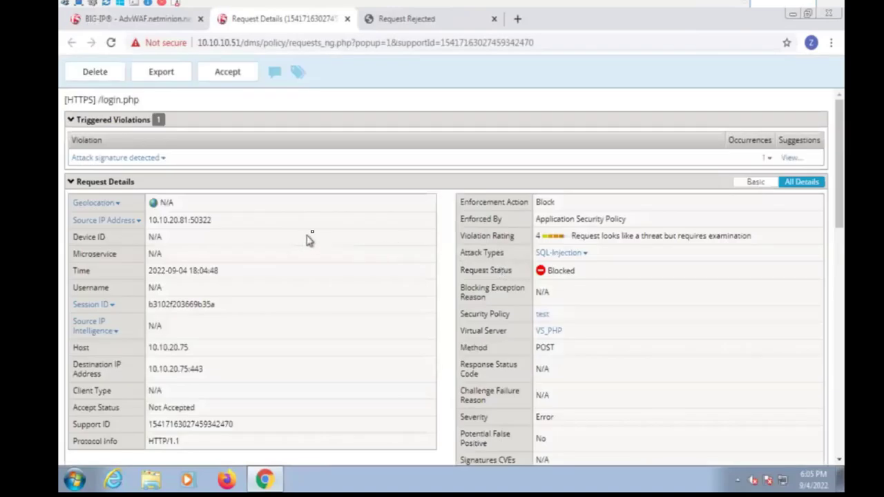
{"action": "left_click", "coordinate": [769, 160]}
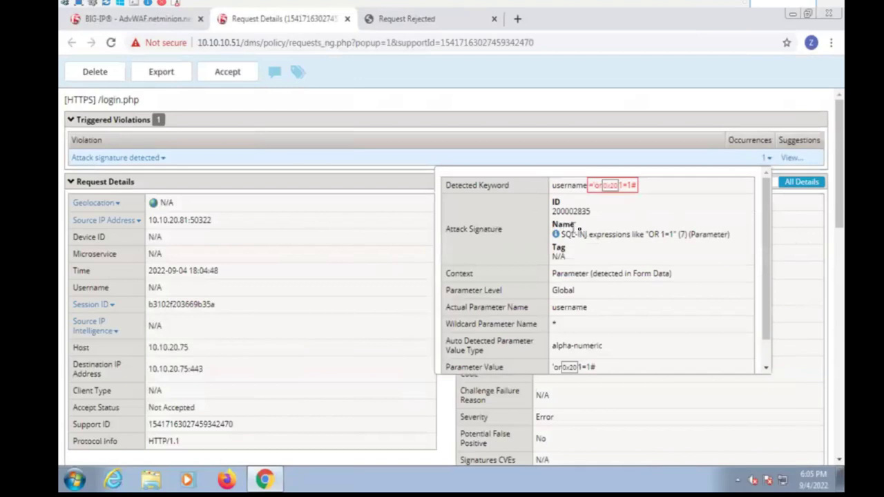
{"action": "left_click_drag", "start_coordinate": [634, 186], "coordinate": [550, 187]}
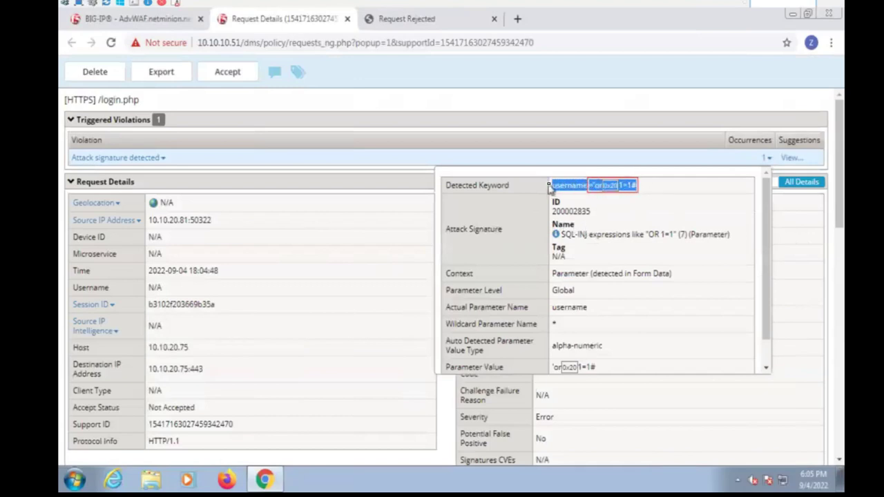
{"action": "double_click", "coordinate": [561, 185]}
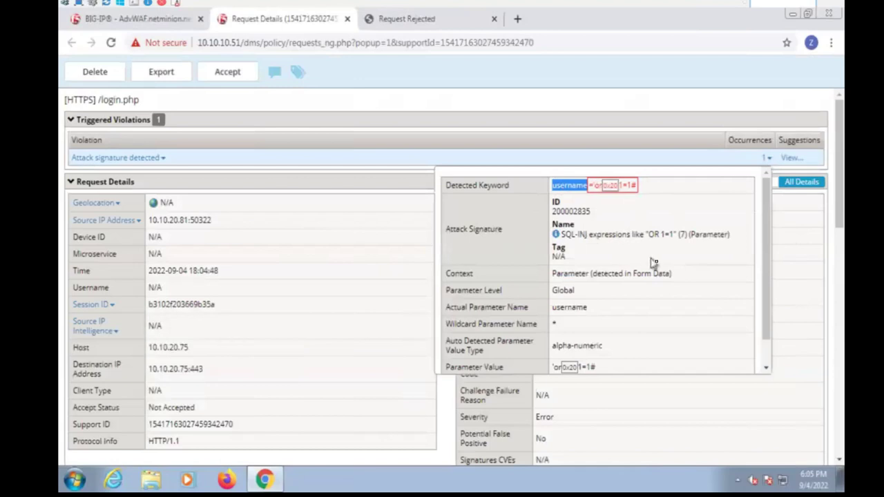
{"action": "scroll", "coordinate": [676, 271], "scroll_direction": "down", "scroll_amount": 1}
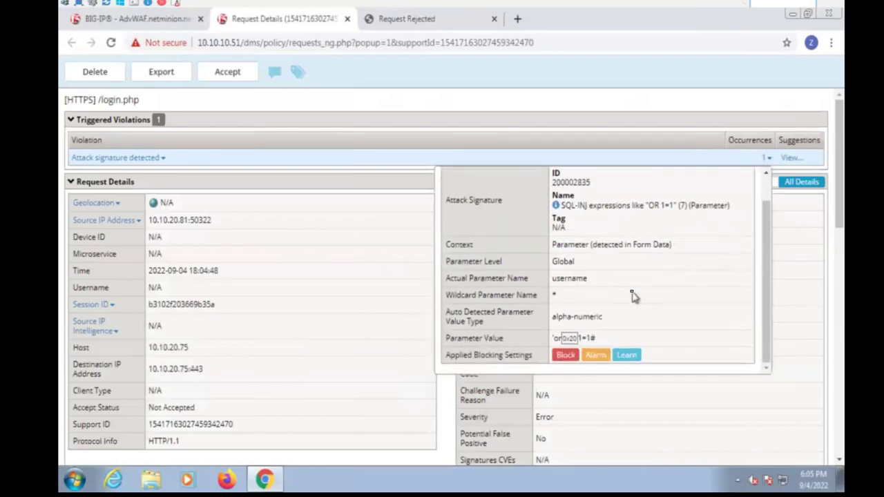
{"action": "left_click_drag", "start_coordinate": [595, 257], "coordinate": [477, 253]}
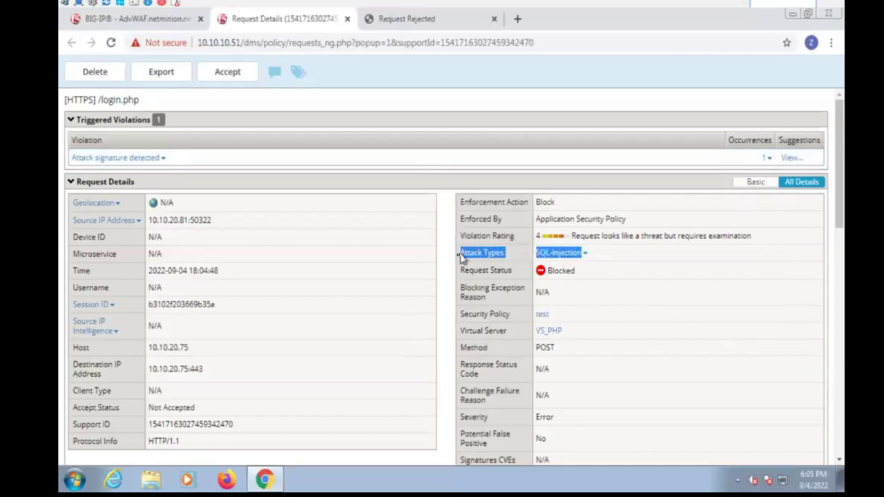
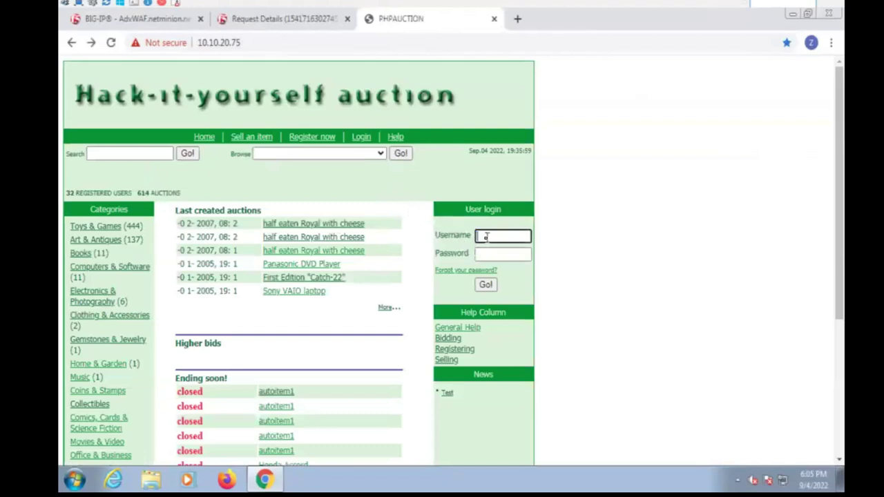
{"action": "left_click", "coordinate": [605, 207]}
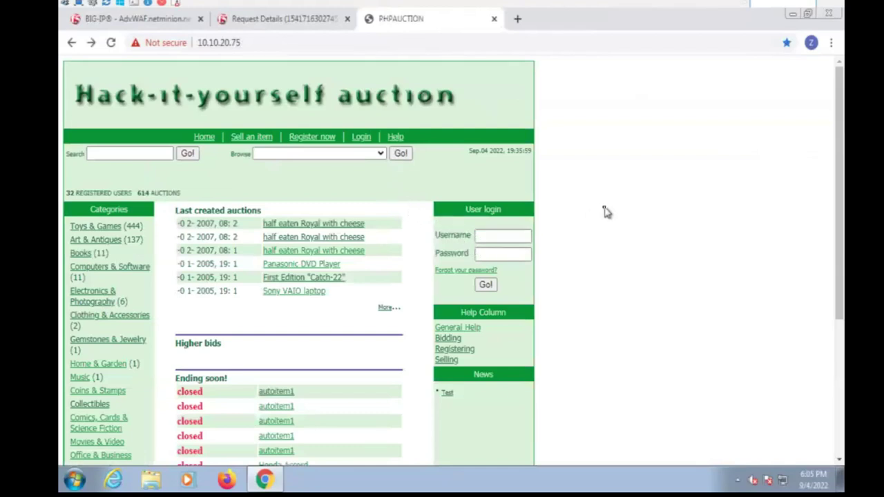
{"action": "left_click", "coordinate": [360, 138]}
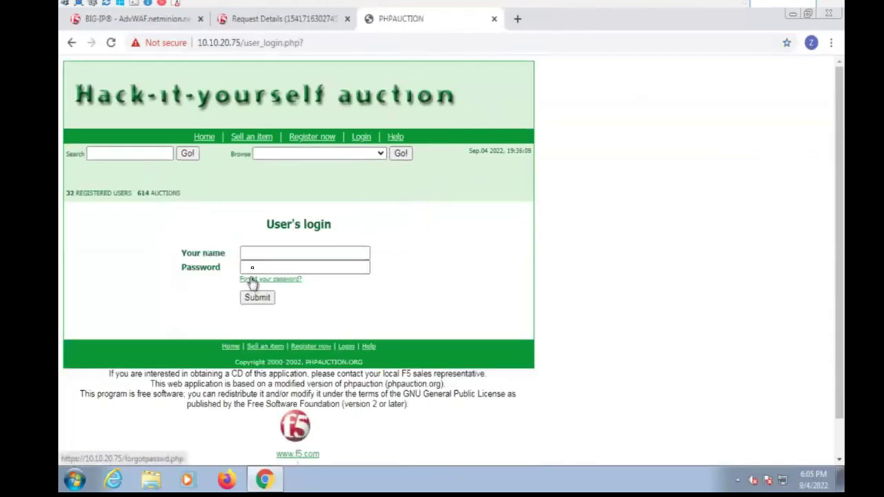
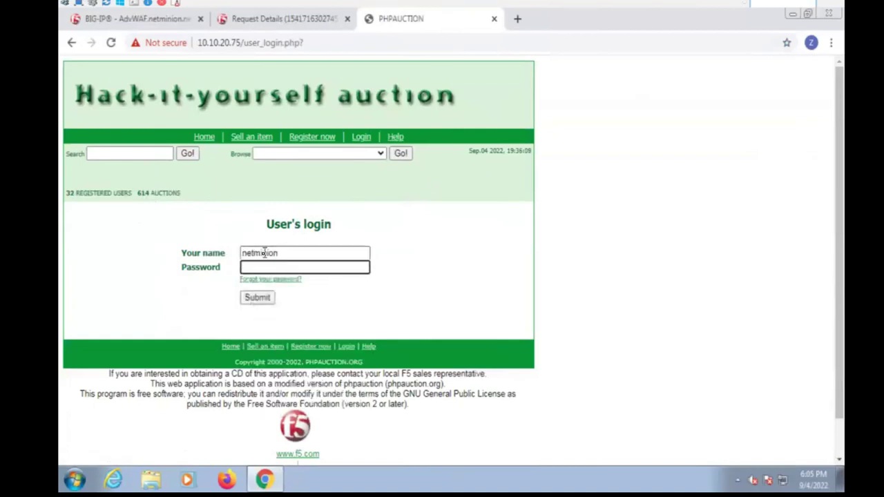
{"action": "double_click", "coordinate": [332, 252]}
{"action": "left_click", "coordinate": [438, 247]}
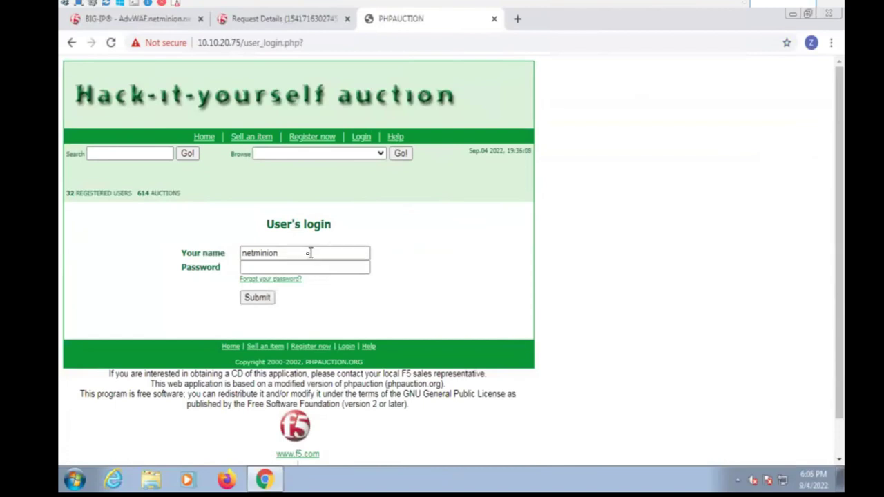
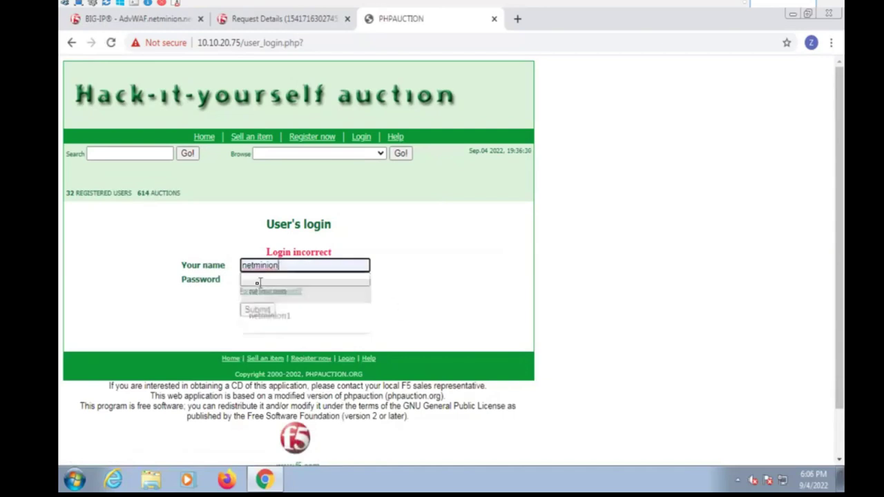
{"action": "left_click", "coordinate": [263, 281]}
{"action": "type", "text": "••••••••"}
{"action": "left_click", "coordinate": [257, 309]}
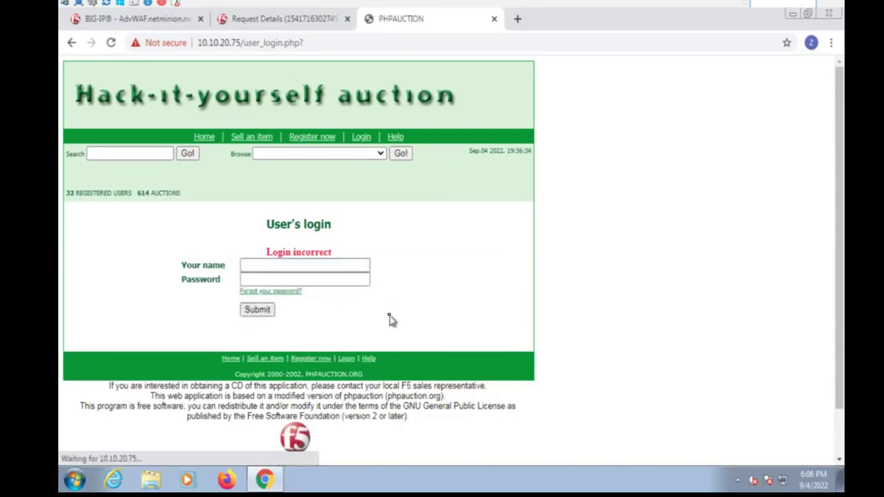
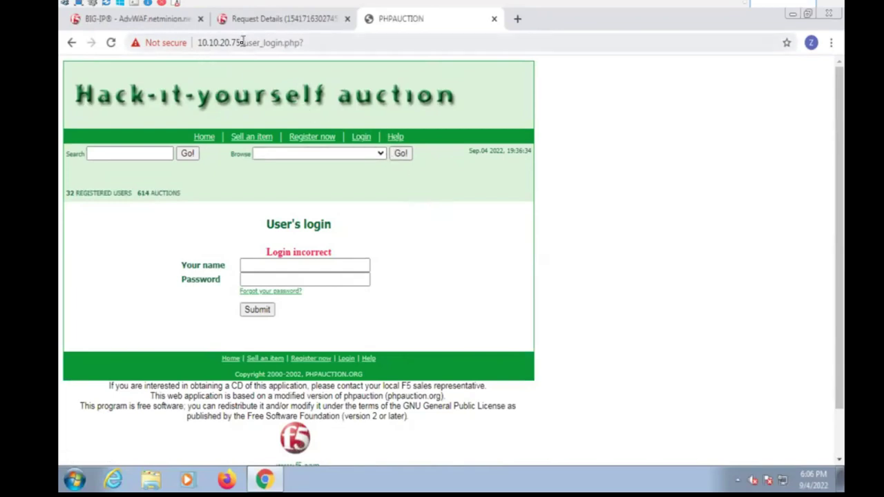
Copy the path /user_login.php from the login page's address, and close the auction site and request details tabs
{"action": "left_click_drag", "start_coordinate": [239, 43], "coordinate": [297, 45]}
{"action": "key", "text": "ctrl+c"}
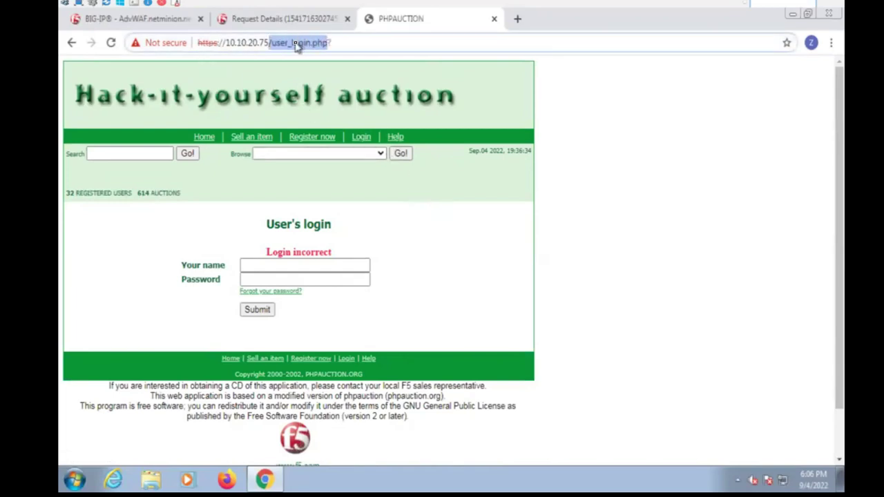
{"action": "right_click", "coordinate": [297, 45]}
{"action": "left_click", "coordinate": [342, 76]}
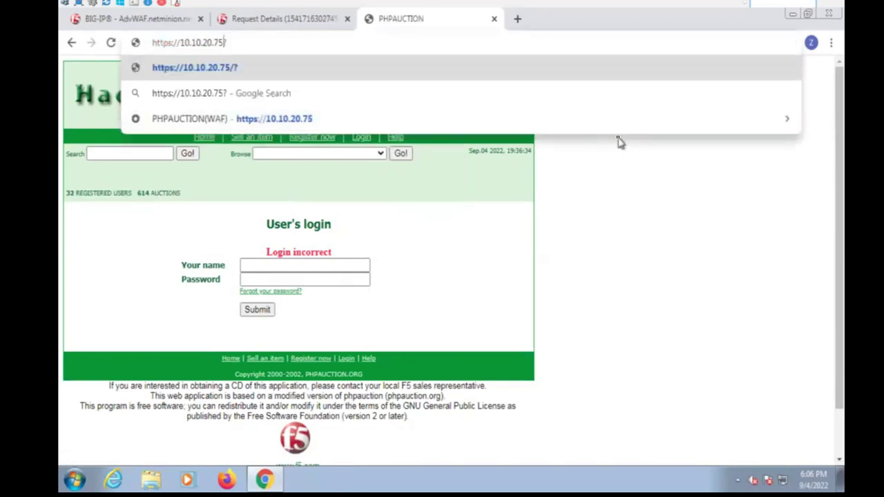
{"action": "left_click", "coordinate": [578, 259]}
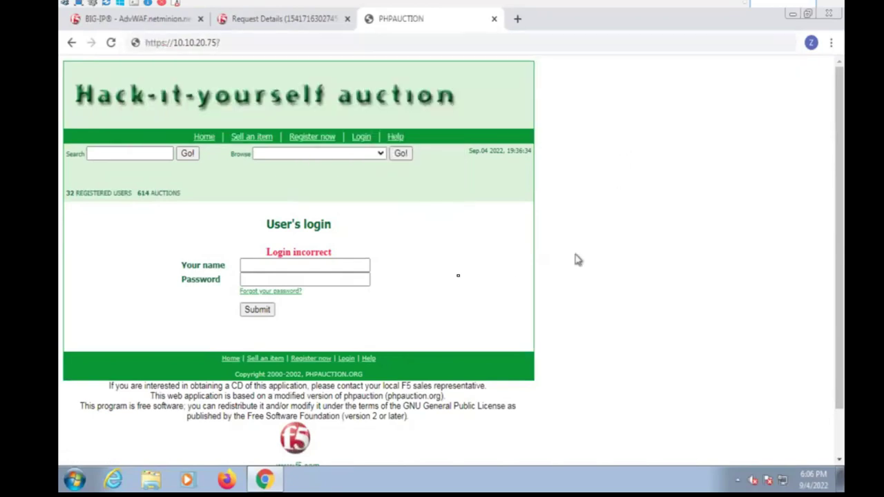
{"action": "left_click", "coordinate": [494, 19]}
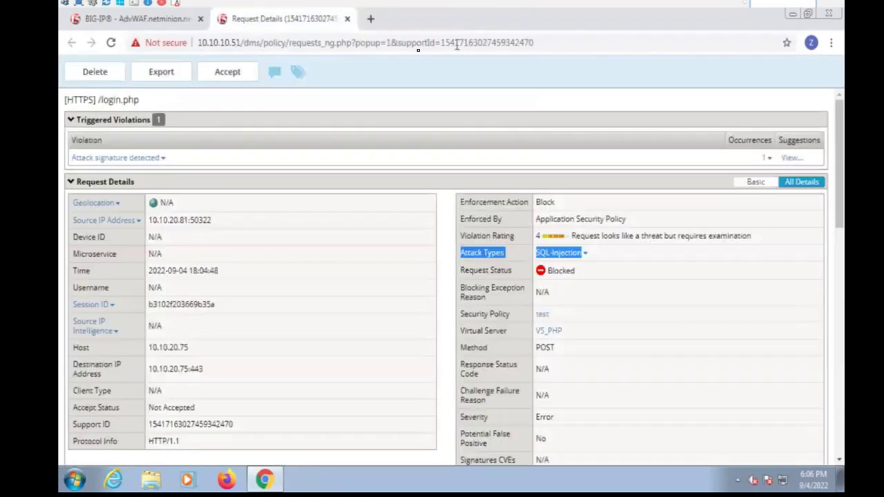
{"action": "left_click", "coordinate": [349, 18]}
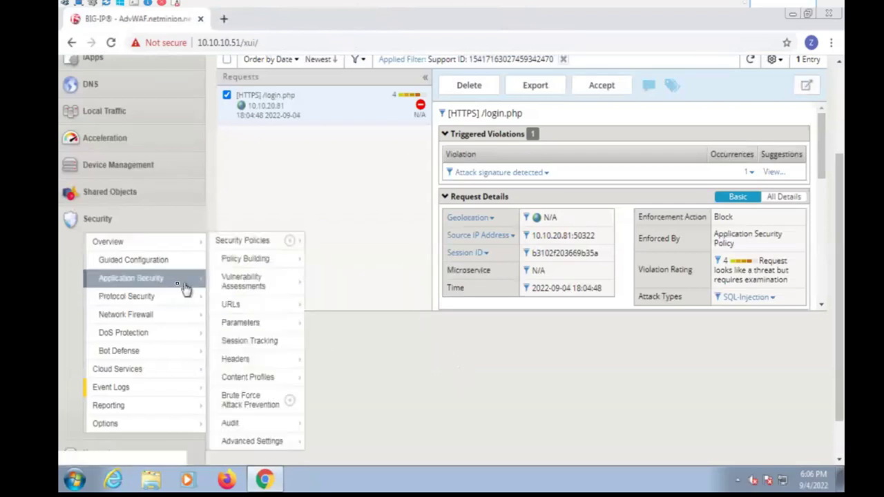
Open the Sessions and Logins settings of the test security policy
{"action": "left_click", "coordinate": [169, 284]}
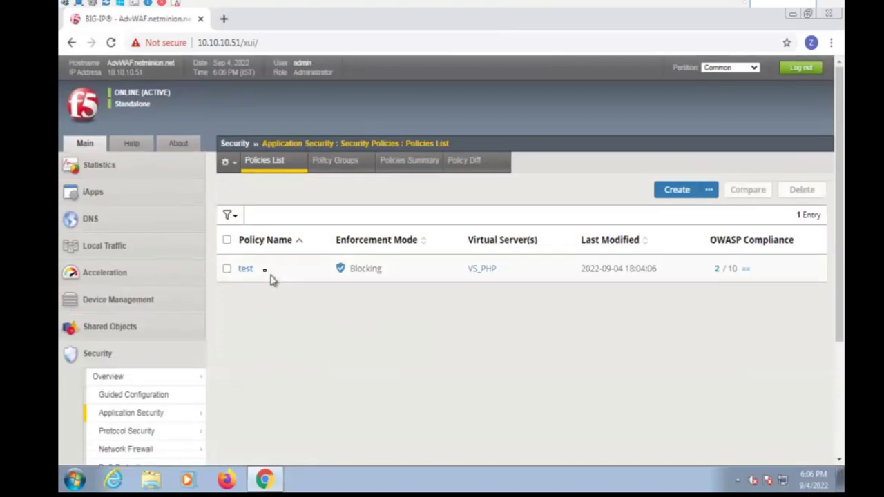
{"action": "left_click", "coordinate": [247, 270]}
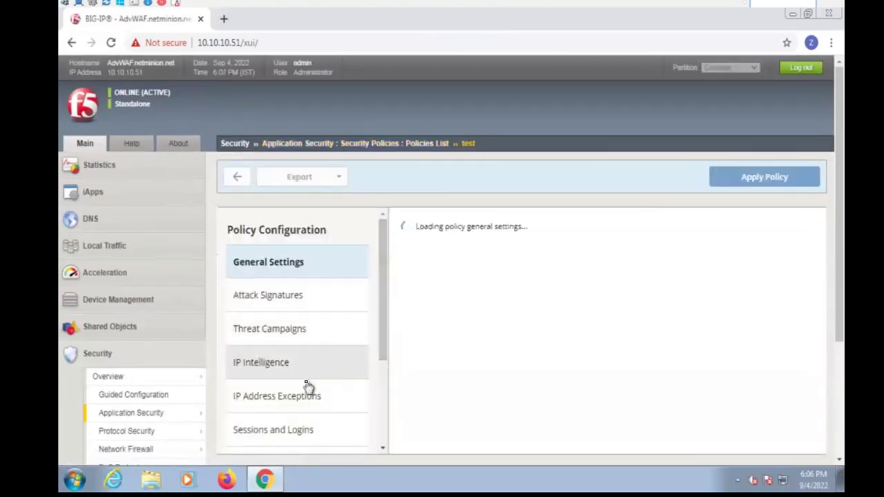
{"action": "scroll", "coordinate": [297, 391], "scroll_direction": "down", "scroll_amount": 3}
{"action": "left_click", "coordinate": [292, 304]}
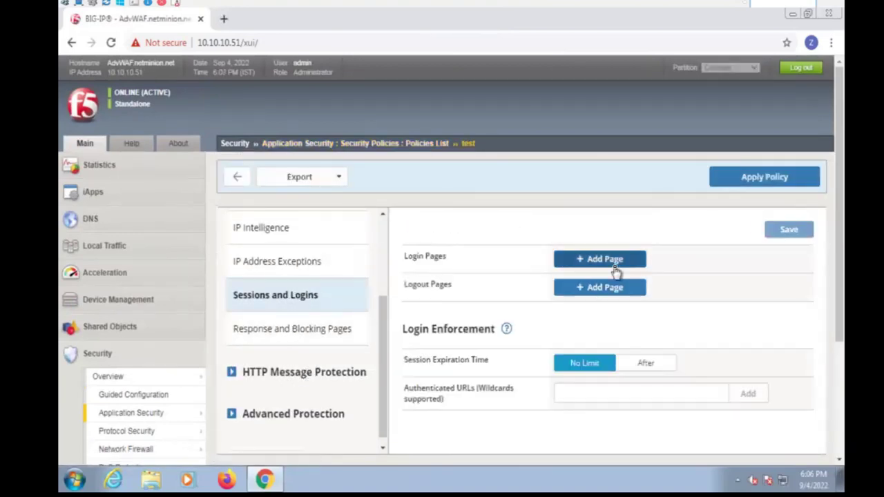
Start a new login page definition with the explicit HTTPS login URL /user_login.php
{"action": "left_click", "coordinate": [607, 258]}
{"action": "left_click", "coordinate": [490, 251]}
{"action": "left_click", "coordinate": [474, 274]}
{"action": "left_click", "coordinate": [437, 274]}
{"action": "key", "text": "ctrl+v"}
{"action": "left_click", "coordinate": [649, 318]}
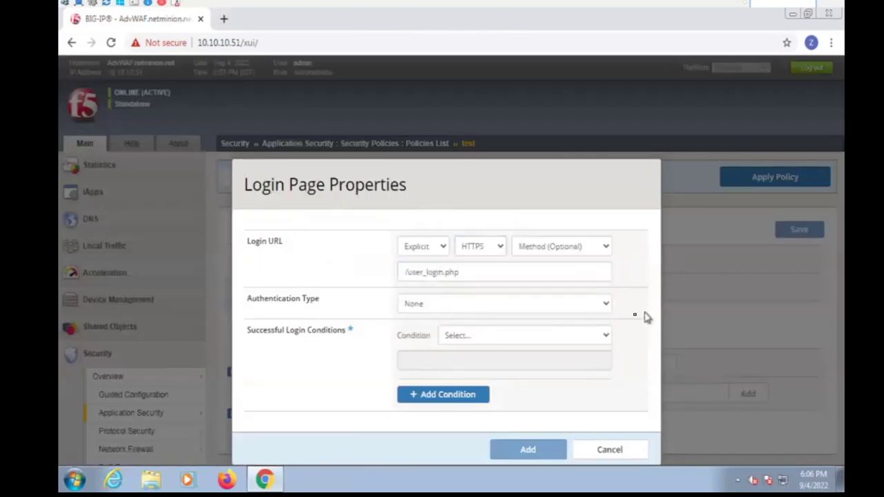
Set the authentication type to HTML Form with the parameter names username and password
{"action": "left_click", "coordinate": [428, 311]}
{"action": "left_click", "coordinate": [435, 334]}
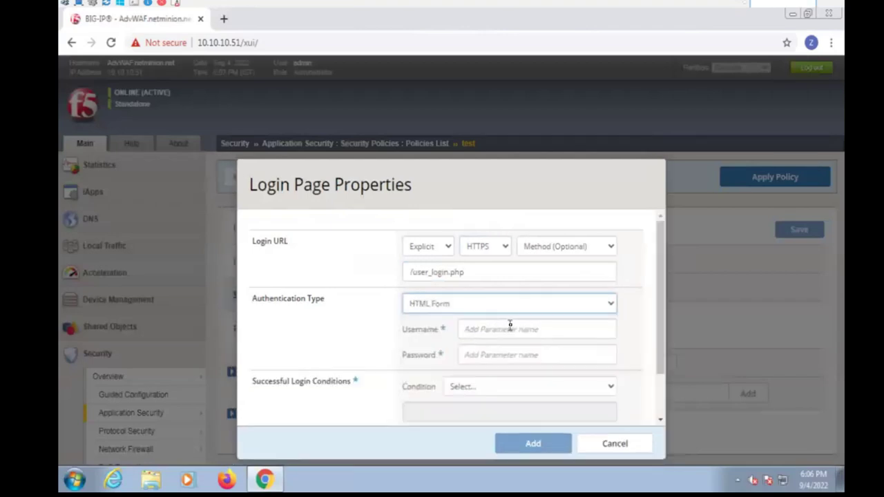
{"action": "left_click", "coordinate": [516, 325]}
{"action": "type", "text": "username"}
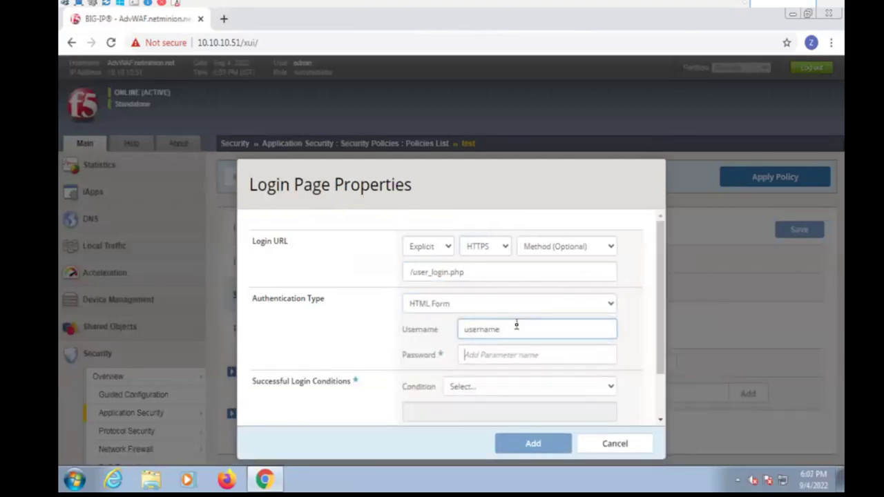
{"action": "key", "text": "Tab"}
{"action": "type", "text": "pa"}
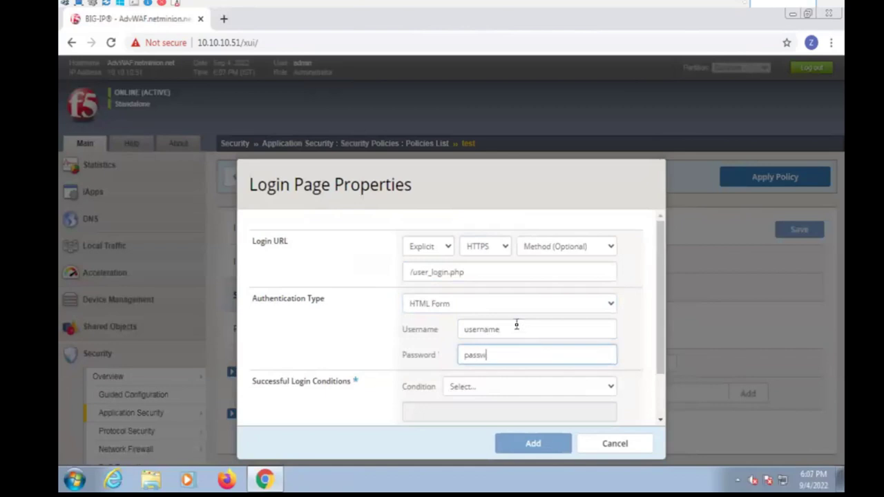
Set the successful login condition to Expected Response Status Code 302, then add the login page and save the settings
{"action": "scroll", "coordinate": [501, 312], "scroll_direction": "down", "scroll_amount": 2}
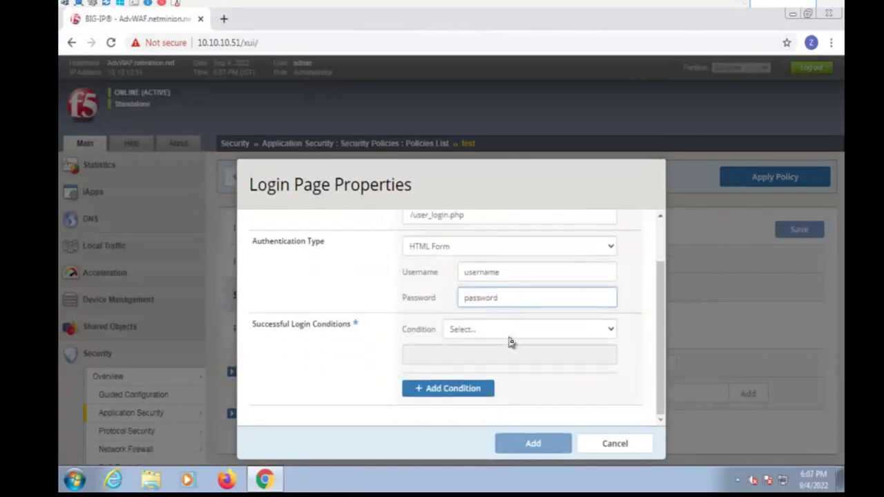
{"action": "left_click", "coordinate": [511, 335]}
{"action": "left_click", "coordinate": [548, 431]}
{"action": "left_click", "coordinate": [493, 353]}
{"action": "type", "text": "302"}
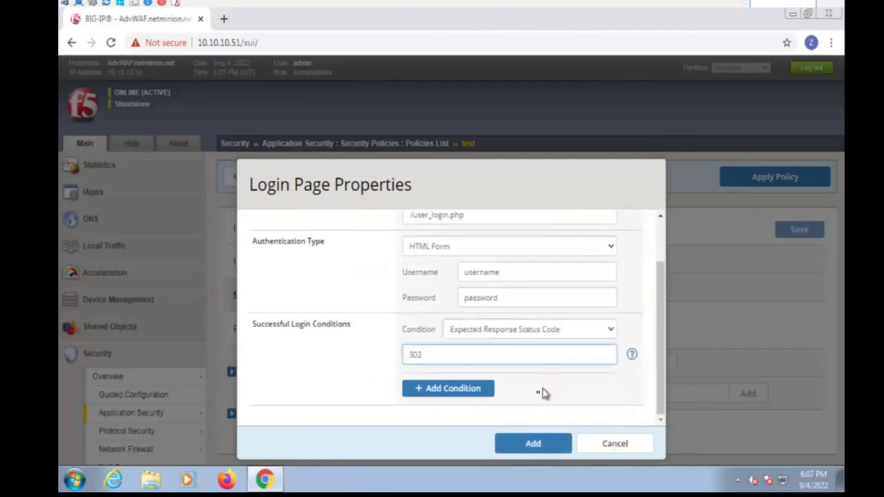
{"action": "left_click", "coordinate": [534, 443]}
{"action": "left_click", "coordinate": [779, 233]}
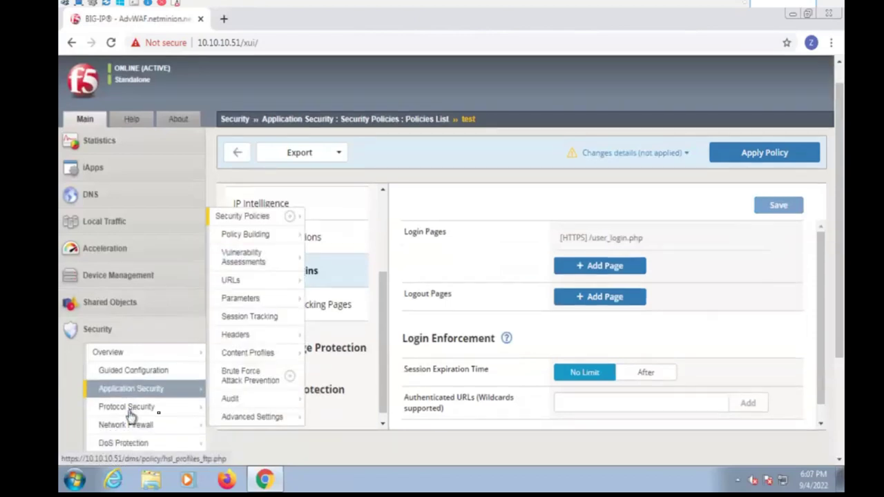
Start a new brute force protection configuration in the test policy for the login page [HTTPS] /user_login.php
{"action": "scroll", "coordinate": [128, 419], "scroll_direction": "down", "scroll_amount": 1}
{"action": "mouse_move", "coordinate": [153, 351]}
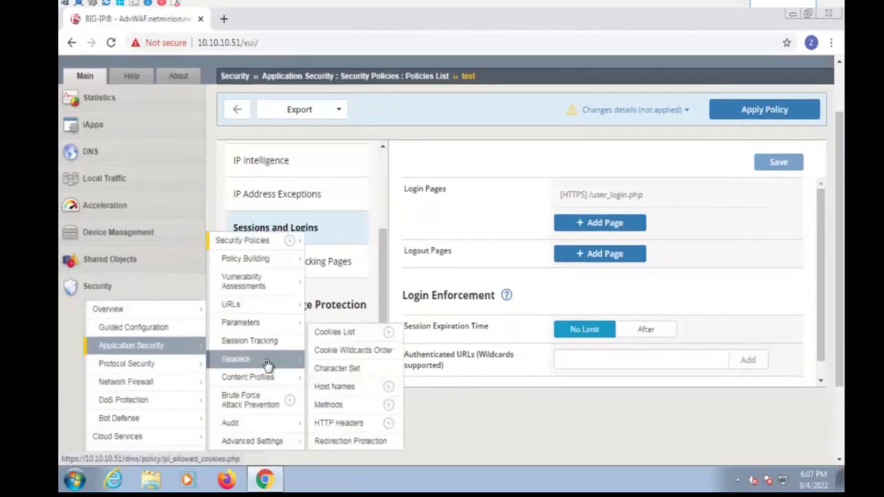
{"action": "left_click", "coordinate": [242, 400]}
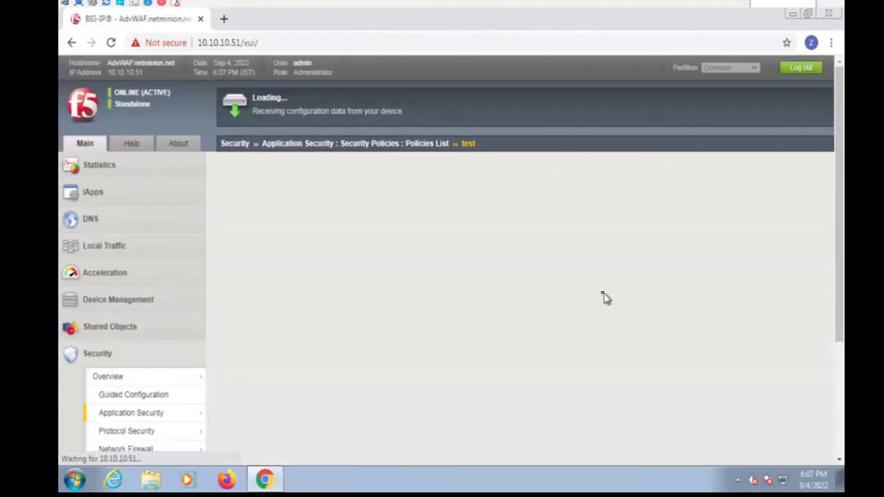
{"action": "left_click", "coordinate": [805, 230]}
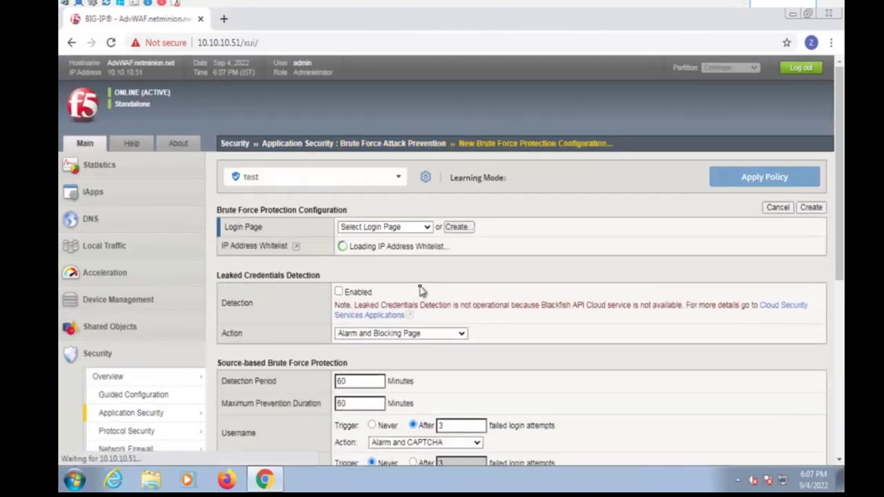
{"action": "scroll", "coordinate": [397, 272], "scroll_direction": "down", "scroll_amount": 1}
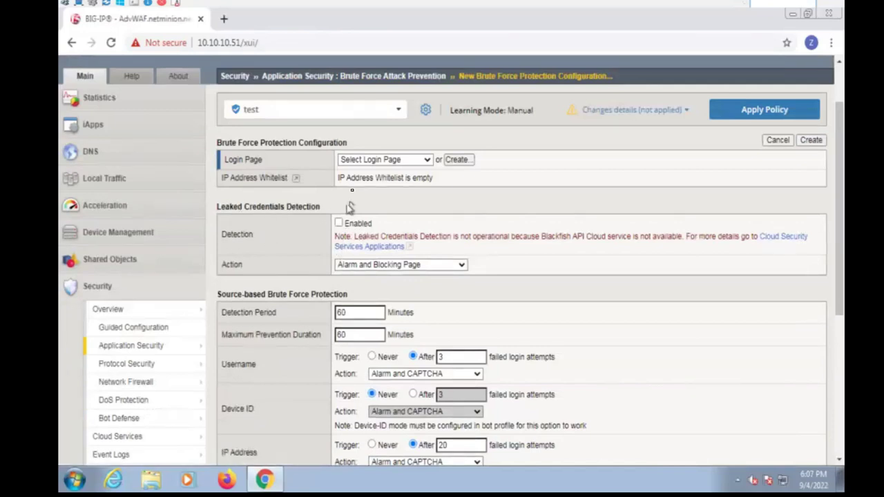
{"action": "left_click", "coordinate": [373, 161]}
{"action": "left_click", "coordinate": [377, 181]}
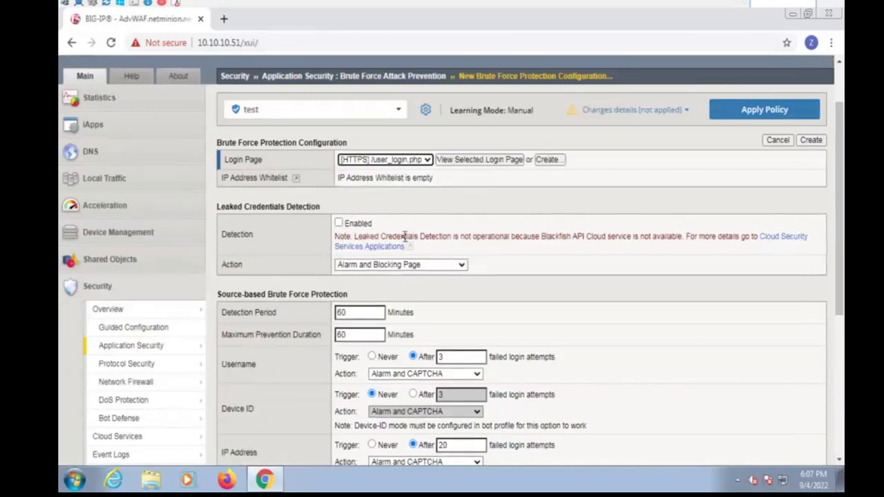
Create the brute force configuration with the default source-based protection triggers and apply the changes to the test policy
{"action": "scroll", "coordinate": [397, 249], "scroll_direction": "down", "scroll_amount": 1}
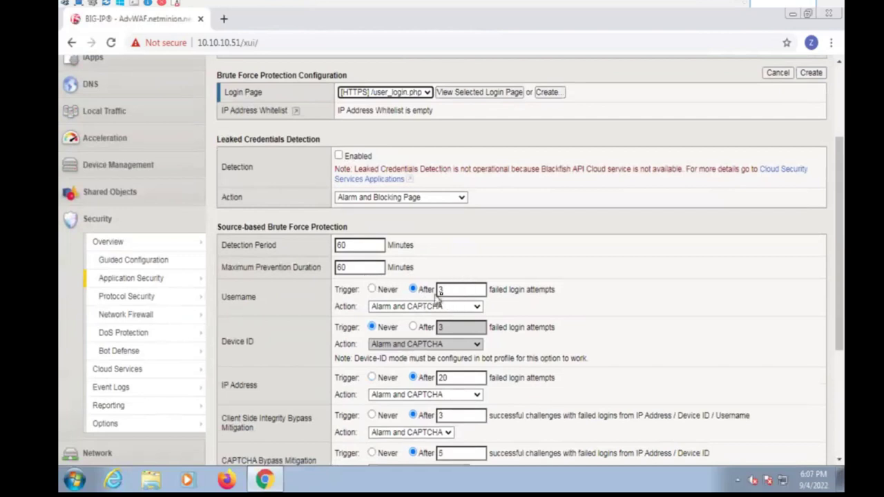
{"action": "left_click_drag", "start_coordinate": [229, 297], "coordinate": [283, 303]}
{"action": "left_click", "coordinate": [447, 290]}
{"action": "triple_click", "coordinate": [528, 293]}
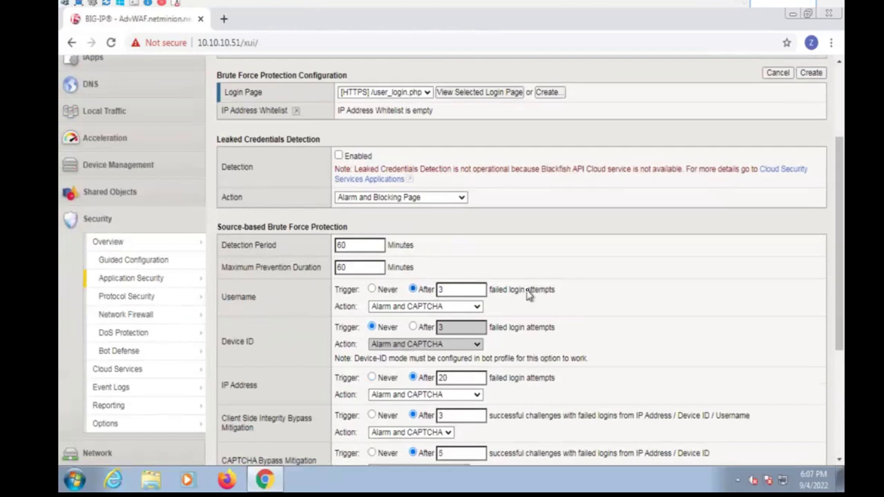
{"action": "left_click", "coordinate": [604, 301]}
{"action": "scroll", "coordinate": [430, 312], "scroll_direction": "down", "scroll_amount": 5}
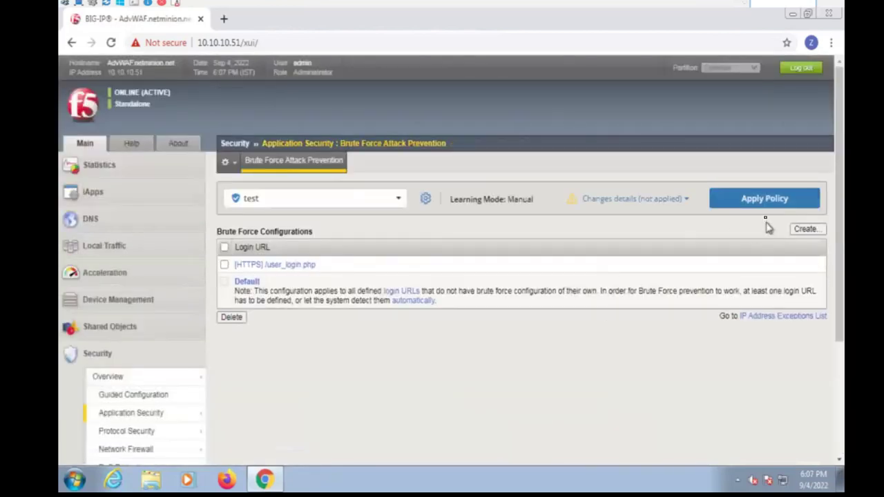
{"action": "left_click", "coordinate": [761, 202]}
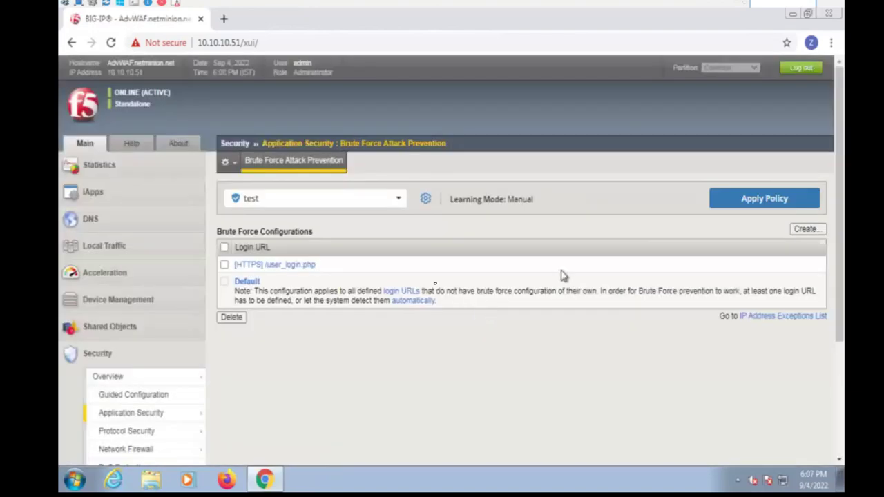
Open the WAF-protected PHPAUCTION site in a new browser tab and go to its user login page
{"action": "left_click", "coordinate": [223, 18]}
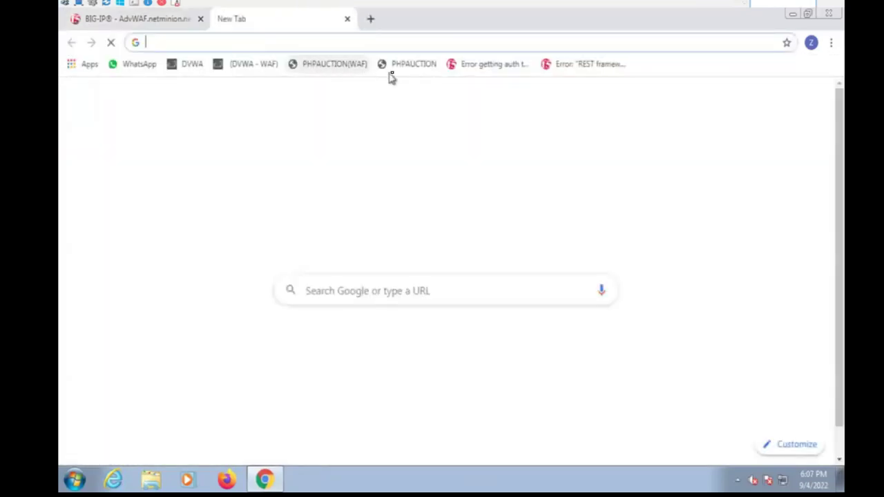
{"action": "left_click", "coordinate": [332, 64]}
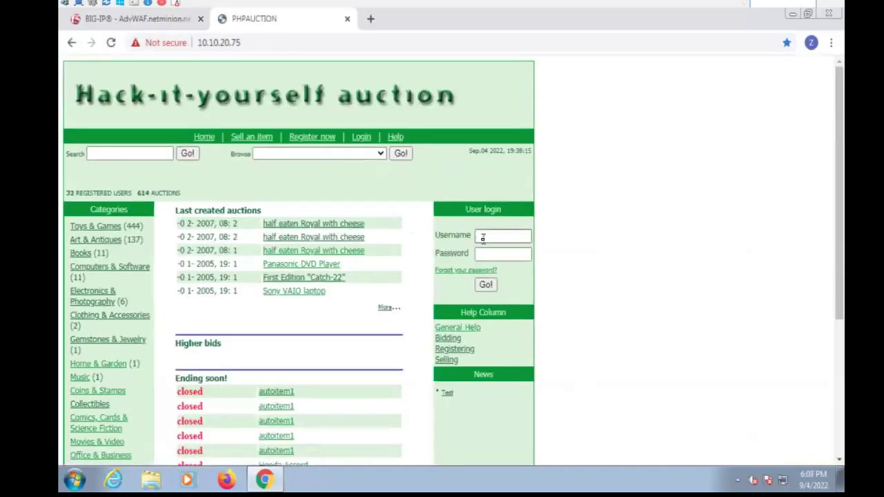
{"action": "left_click", "coordinate": [311, 137]}
{"action": "left_click", "coordinate": [361, 136]}
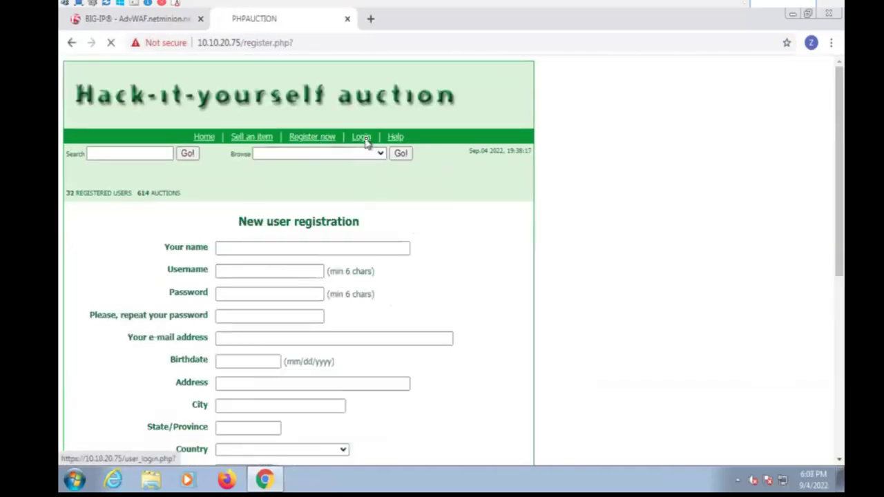
Try to log in to the auction site with the username netminion, filling in the password field
{"action": "left_click", "coordinate": [256, 251]}
{"action": "left_click", "coordinate": [292, 304]}
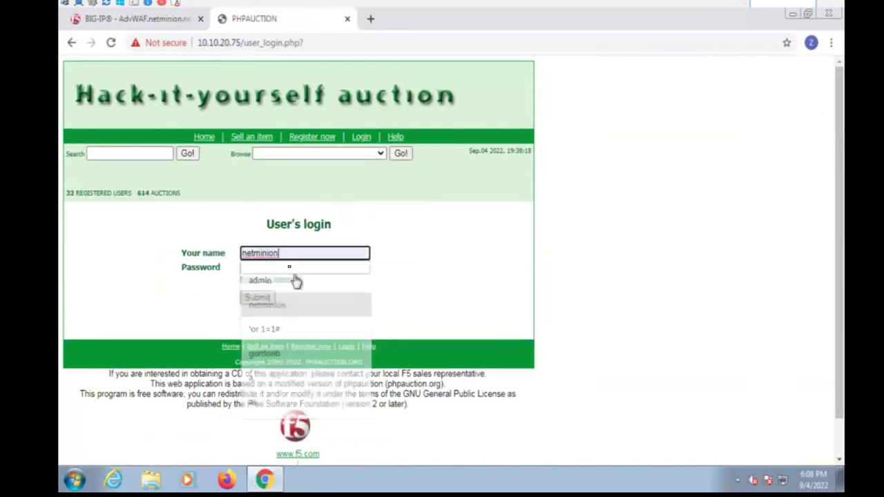
{"action": "left_click_drag", "start_coordinate": [268, 254], "coordinate": [196, 256]}
{"action": "left_click_drag", "start_coordinate": [312, 255], "coordinate": [223, 253]}
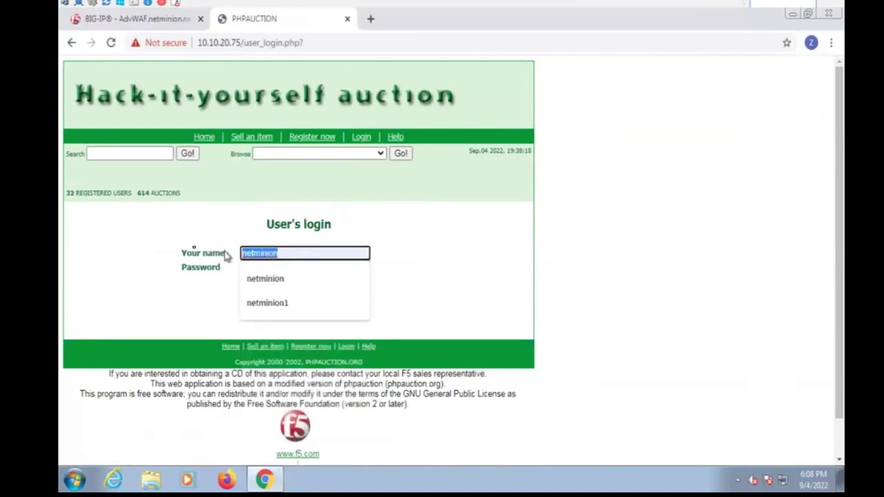
{"action": "left_click", "coordinate": [462, 270]}
{"action": "left_click", "coordinate": [291, 266]}
{"action": "type", "text": "•••"}
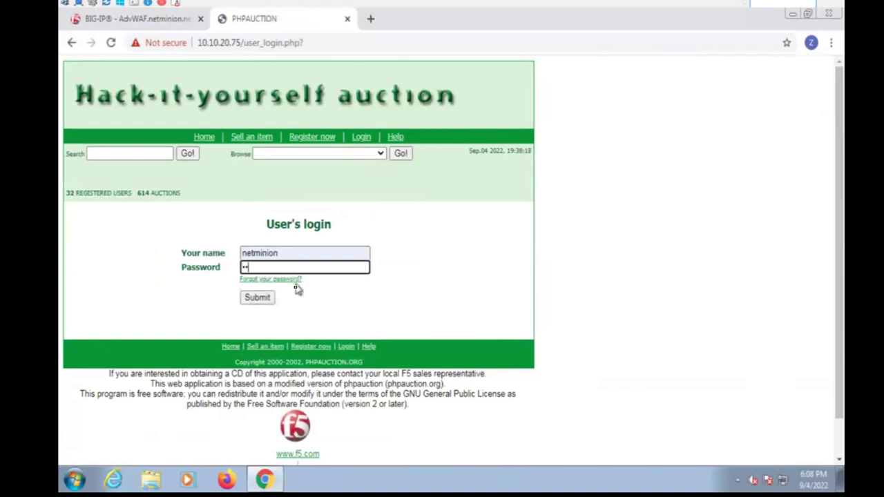
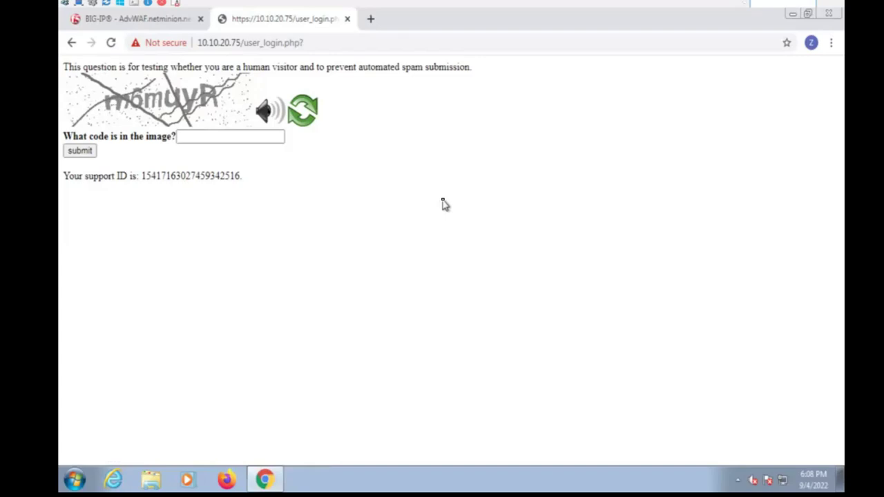
Copy the support ID shown on the CAPTCHA challenge page
{"action": "double_click", "coordinate": [195, 177]}
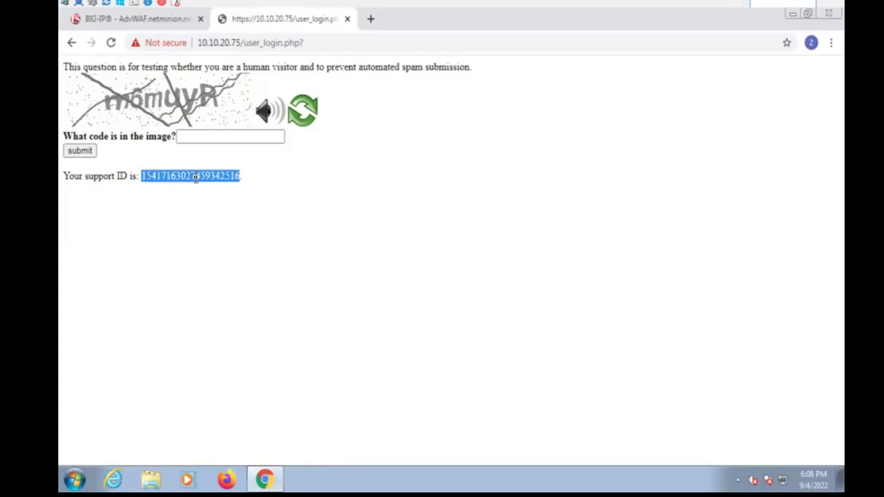
{"action": "right_click", "coordinate": [195, 177]}
{"action": "left_click", "coordinate": [223, 189]}
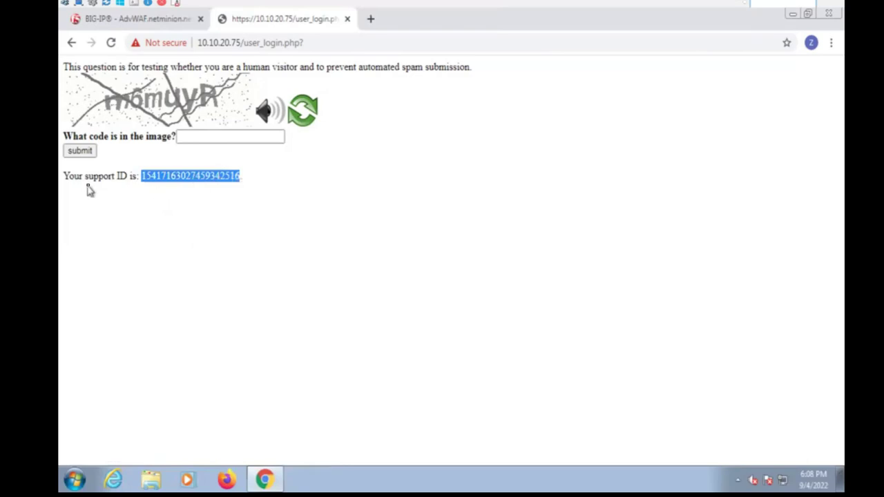
Switch back to the BIG-IP console and open the application request event logs under Security
{"action": "left_click", "coordinate": [162, 19]}
{"action": "scroll", "coordinate": [119, 338], "scroll_direction": "down", "scroll_amount": 1}
{"action": "scroll", "coordinate": [119, 338], "scroll_direction": "down", "scroll_amount": 2}
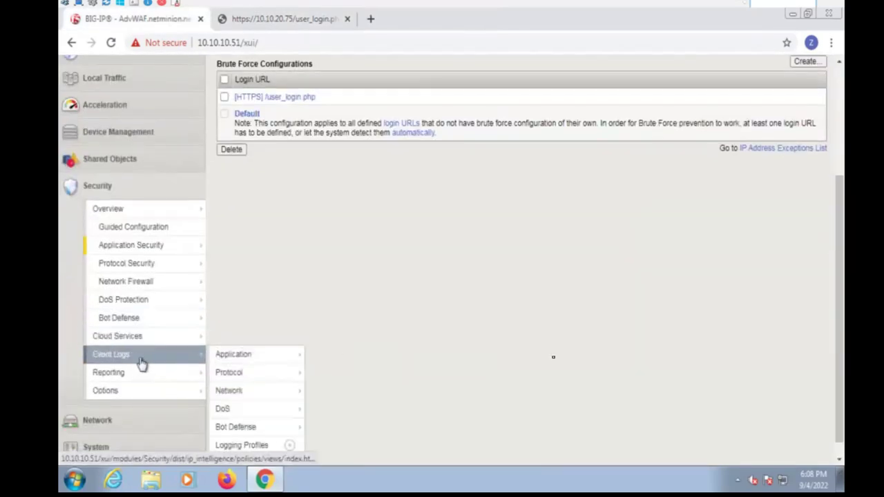
{"action": "left_click", "coordinate": [138, 356]}
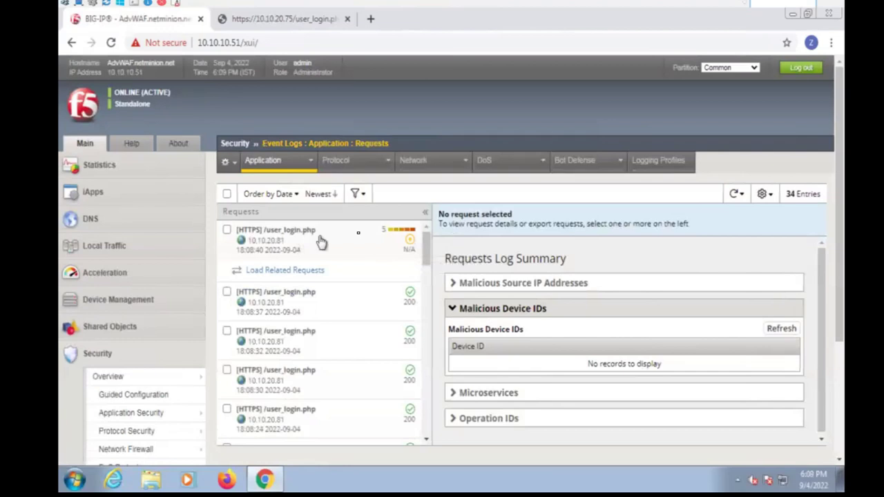
Filter the application request log by the copied support ID
{"action": "left_click", "coordinate": [356, 194]}
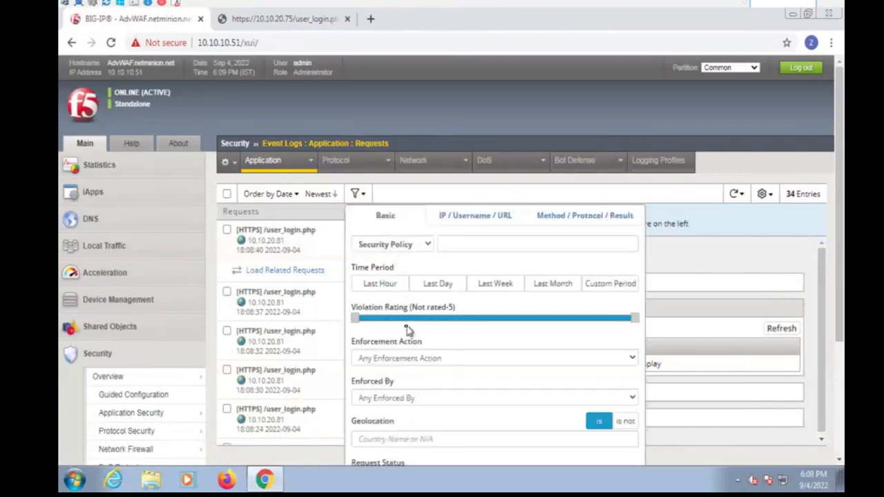
{"action": "scroll", "coordinate": [407, 223], "scroll_direction": "down", "scroll_amount": 3}
{"action": "left_click", "coordinate": [397, 351]}
{"action": "key", "text": "ctrl+v"}
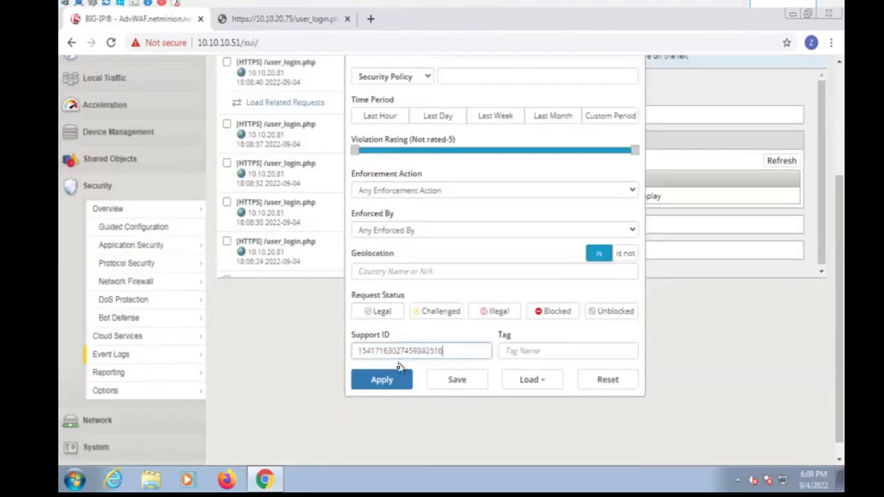
{"action": "left_click", "coordinate": [392, 383]}
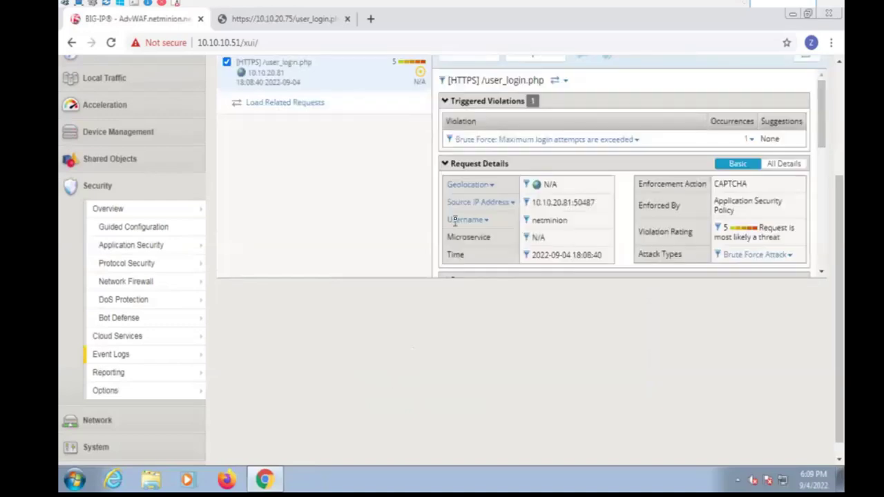
Open the filtered /user_login.php request in its own tab and examine its attack type and full request details
{"action": "scroll", "coordinate": [468, 218], "scroll_direction": "up", "scroll_amount": 2}
{"action": "left_click", "coordinate": [806, 187]}
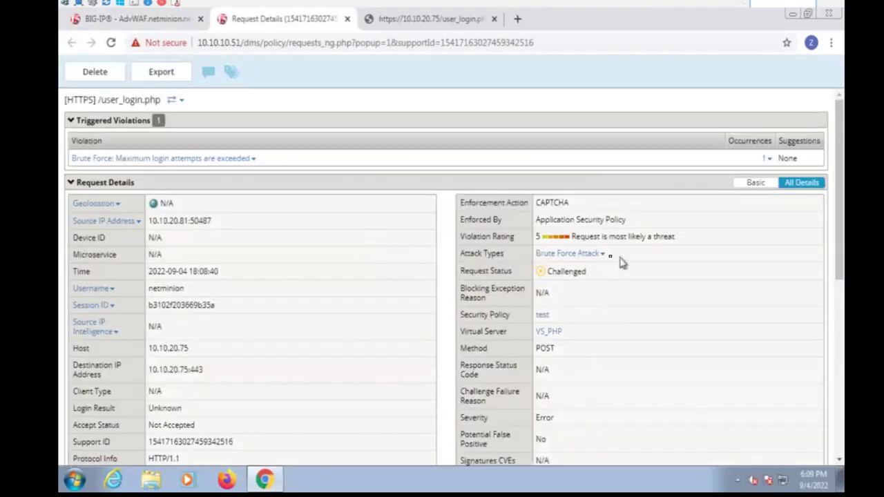
{"action": "left_click_drag", "start_coordinate": [611, 256], "coordinate": [451, 266]}
{"action": "left_click", "coordinate": [472, 306]}
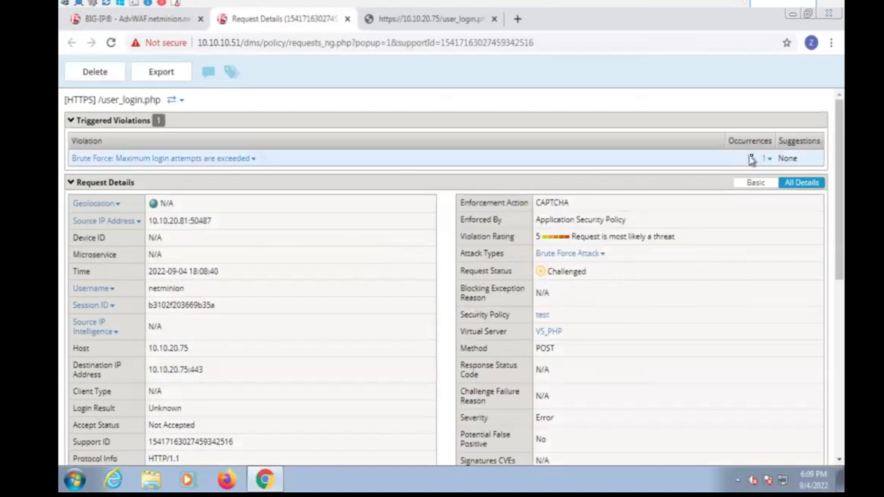
Show the occurrence details of the brute force violation and examine its username and detected failed logins threshold
{"action": "left_click", "coordinate": [770, 161]}
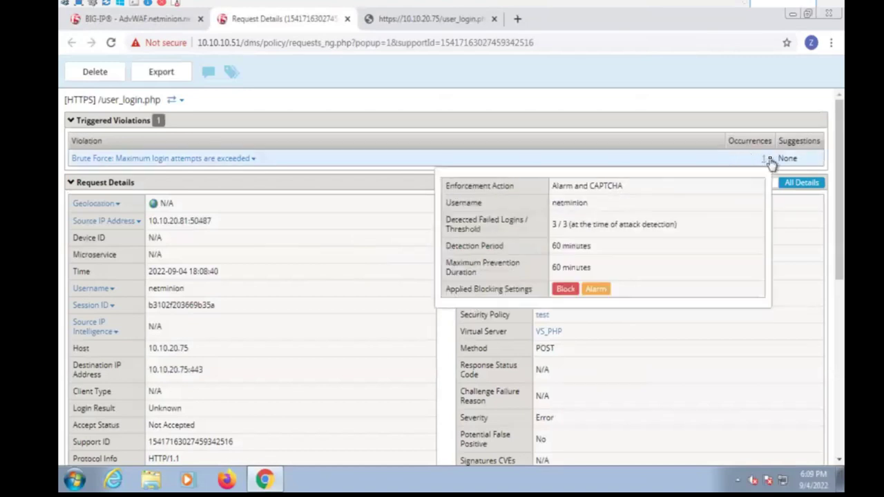
{"action": "left_click_drag", "start_coordinate": [446, 202], "coordinate": [613, 206]}
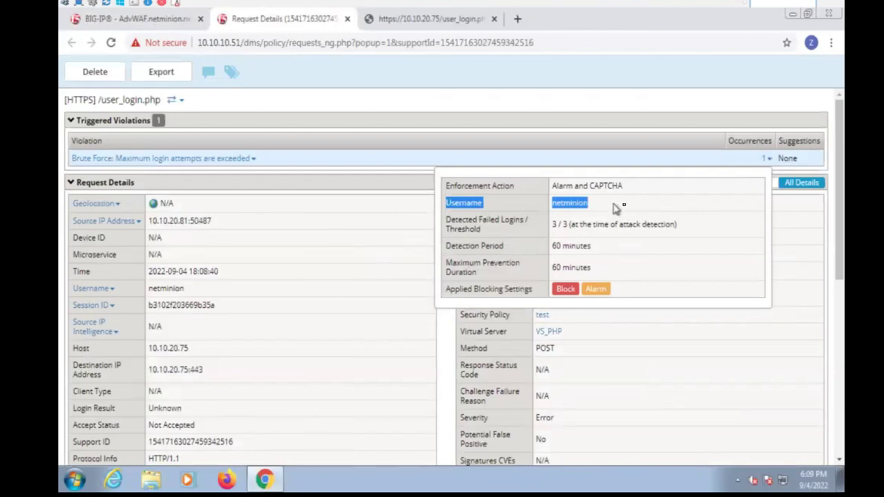
{"action": "left_click_drag", "start_coordinate": [681, 223], "coordinate": [445, 221]}
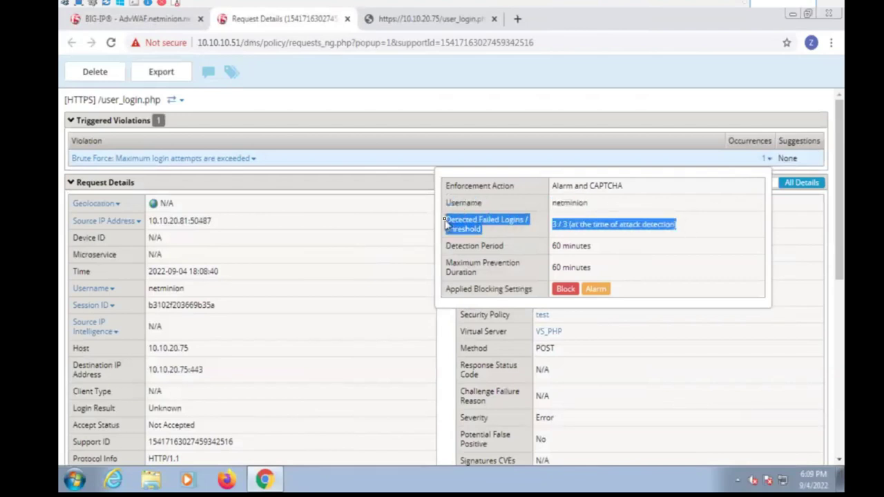
{"action": "left_click", "coordinate": [619, 232]}
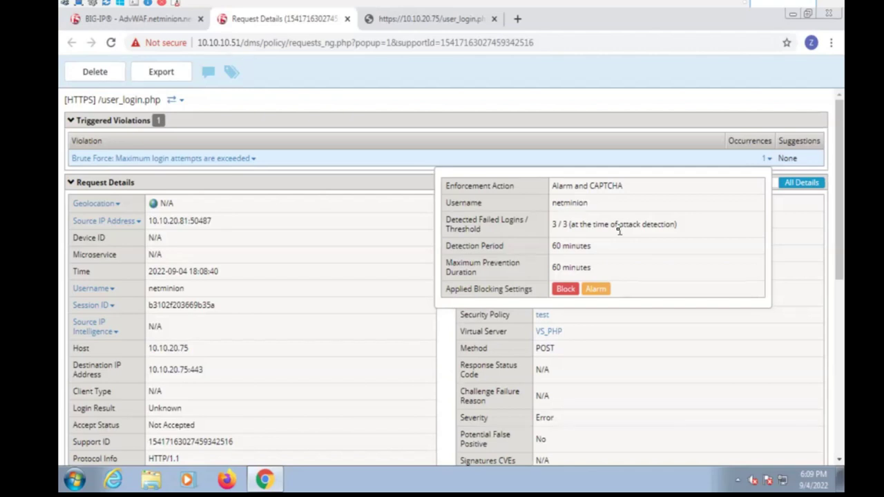
{"action": "left_click", "coordinate": [604, 3]}
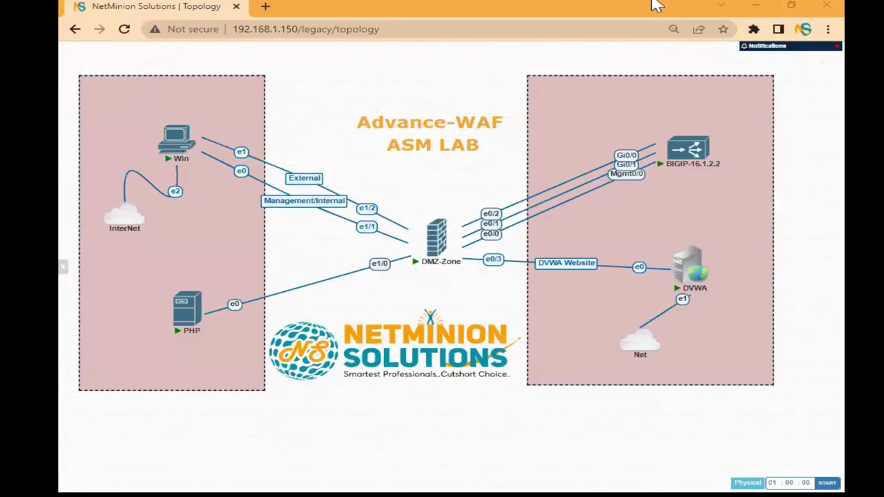
{"action": "left_click", "coordinate": [760, 10]}
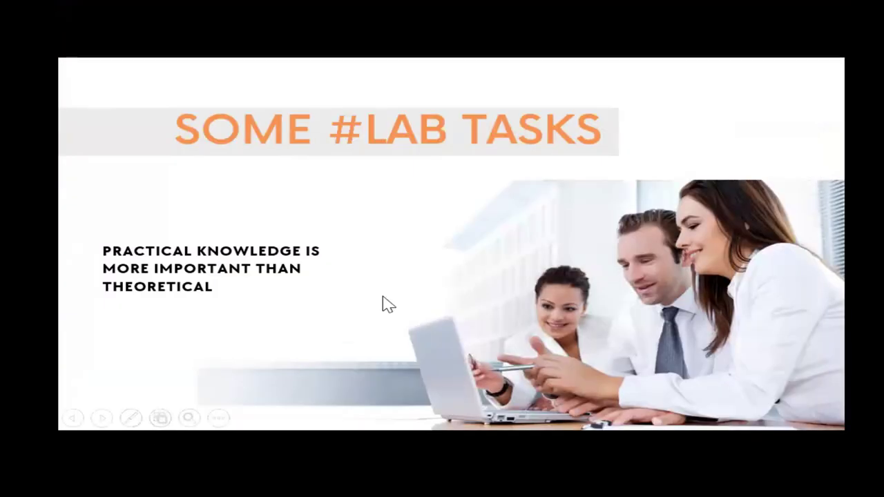
{"action": "left_click", "coordinate": [452, 280]}
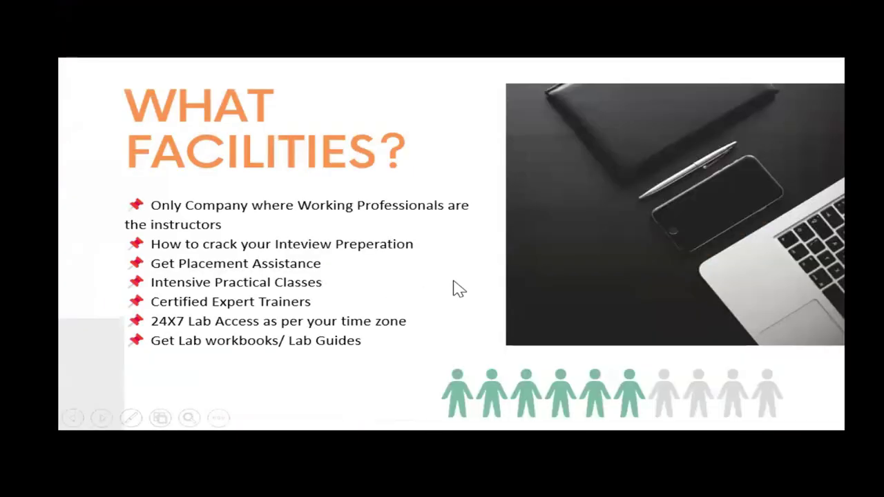